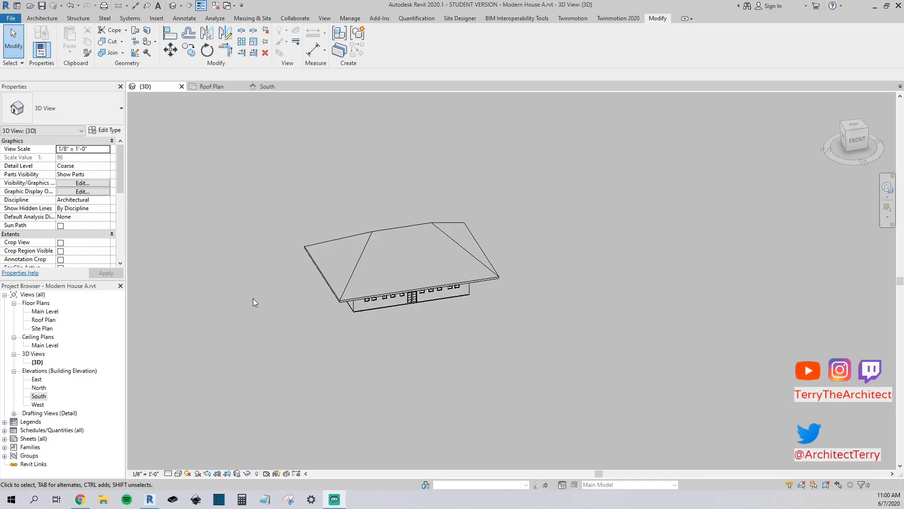
- Open the existing hip roof's footprint sketch for editing
left_click(301, 306)
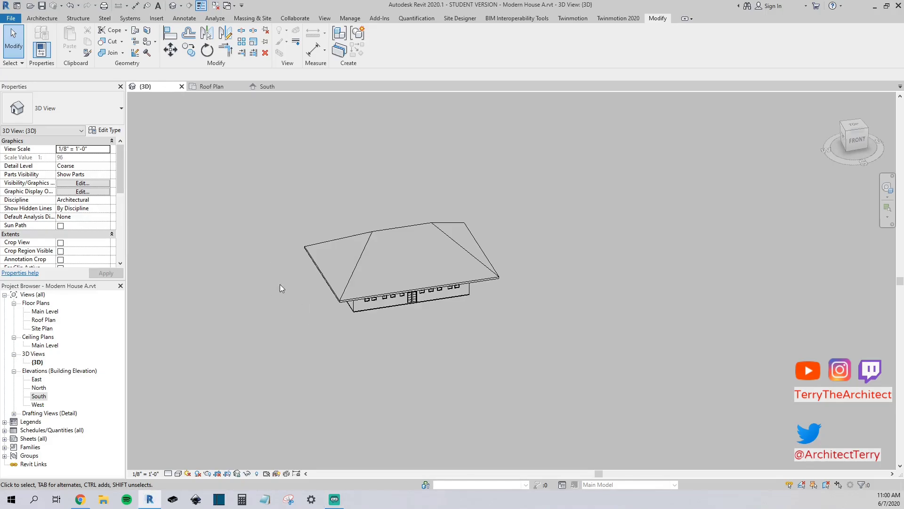
middle_click_drag(265, 281, 373, 251, "shift")
scroll(251, 240, "up", 5)
scroll(240, 239, "down", 3)
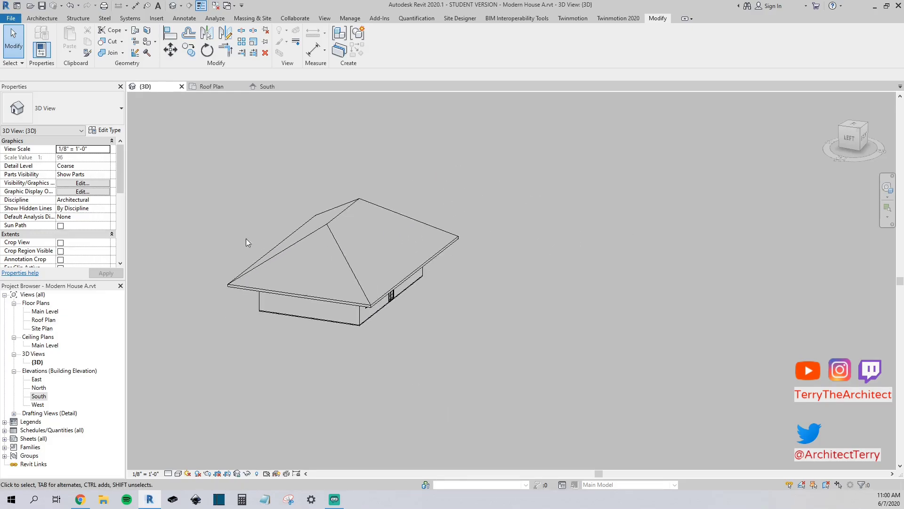
left_click(322, 229)
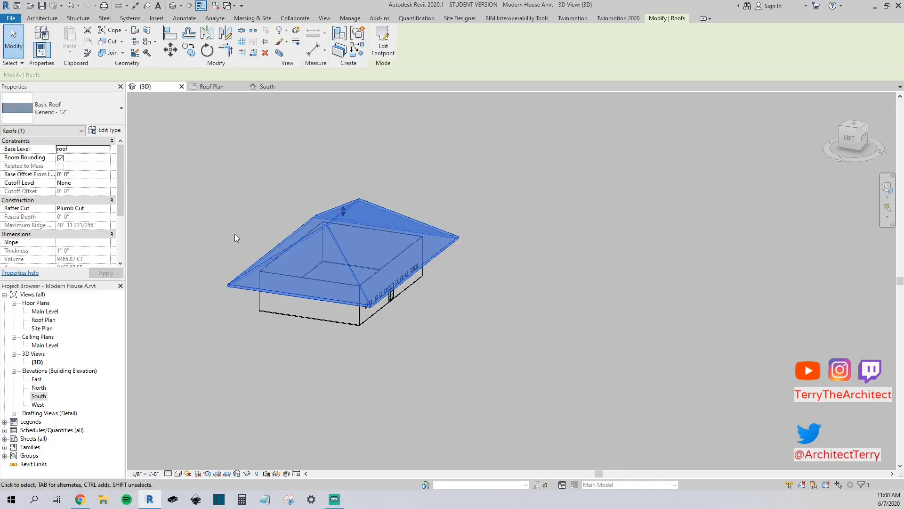
middle_click_drag(215, 208, 320, 118, "shift")
left_click(383, 46)
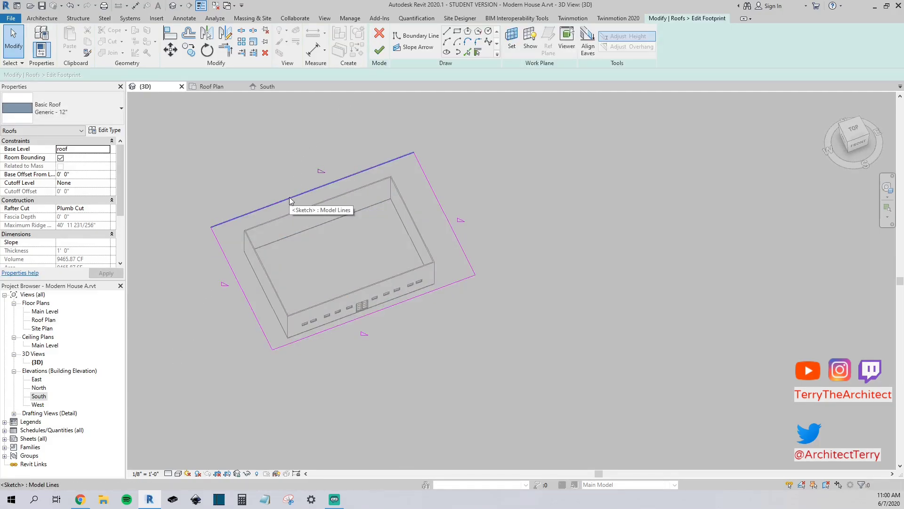
- Examine the roof footprint's boundary lines and their slope markers around the building walls
scroll(253, 256, "up", 4)
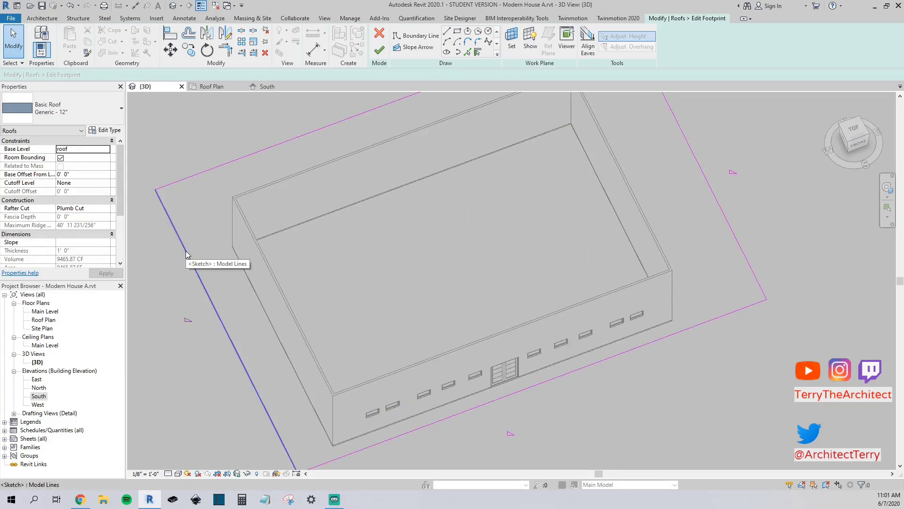
scroll(187, 255, "down", 2)
scroll(188, 254, "up", 2)
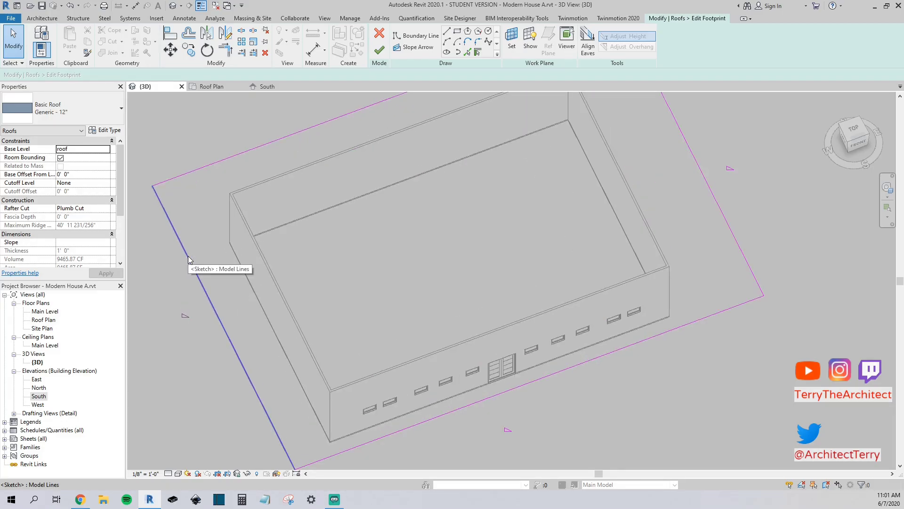
scroll(211, 250, "down", 3)
scroll(211, 250, "up", 2)
scroll(210, 251, "down", 2)
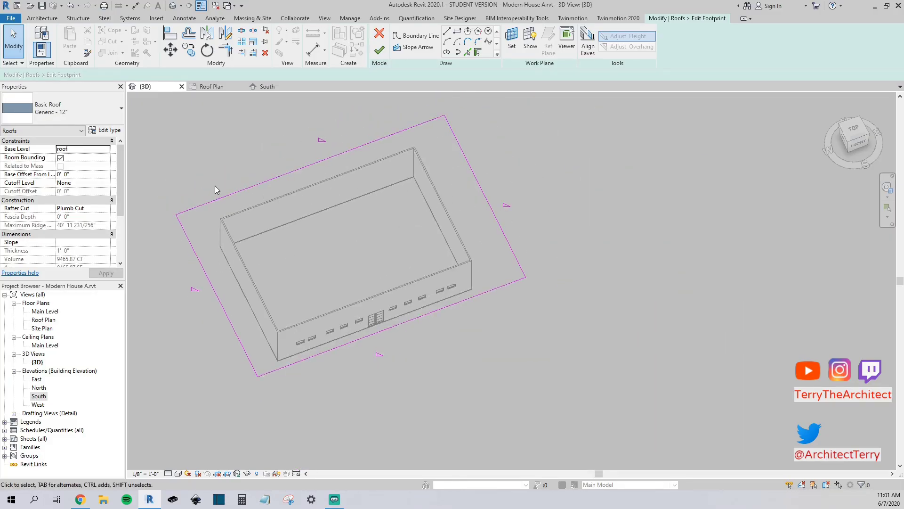
middle_click_drag(216, 191, 220, 182)
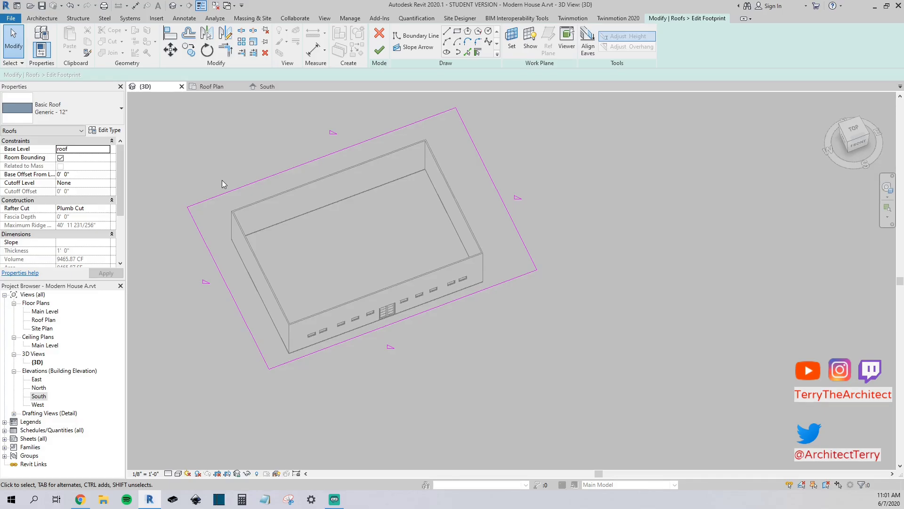
scroll(220, 180, "up", 2)
scroll(230, 171, "down", 2)
middle_click_drag(231, 171, 227, 201)
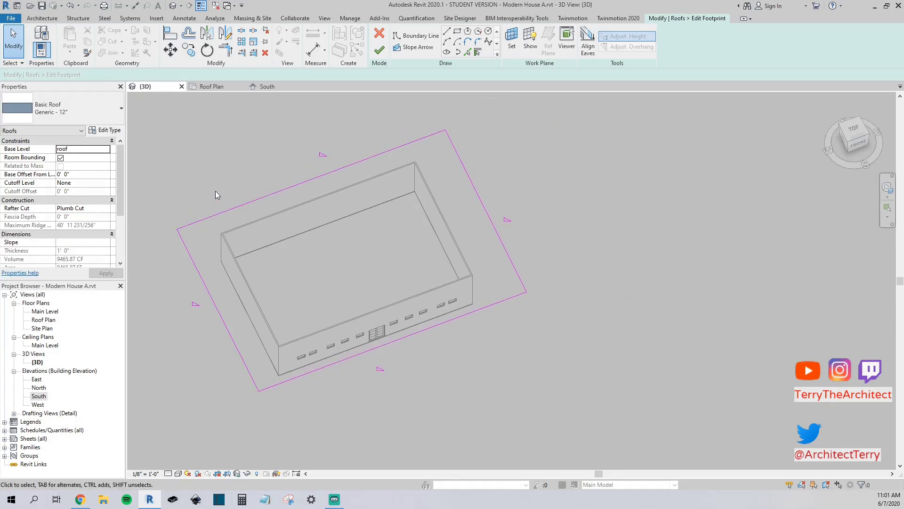
scroll(205, 186, "down", 1)
- Delete all four boundary lines from the roof's footprint sketch
left_click_drag(156, 148, 522, 363)
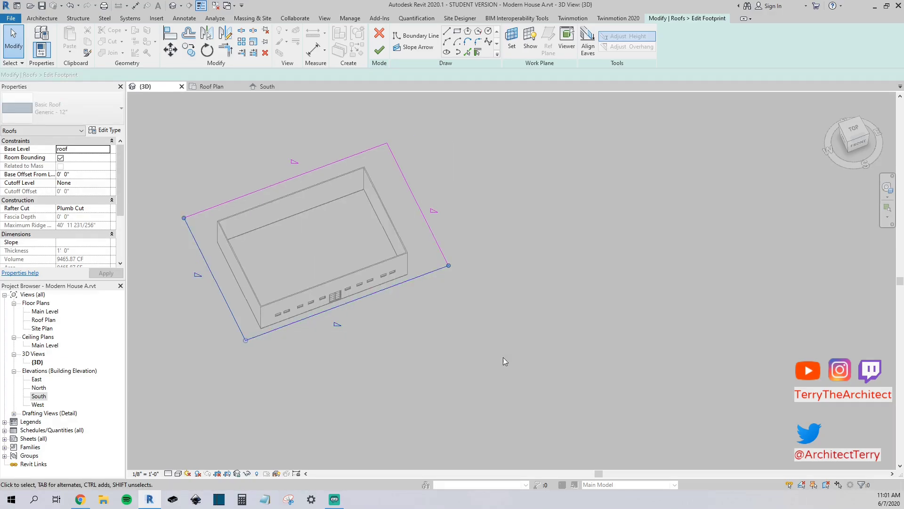
key("Delete")
left_click_drag(500, 277, 331, 139)
key("Delete")
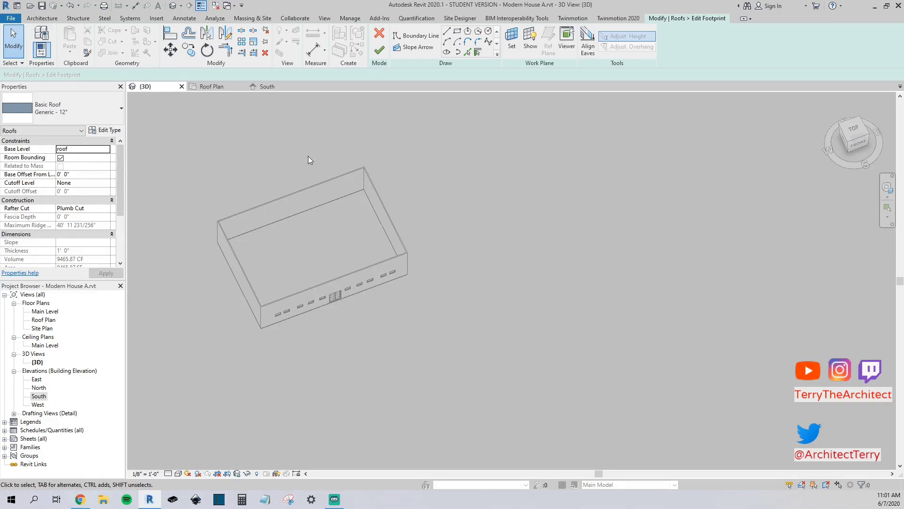
middle_click_drag(313, 199, 311, 263, "shift")
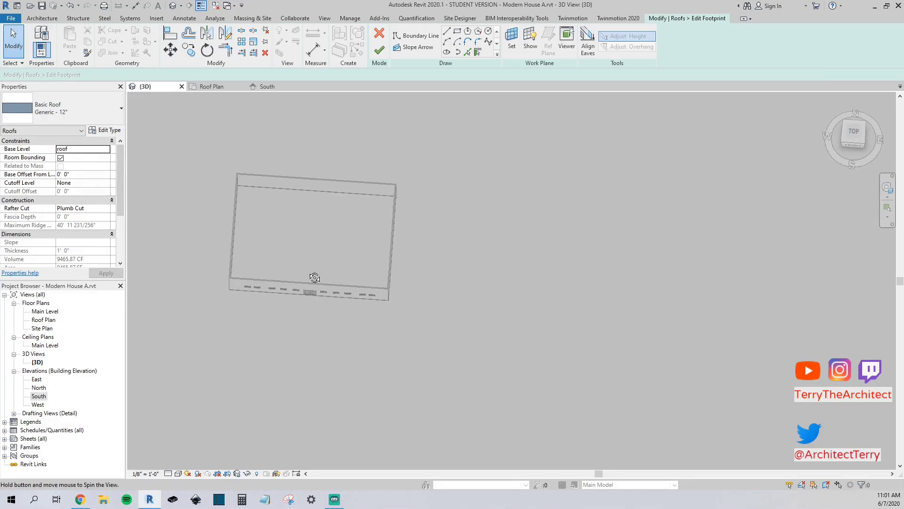
- Switch to the Roof Plan view and discard the edits to the roof footprint
left_click(204, 85)
scroll(482, 264, "up", 2)
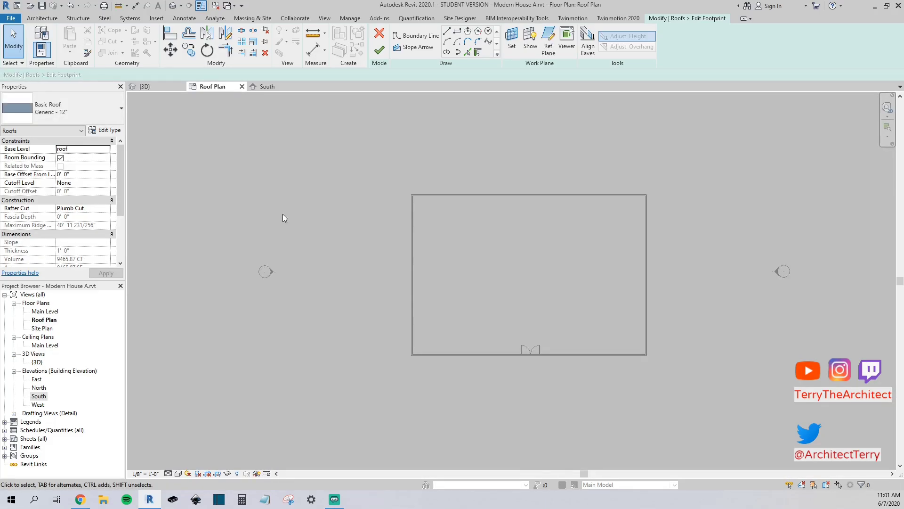
left_click(379, 33)
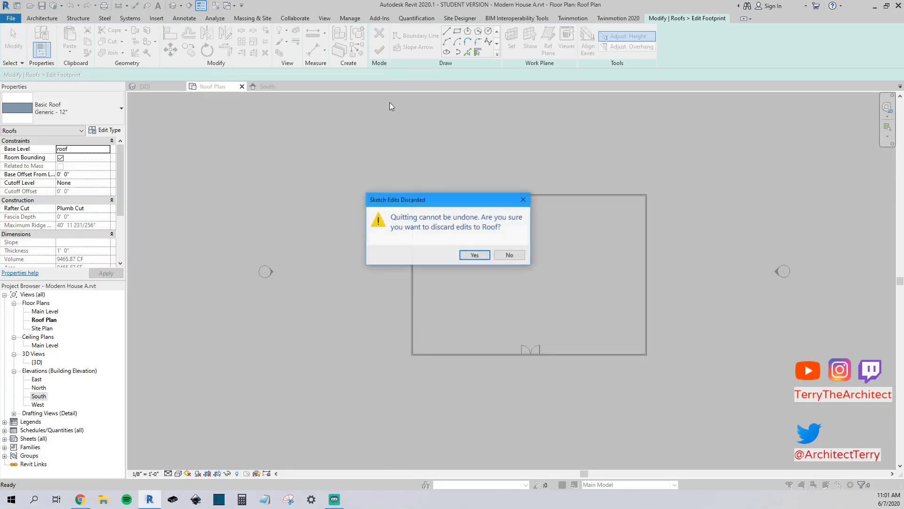
left_click(475, 255)
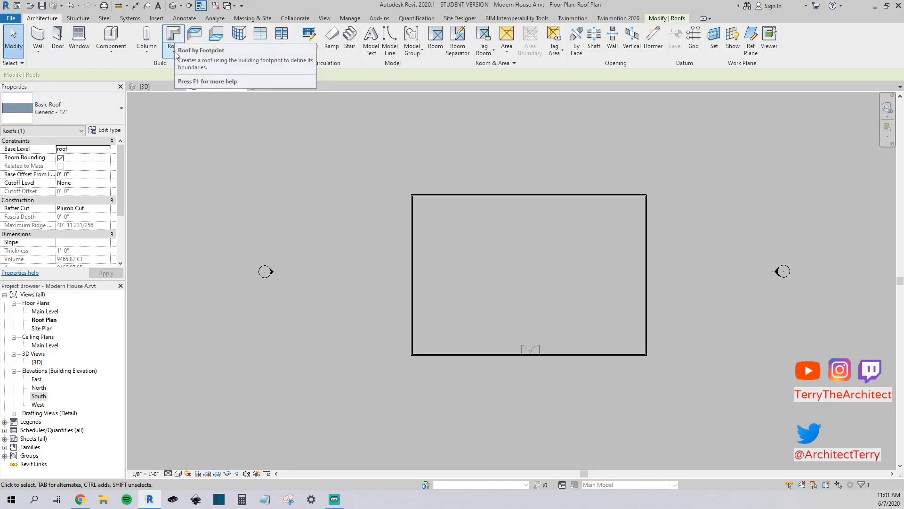
- Create a roof by footprint from a slope-defining rectangle around the building, about 9 ft beyond the north wall and 7 ft beyond the east wall
left_click(173, 50)
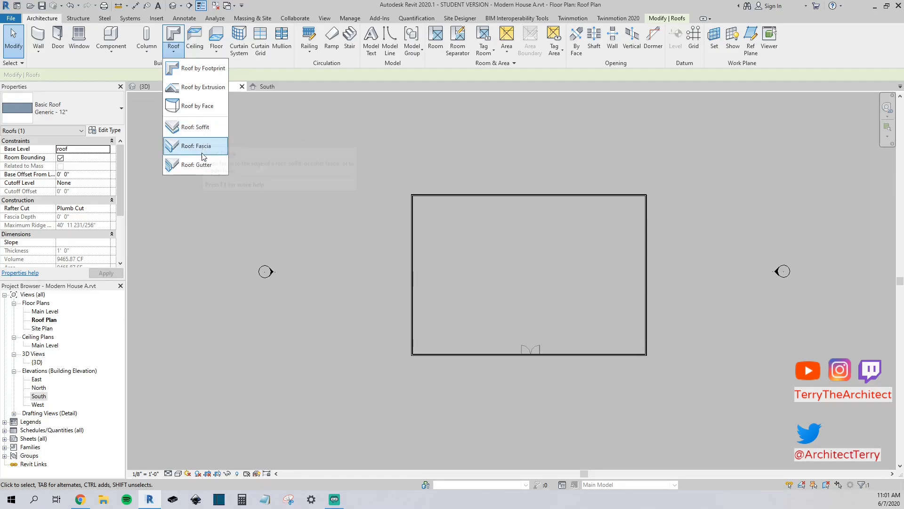
left_click(201, 69)
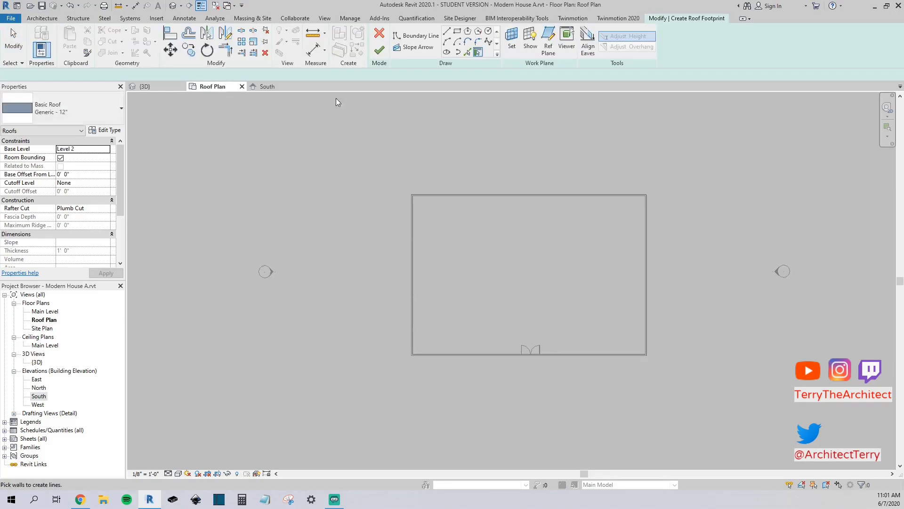
left_click(460, 34)
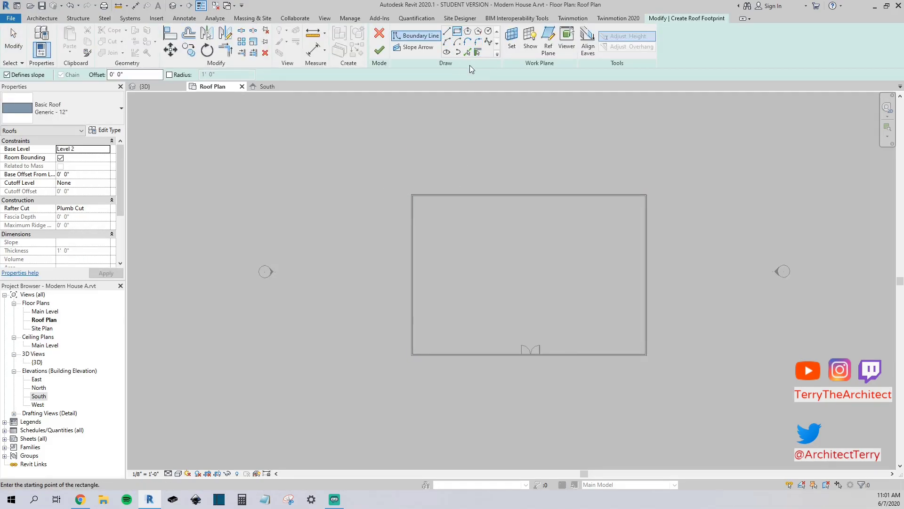
left_click(468, 53)
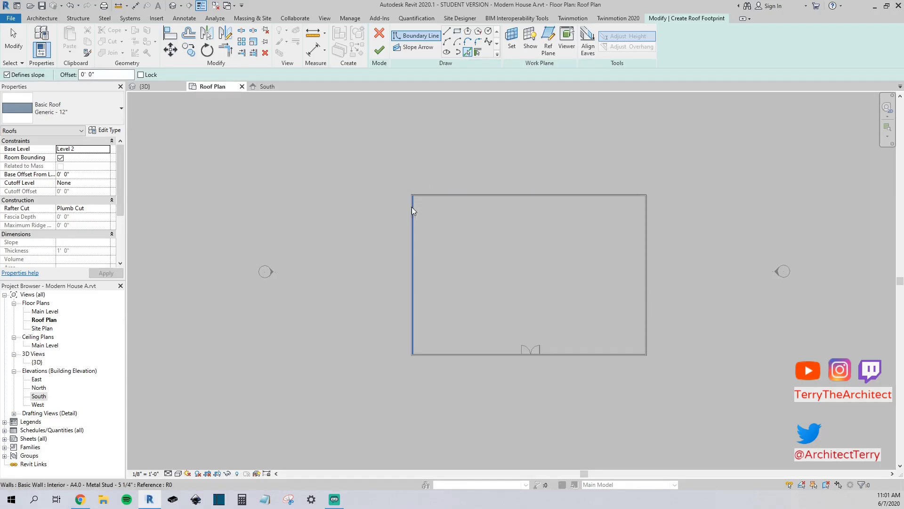
left_click(411, 219)
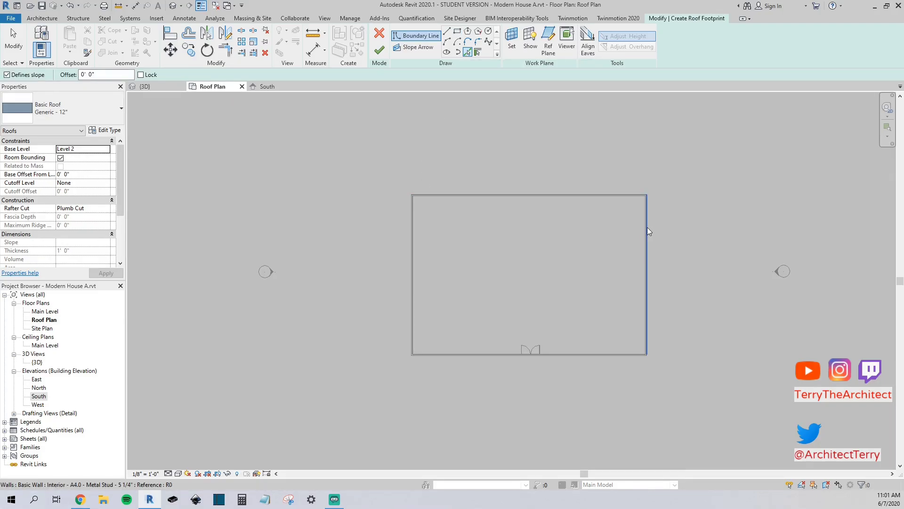
left_click(457, 32)
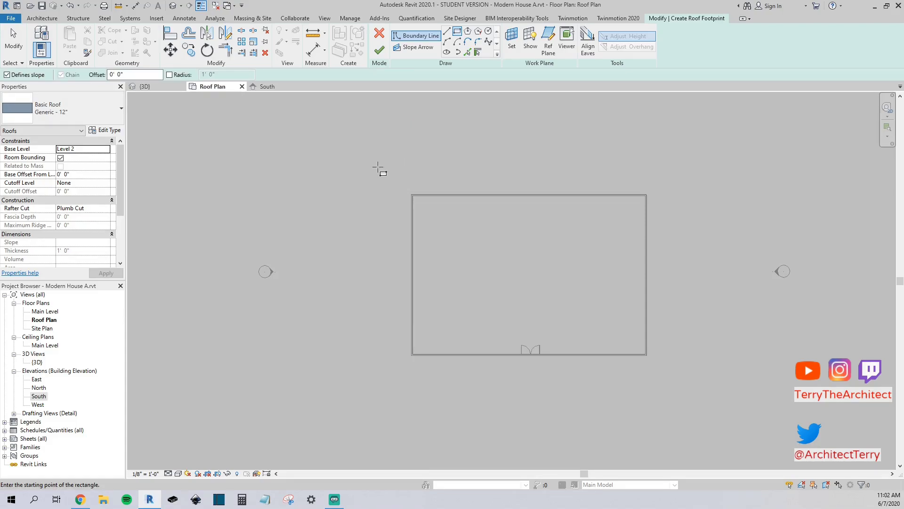
left_click(378, 167)
left_click(669, 380)
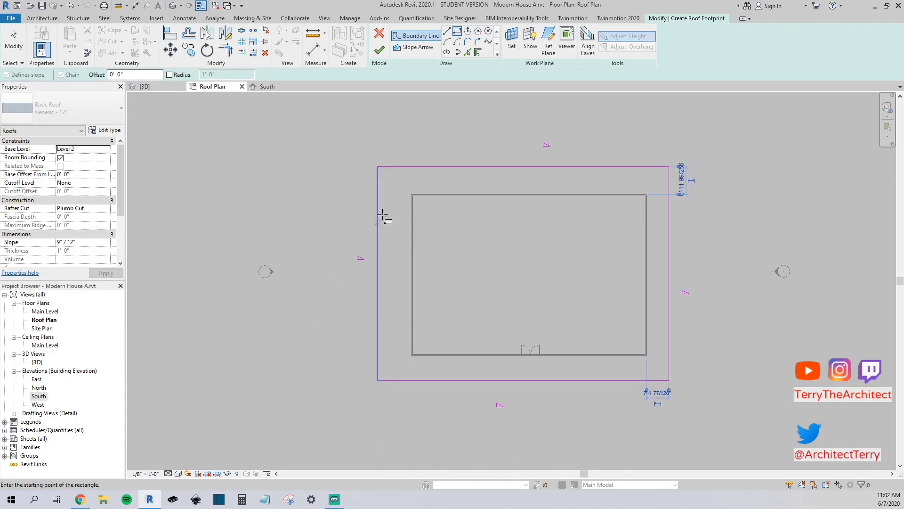
left_click(13, 42)
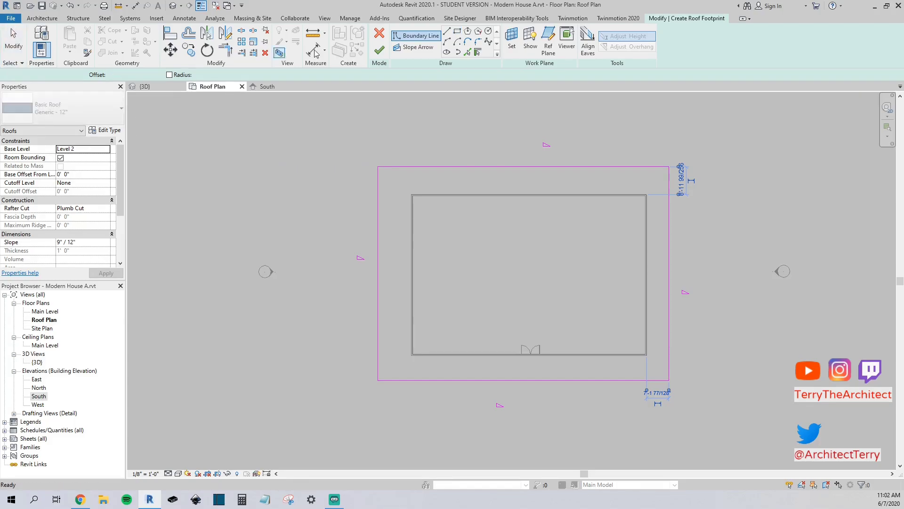
left_click(380, 49)
scroll(301, 193, "down", 3)
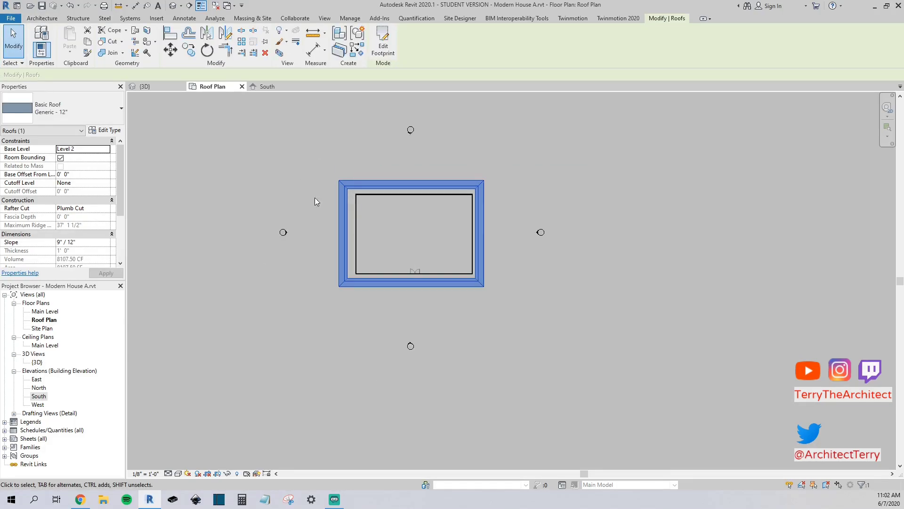
- Remove the newly created lower roof on Level 2 in the 3D view
left_click(157, 87)
middle_click_drag(350, 239, 288, 212, "shift")
left_click(188, 300)
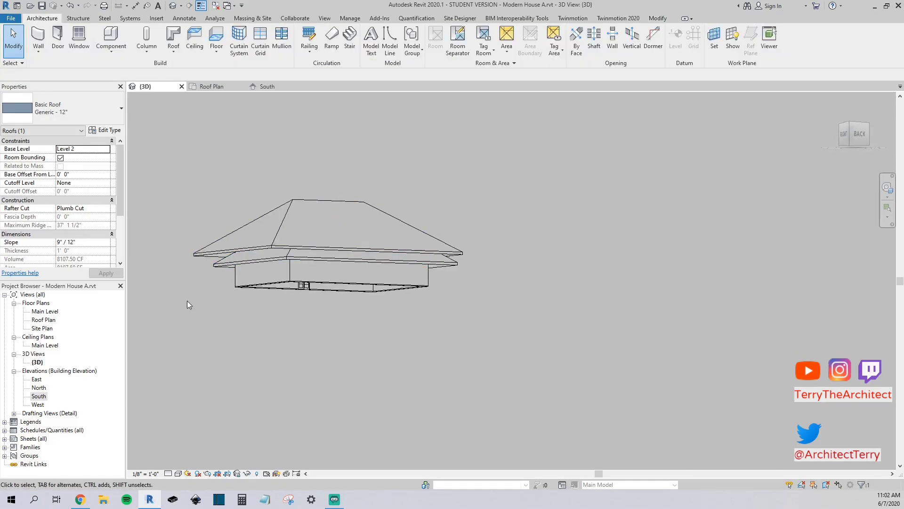
left_click(219, 265)
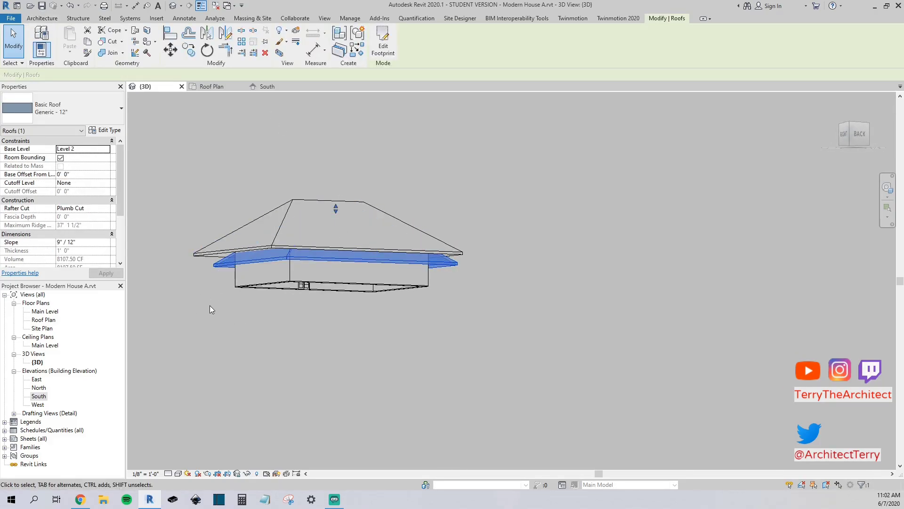
left_click(210, 309)
- Select the original roof and examine its position relative to the roof level and Level 2 in the South elevation
left_click(221, 239)
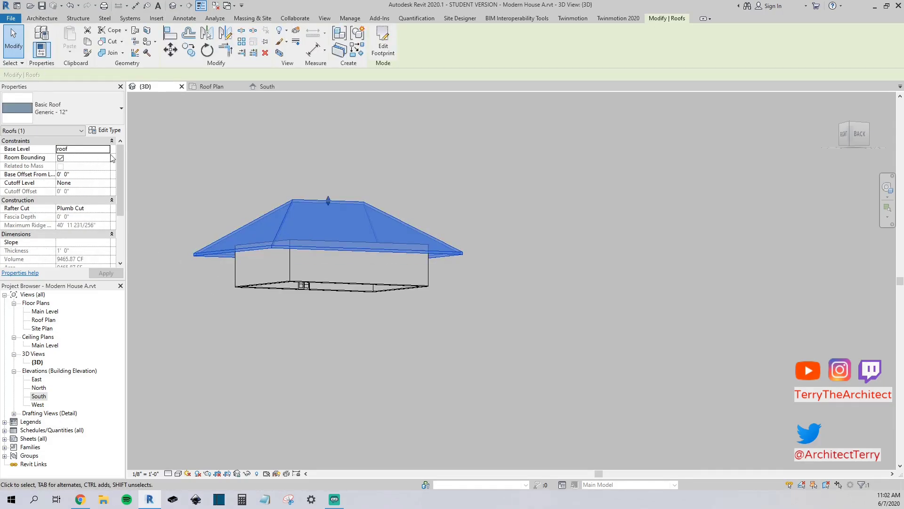
key("ctrl+Tab")
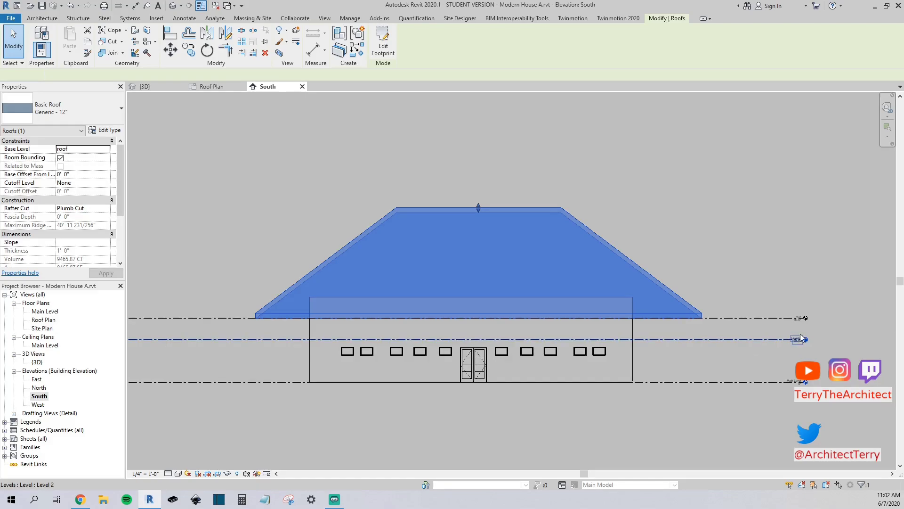
scroll(810, 309, "up", 3)
scroll(810, 309, "up", 3)
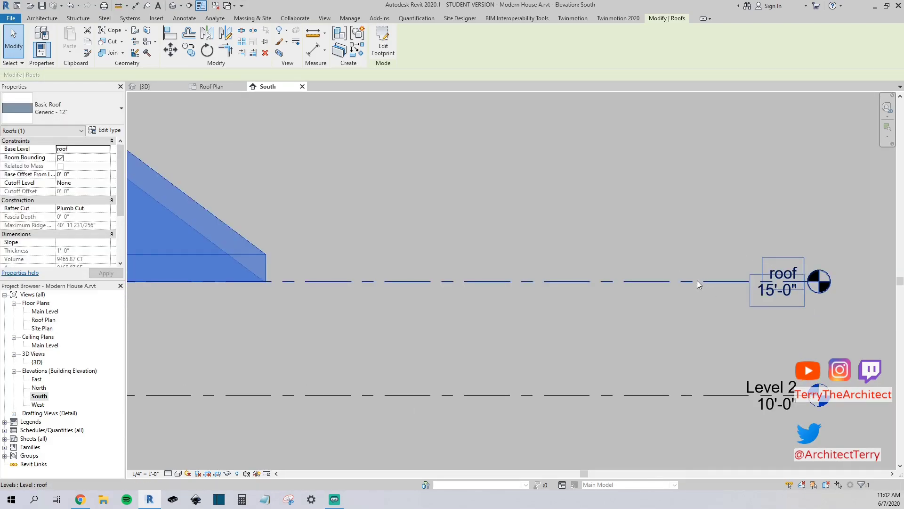
scroll(697, 280, "down", 3)
- Set the selected roof's base offset from level to -5' in the South elevation
left_click(583, 243)
left_click(433, 254)
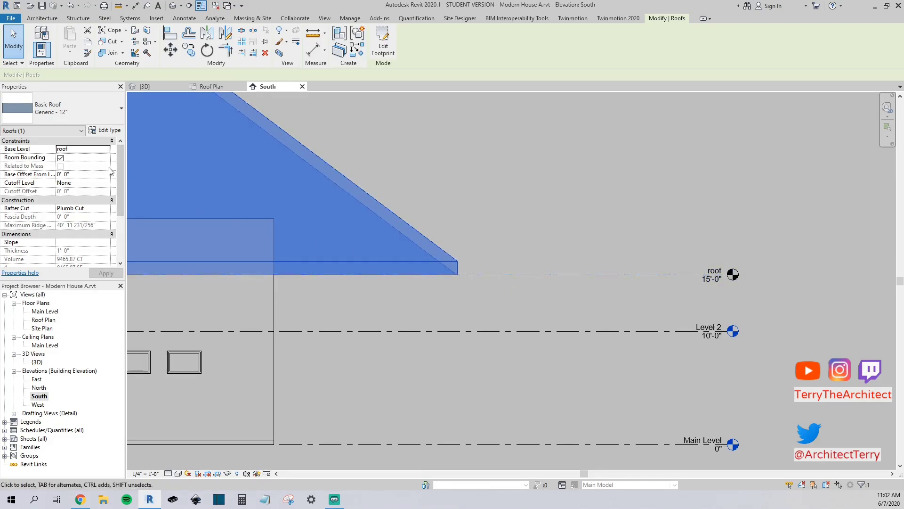
left_click(81, 175)
type("-")
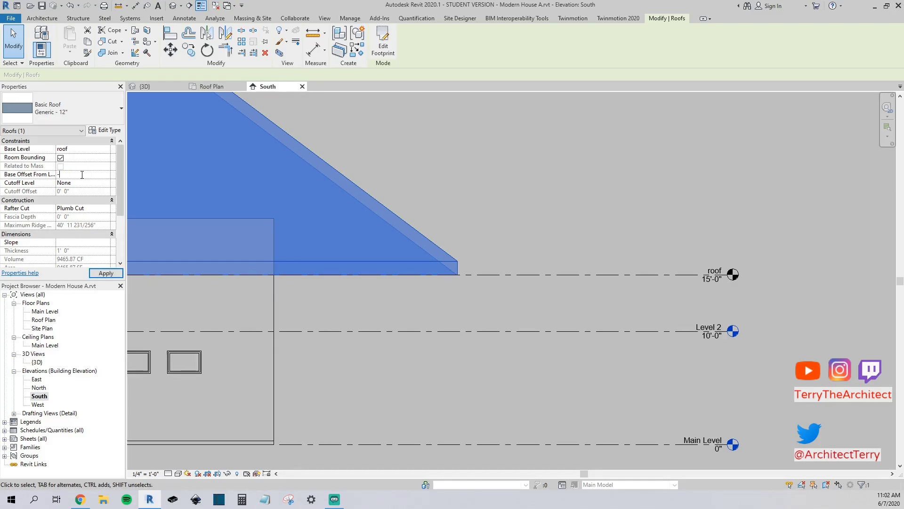
type("5")
key("Return")
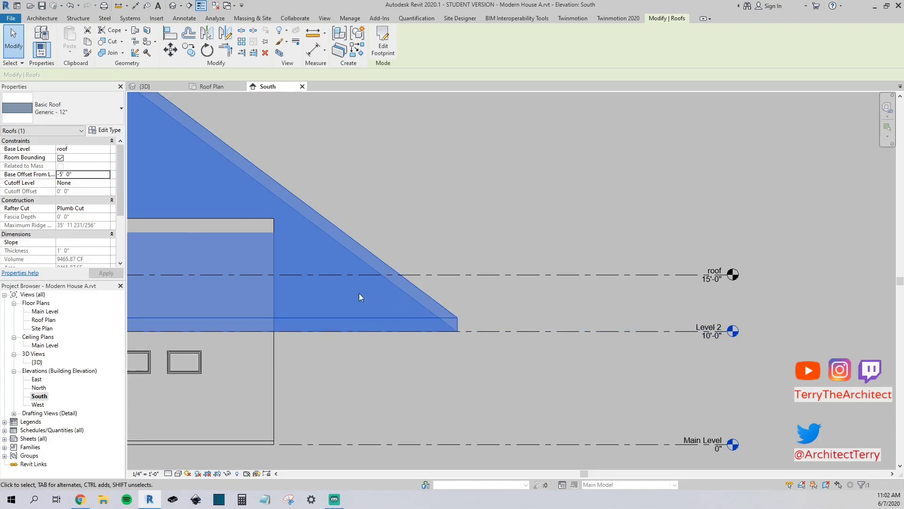
- Set the roof's base offset from level to 5'
left_click(88, 175)
type("5")
left_click(106, 273)
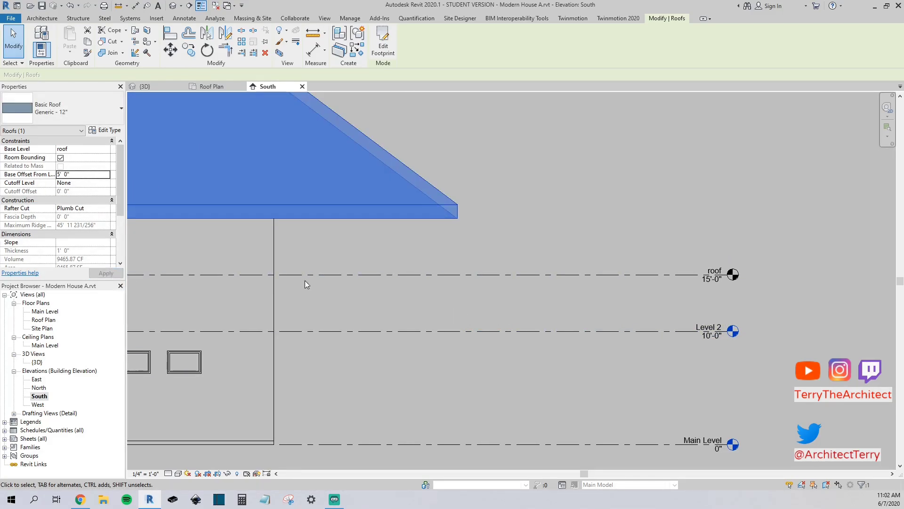
- Reset the roof's base offset from level to 0
left_click(79, 177)
type("0")
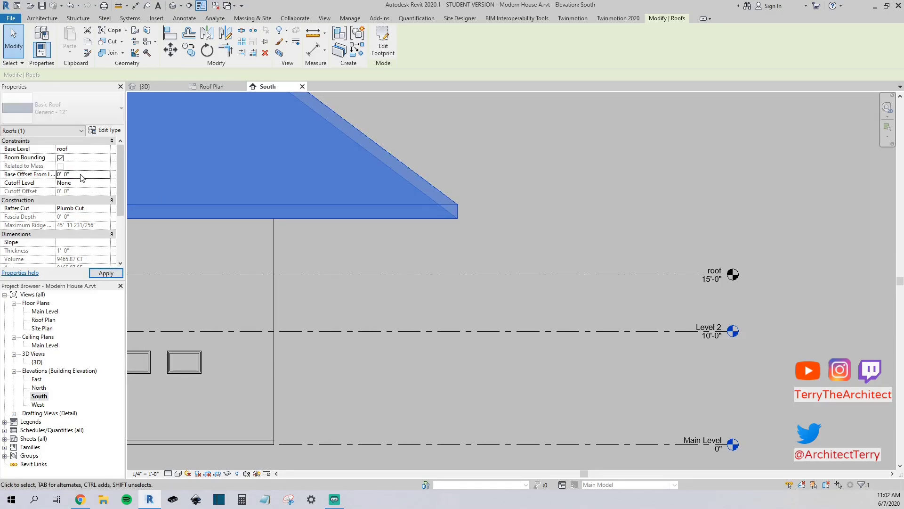
left_click(106, 273)
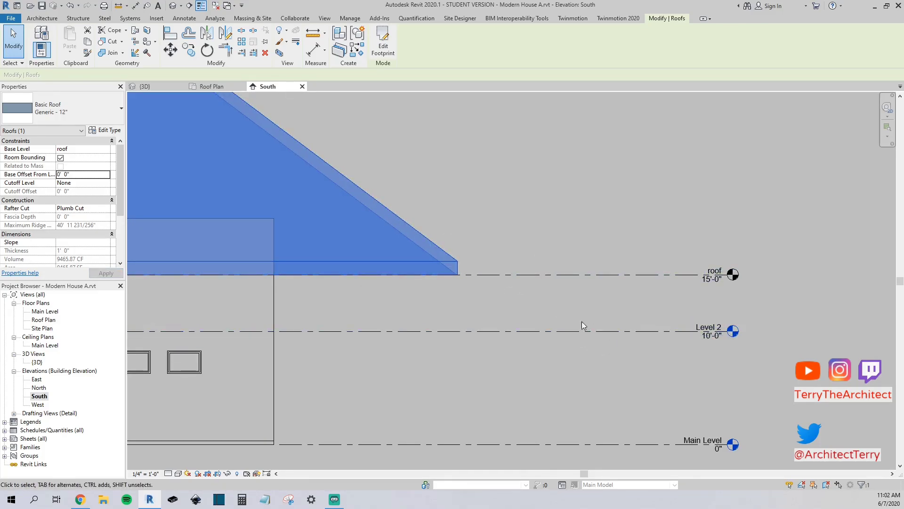
- Set the selected roof's base level to Level 2
left_click(94, 149)
left_click(108, 149)
left_click(78, 165)
left_click(106, 273)
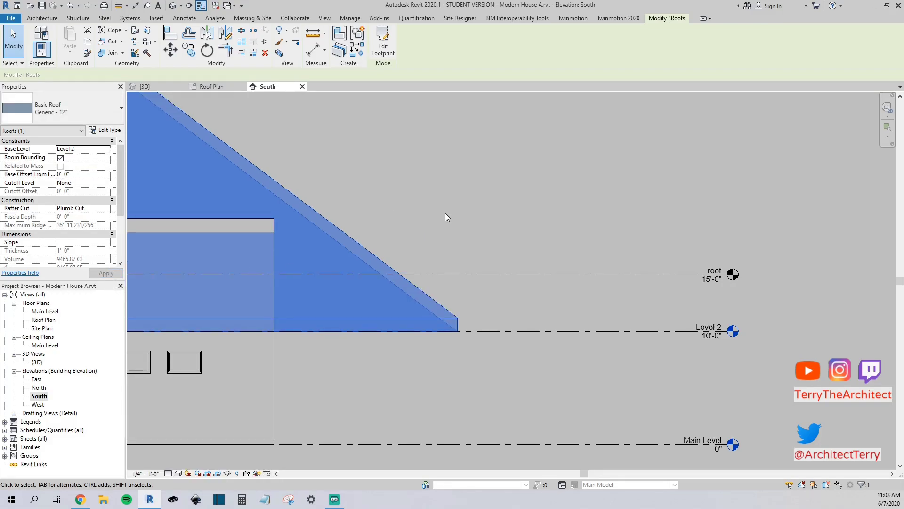
- Return the roof's base level to roof and deselect the roof
left_click(108, 148)
left_click(71, 173)
left_click(105, 273)
left_click(462, 215)
scroll(424, 217, "down", 5)
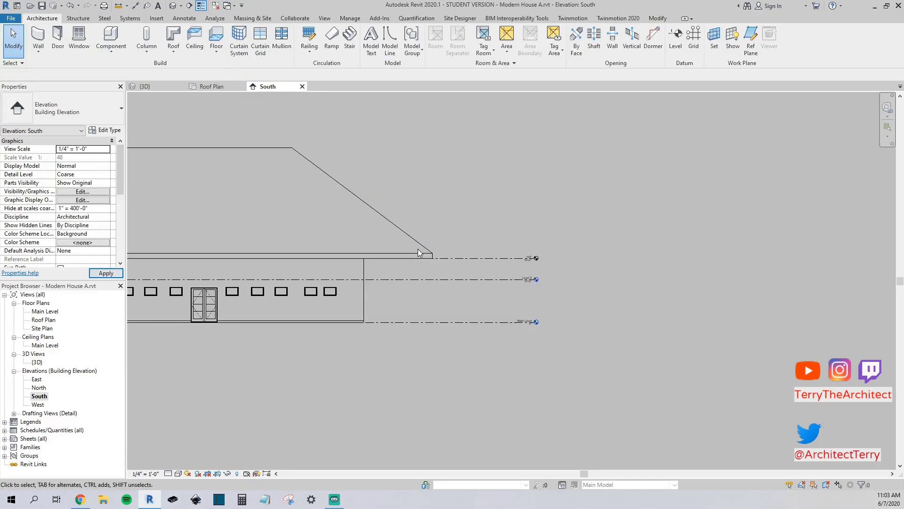
- Select the roof in the South elevation and pull its ridge up to a single peak, to a maximum ridge height of about 55' 7"
left_click(380, 217)
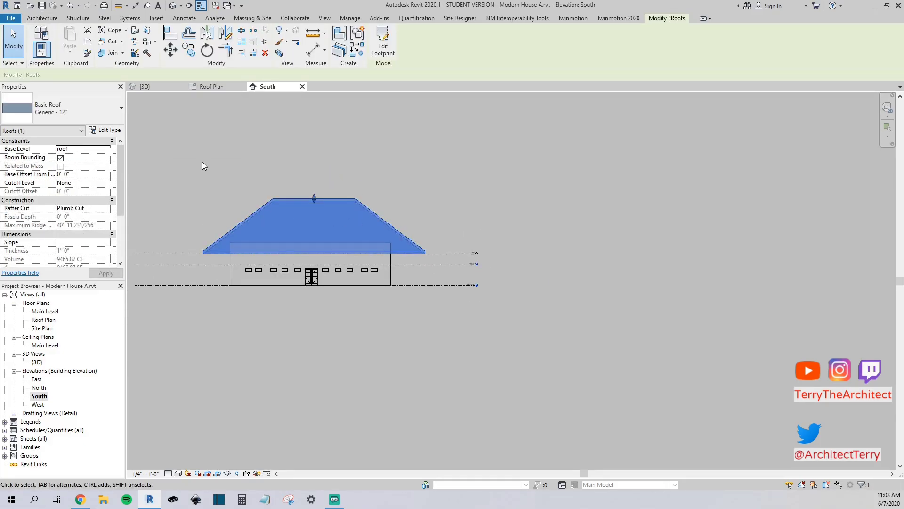
scroll(315, 194, "up", 3)
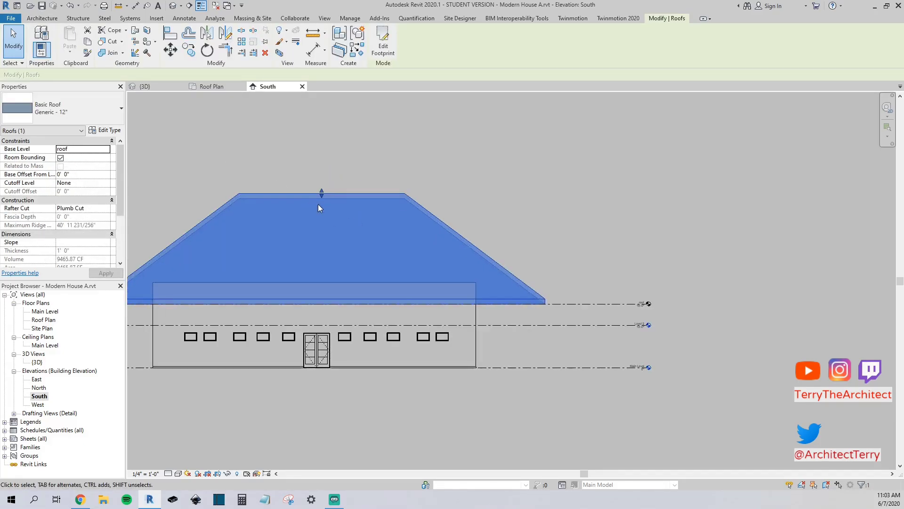
mouse_move(316, 190)
left_mouse_down()
mouse_move(326, 127)
mouse_move(326, 194)
left_mouse_up()
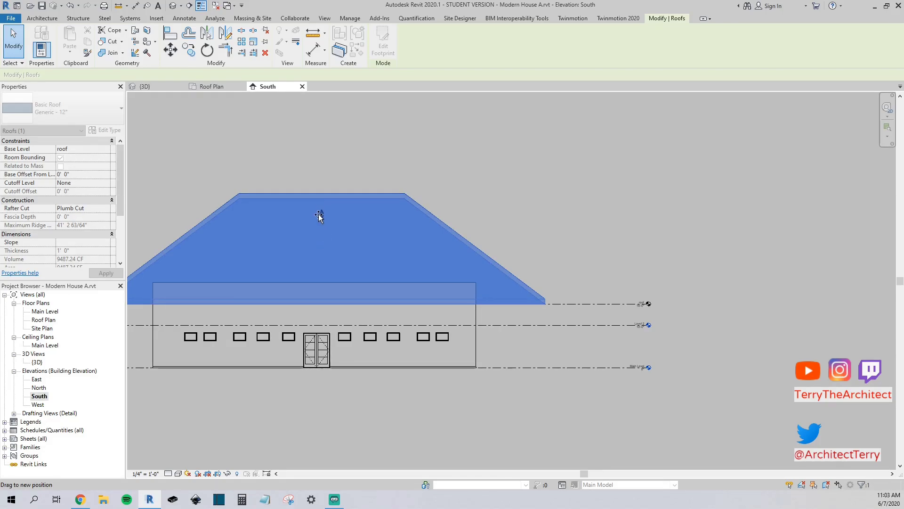
left_click_drag(318, 205, 316, 142)
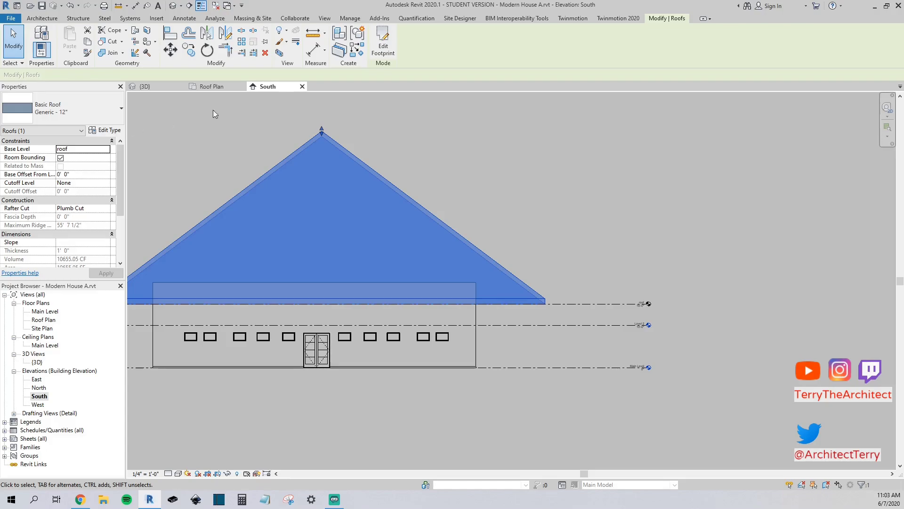
- Lower the roof's peak with its shape handle to a maximum ridge height of about 47' 4"
left_click_drag(322, 129, 321, 166)
left_click(247, 176)
left_click(307, 212)
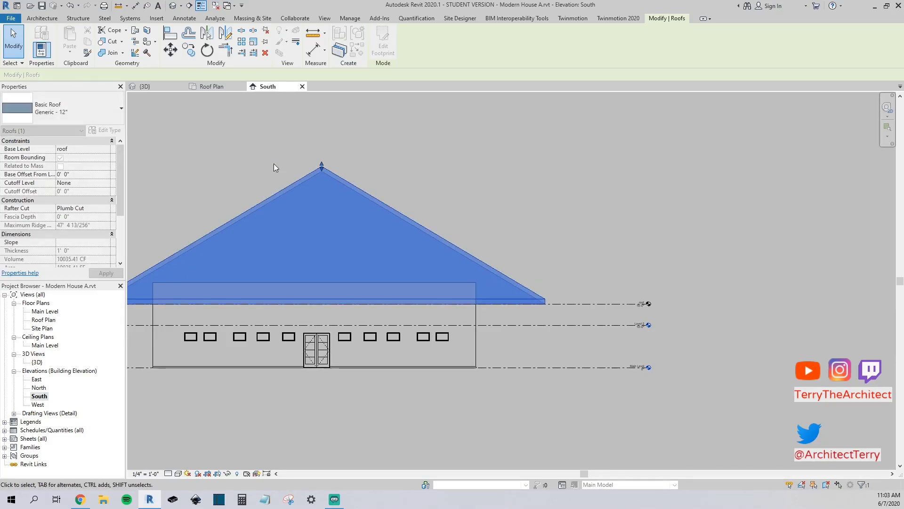
- In the 3D view, edit the roof's footprint so its two long edges no longer define slope, and finish the sketch without saving the project
scroll(246, 162, "down", 3)
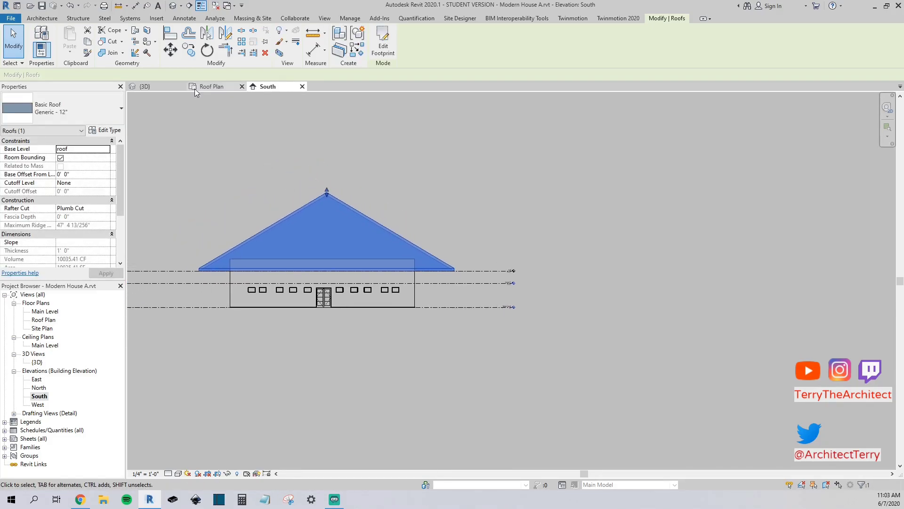
left_click(145, 86)
middle_click_drag(306, 263, 333, 309, "shift")
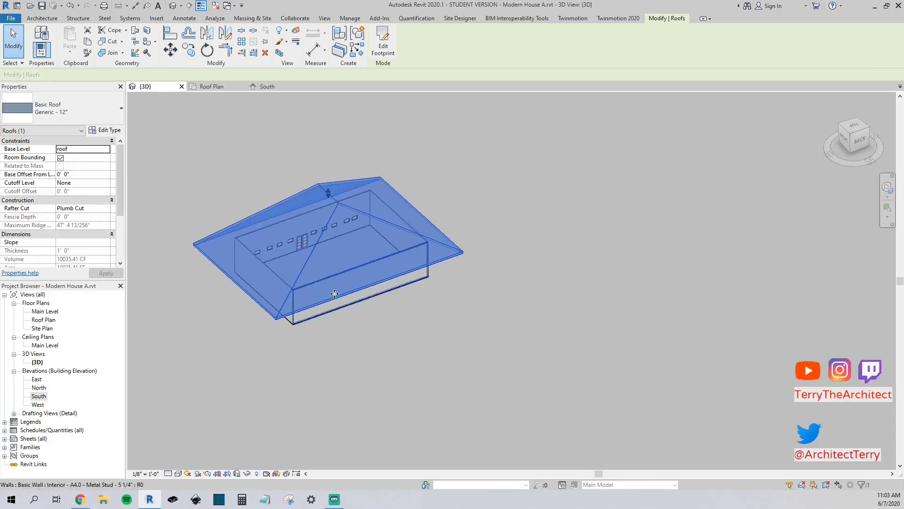
left_click(372, 51)
scroll(302, 188, "up", 3)
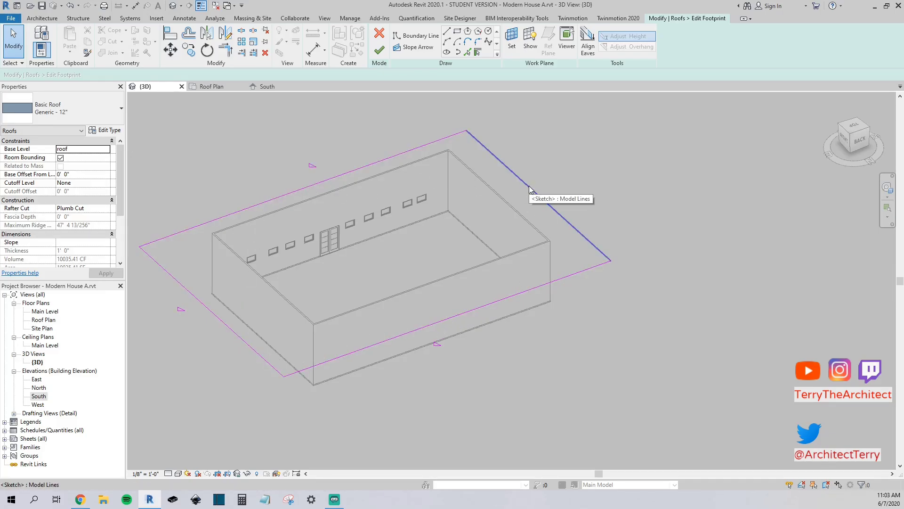
left_click(372, 162)
left_click(453, 319, "ctrl")
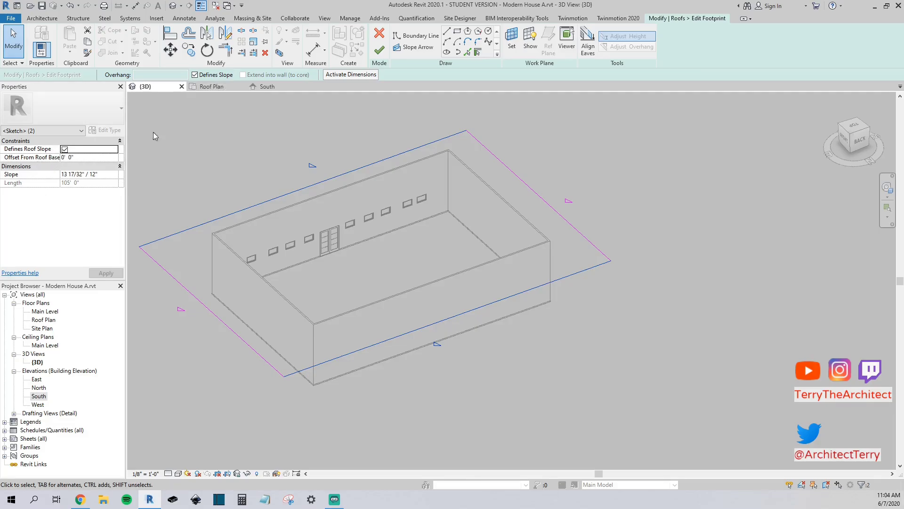
left_click(202, 75)
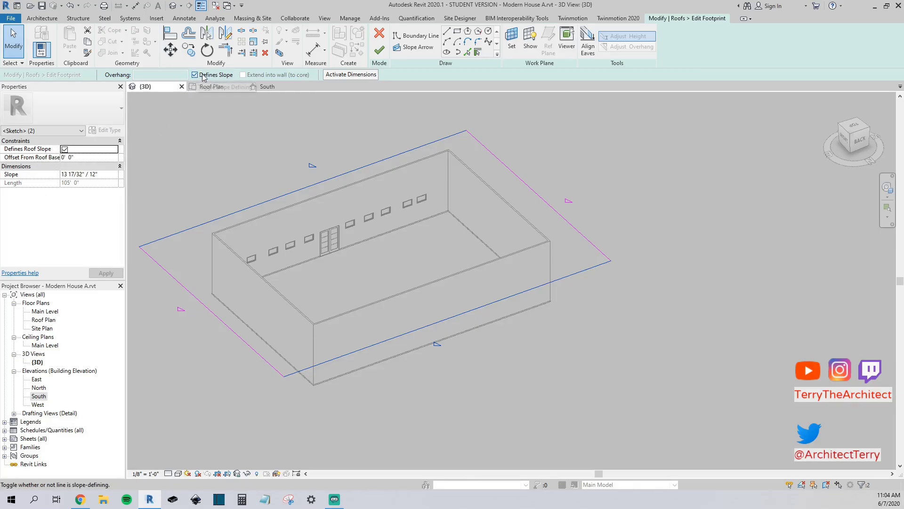
left_click(379, 54)
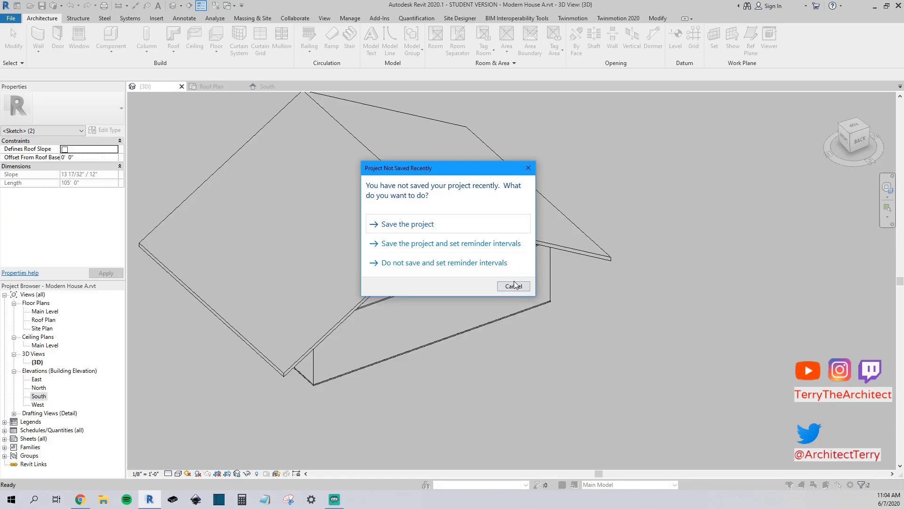
left_click(528, 168)
- Edit the roof's footprint to remove the slope from the left short edge as seen from the back, and finish the sketch
scroll(367, 301, "down", 3)
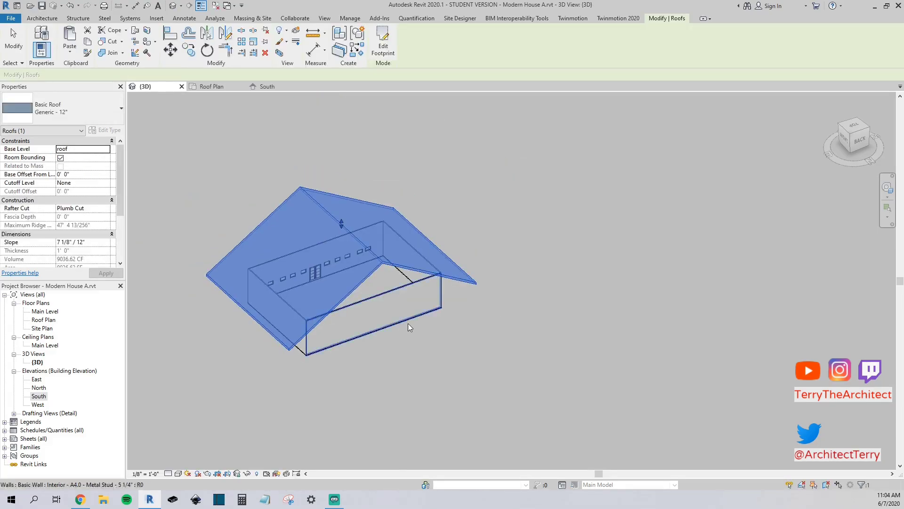
left_click(188, 196)
middle_click_drag(188, 196, 359, 202, "shift")
left_click(351, 228)
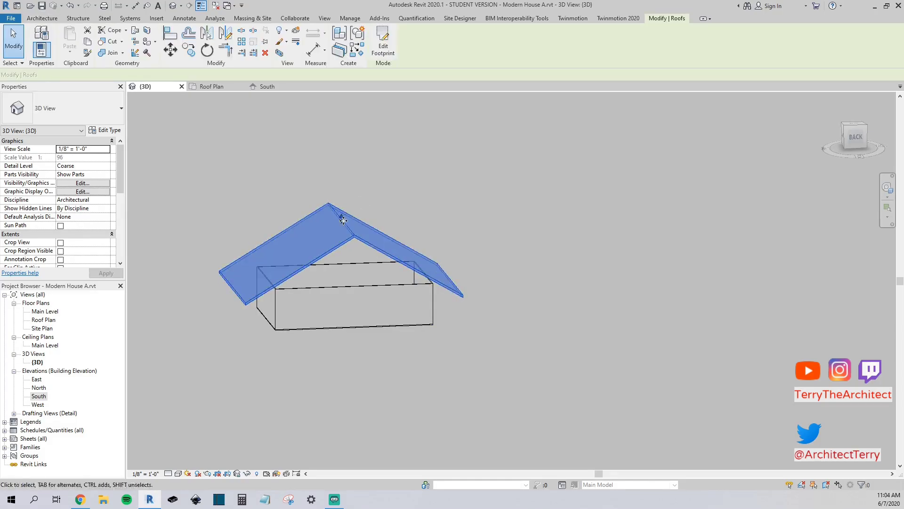
double_click(259, 227)
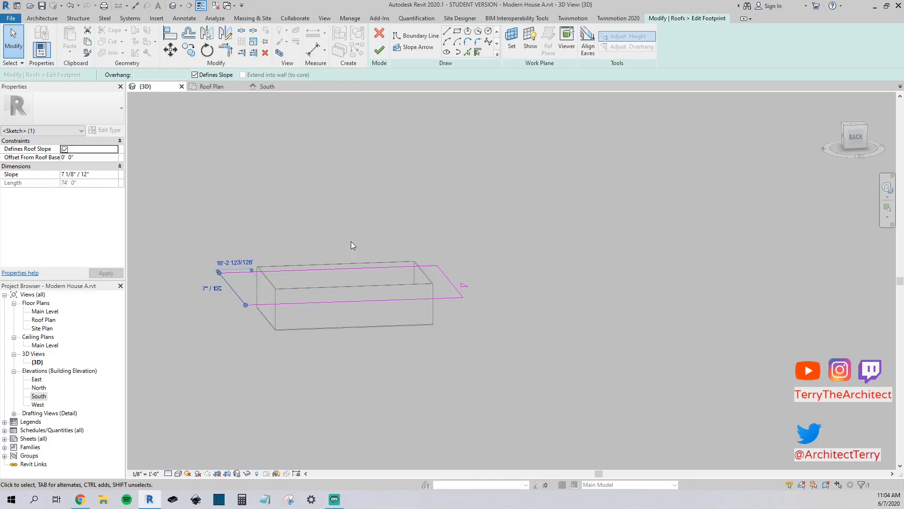
left_click(195, 74)
left_click(379, 49)
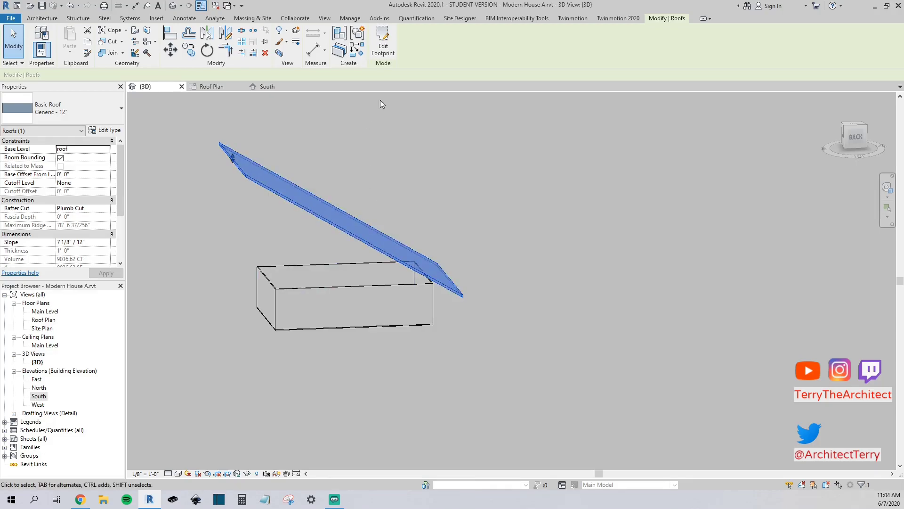
- Check the single-slope footprint, and lower the roof's high end with its shape handle to a slope of about 3" / 12"
left_click(383, 45)
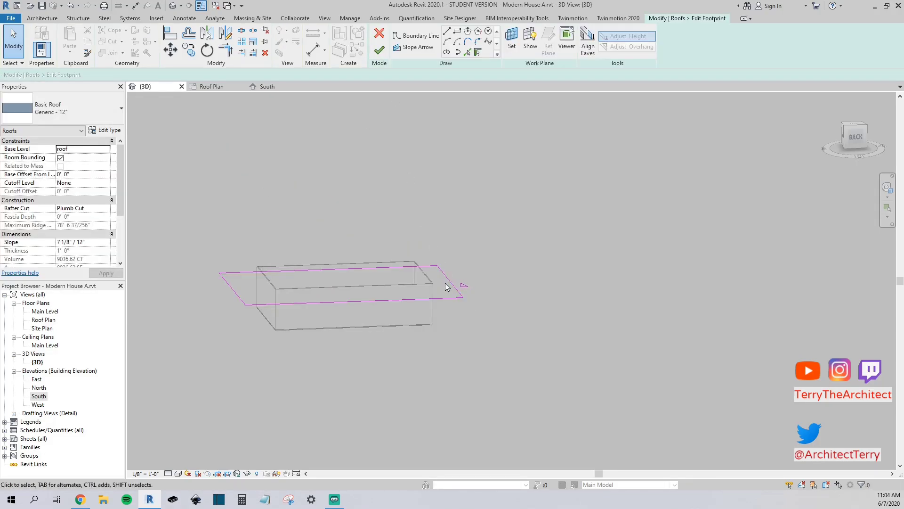
left_click(380, 49)
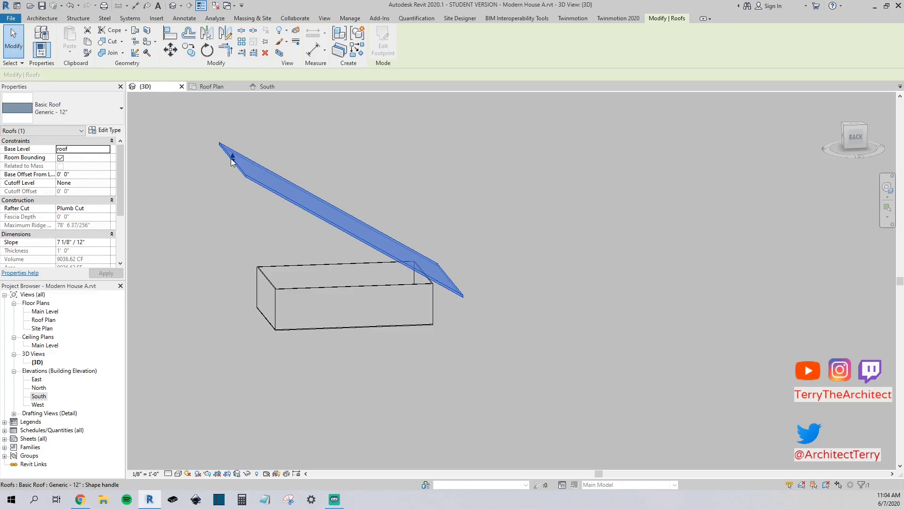
left_click_drag(232, 161, 229, 265)
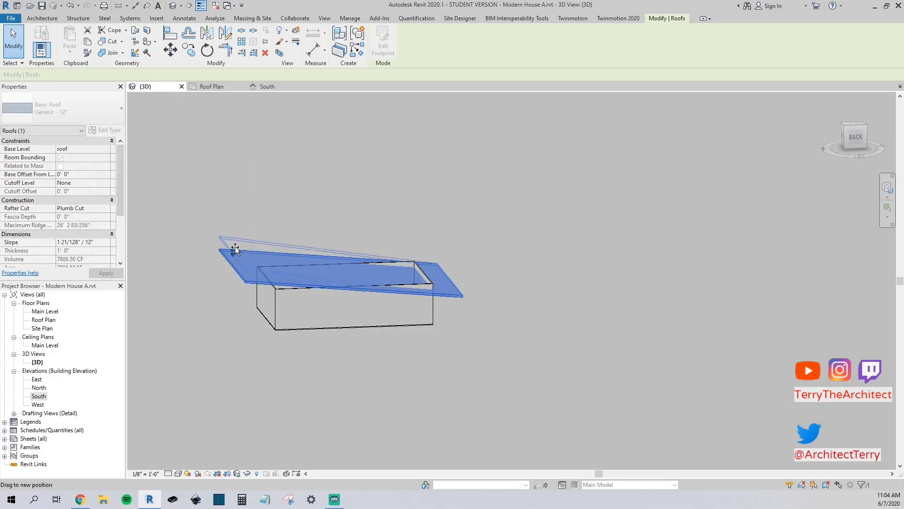
- Open the roof's footprint for editing, select its only slope-defining edge, and examine the slope annotation
left_click(383, 46)
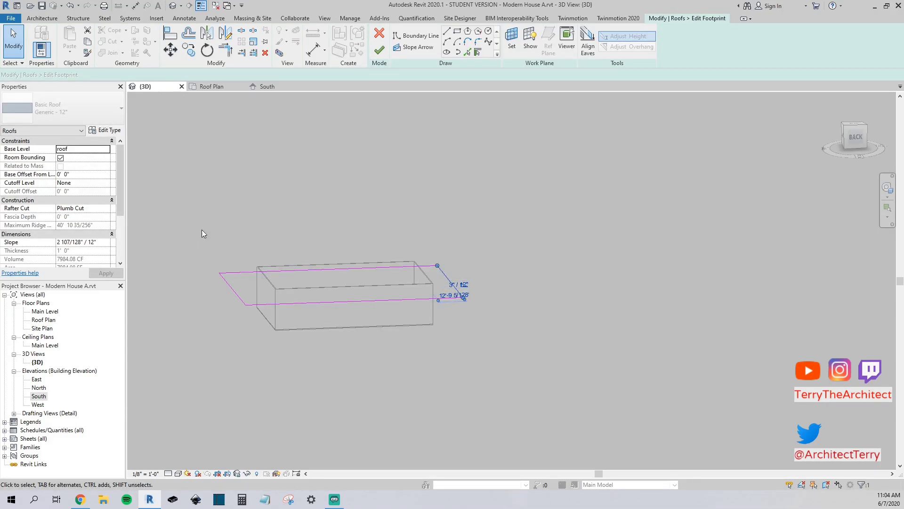
left_click(437, 298)
left_click(439, 246)
scroll(422, 281, "up", 4)
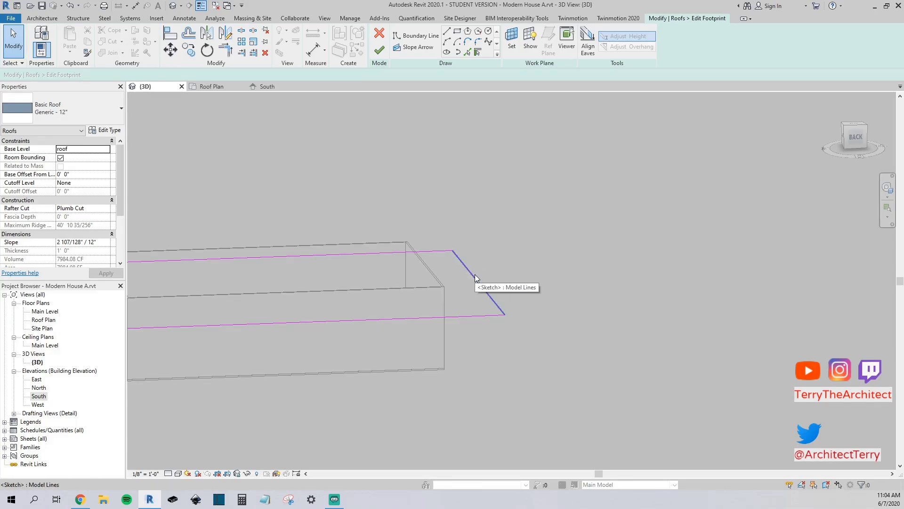
left_click(475, 275)
scroll(501, 278, "up", 5)
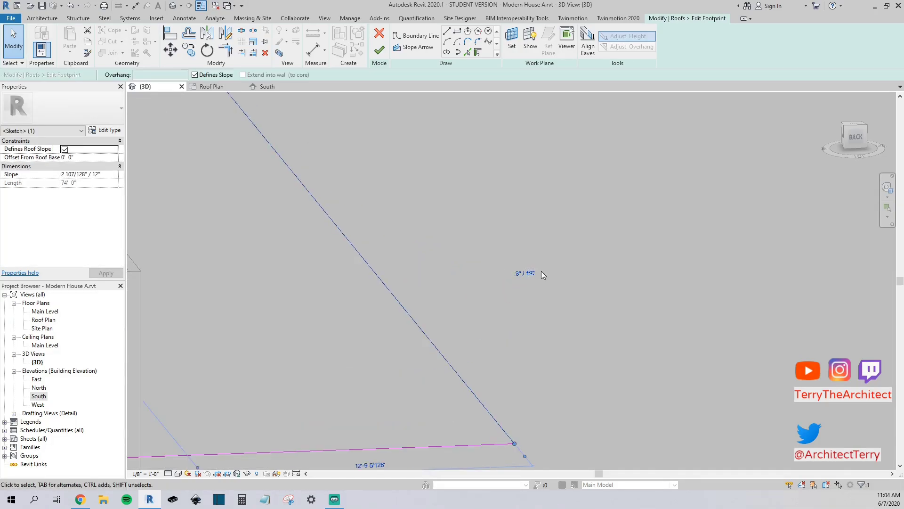
scroll(532, 273, "down", 4)
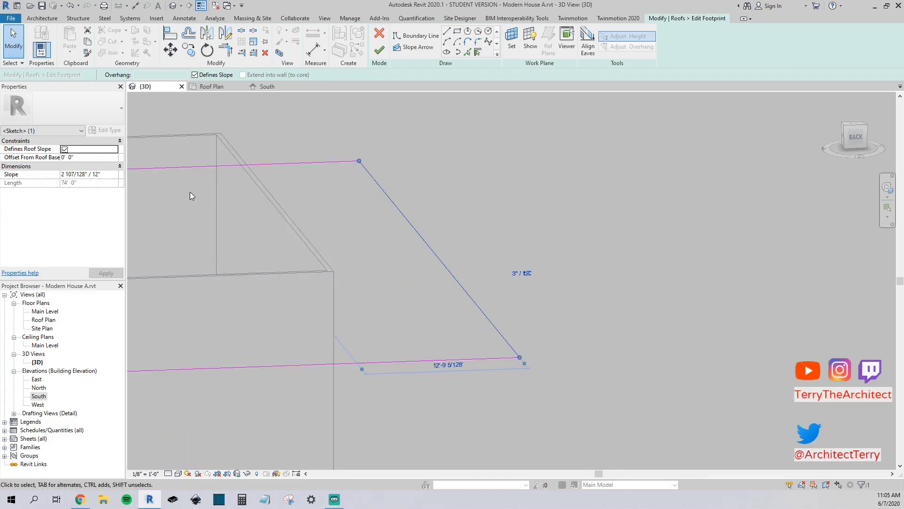
scroll(494, 273, "down", 5)
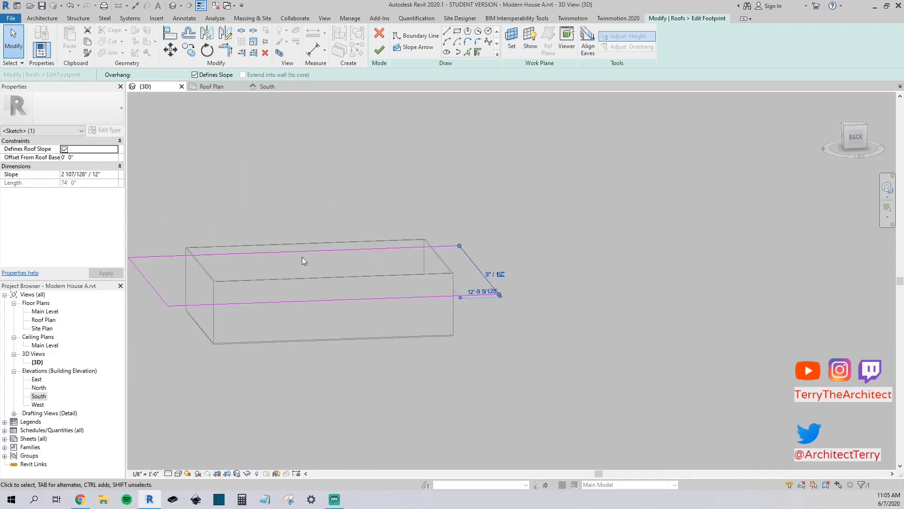
- Set the selected footprint edge's slope to 5" / 12" and finish the roof sketch
left_click(85, 174)
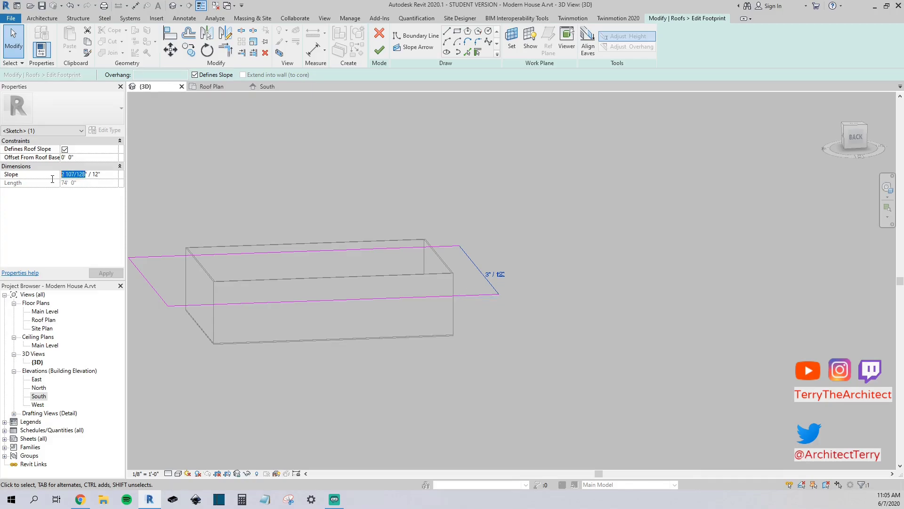
key("f")
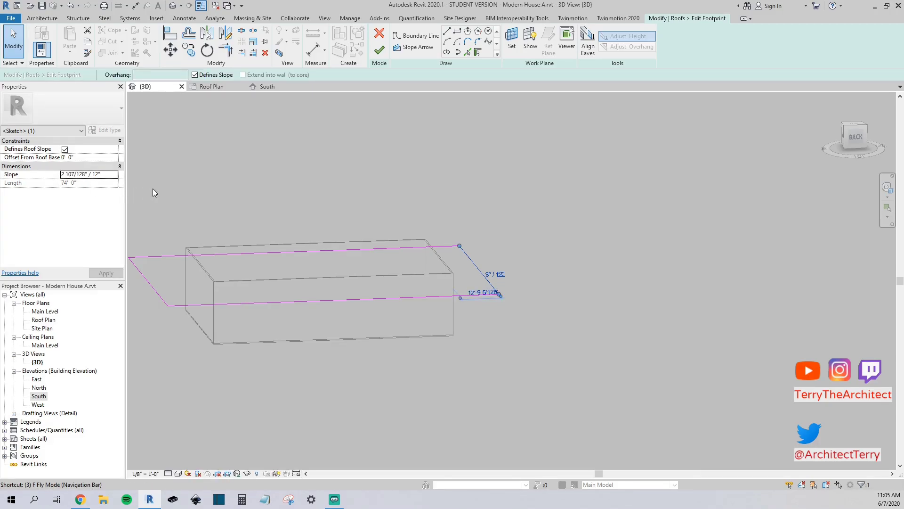
left_click(86, 174)
left_click_drag(86, 174, 57, 177)
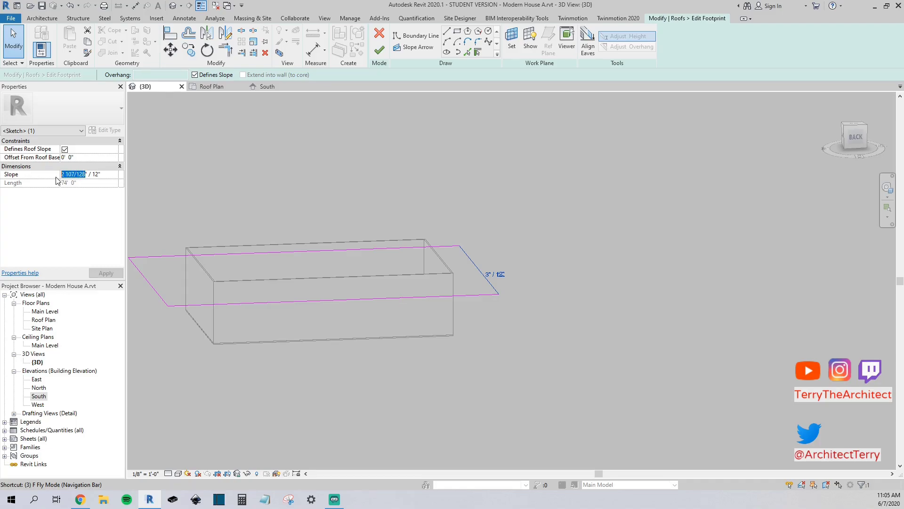
type("5")
left_click(106, 272)
left_click(383, 184)
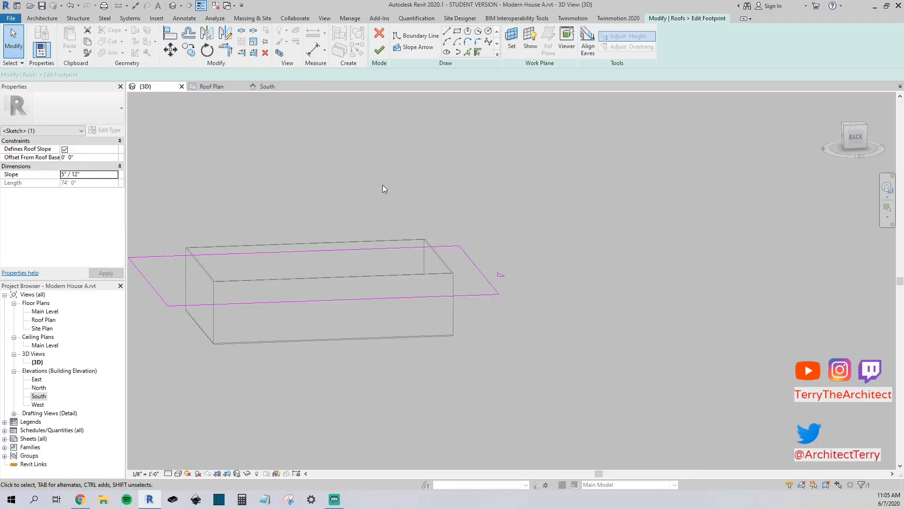
left_click(375, 53)
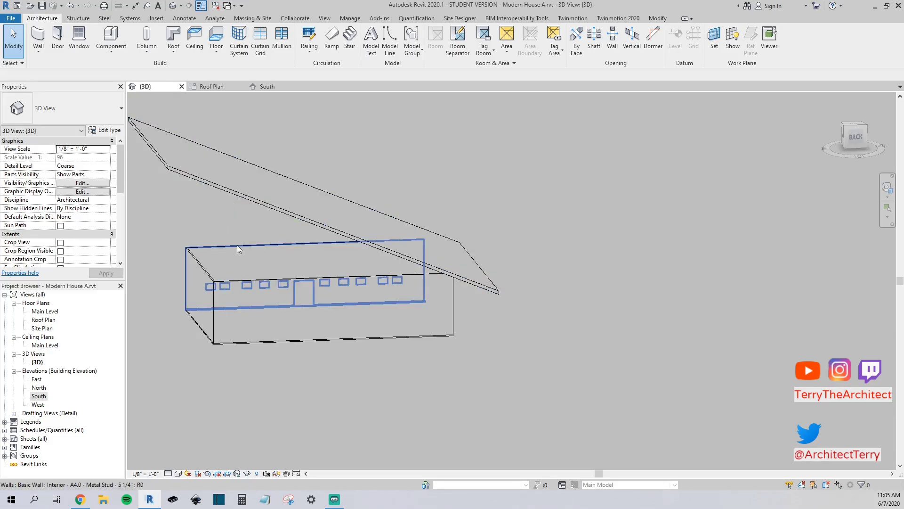
- Attach the tops of the two long walls and the short wall beneath the roof's high end to the roof
middle_click_drag(247, 250, 267, 268, "shift")
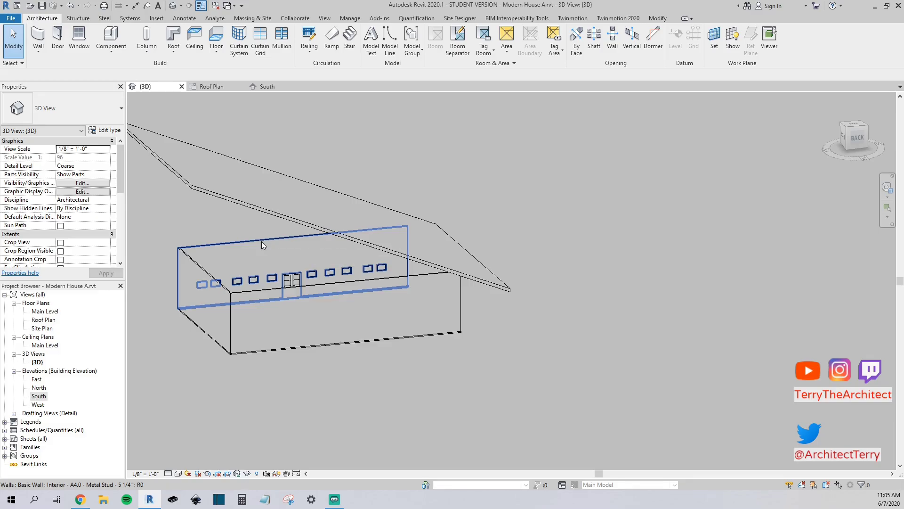
left_click(219, 247)
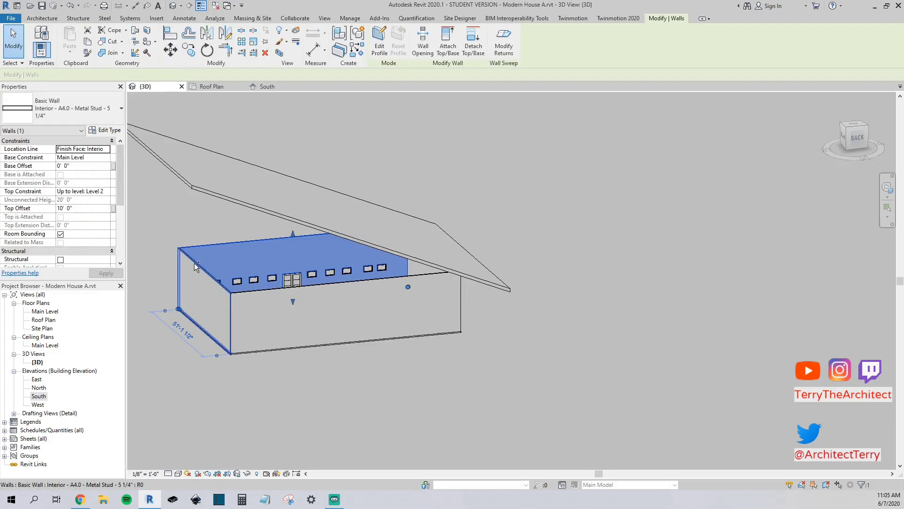
left_click(195, 264, "ctrl")
left_click(247, 292, "ctrl")
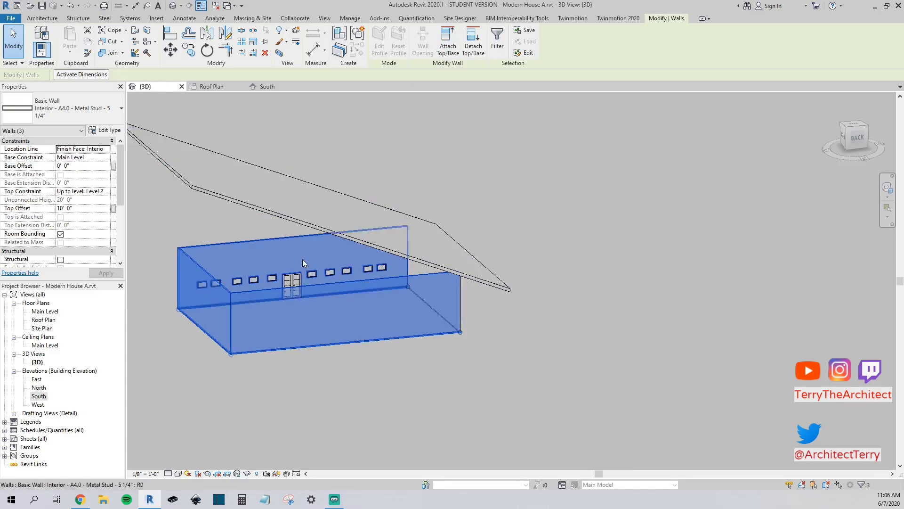
left_click(446, 41)
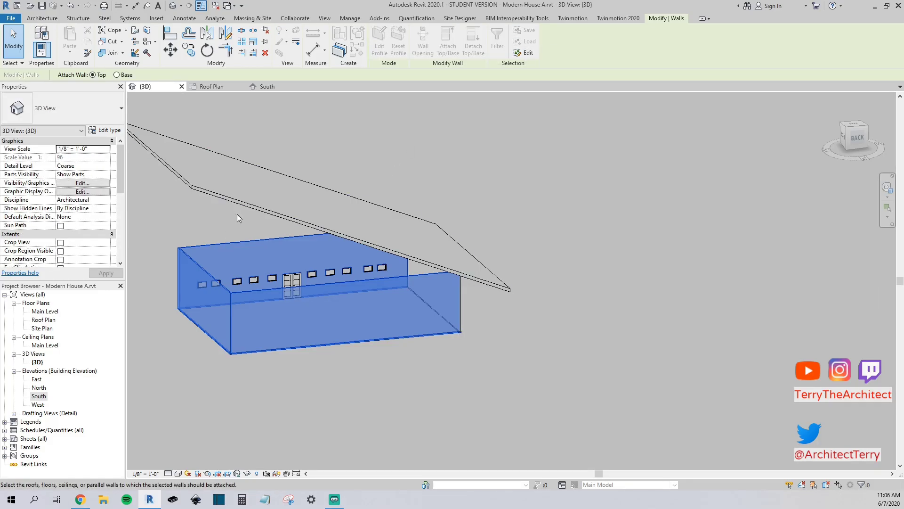
left_click(242, 203)
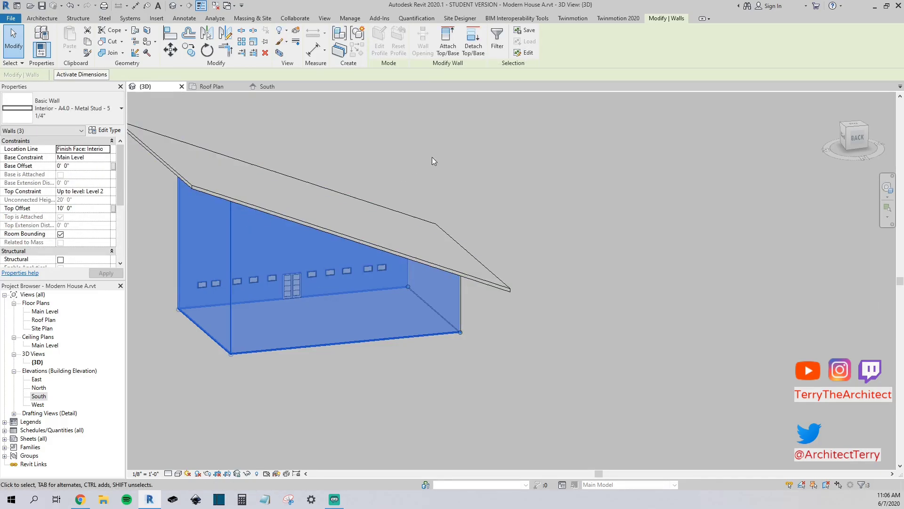
- Attach the top of the short wall beneath the roof's low end to the roof
key("Escape")
middle_click_drag(157, 278, 205, 281, "shift")
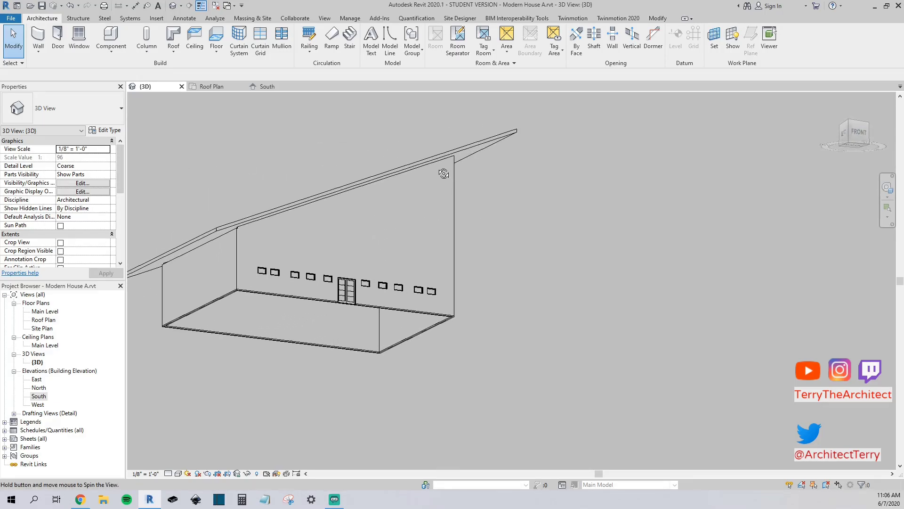
left_click(204, 266)
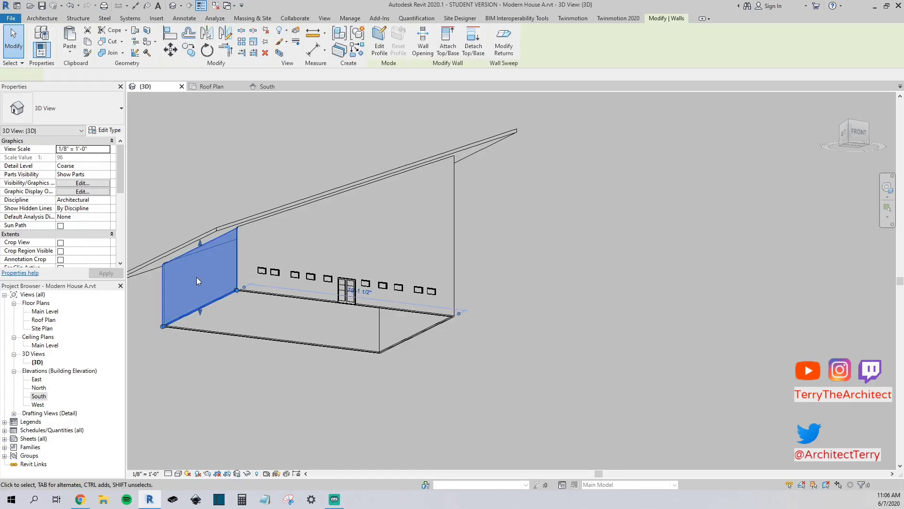
left_click(447, 40)
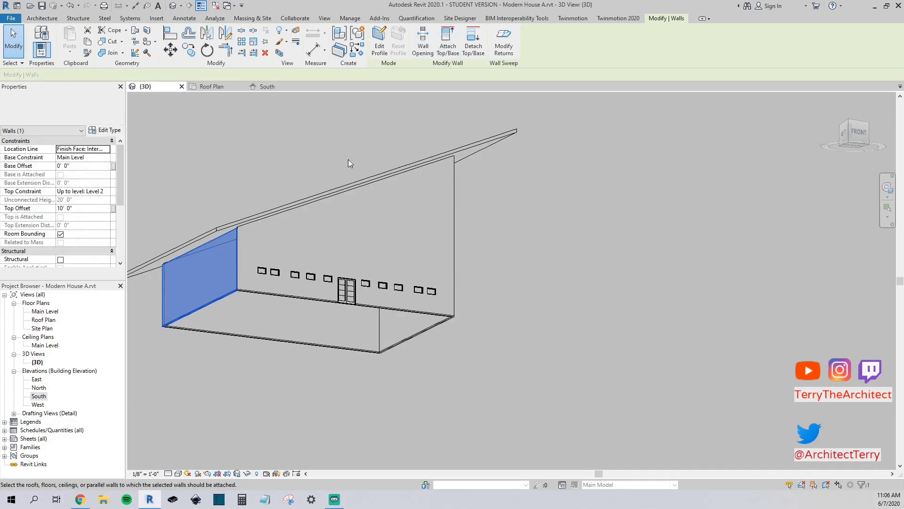
left_click(249, 153)
key("Escape")
scroll(242, 169, "up", 5)
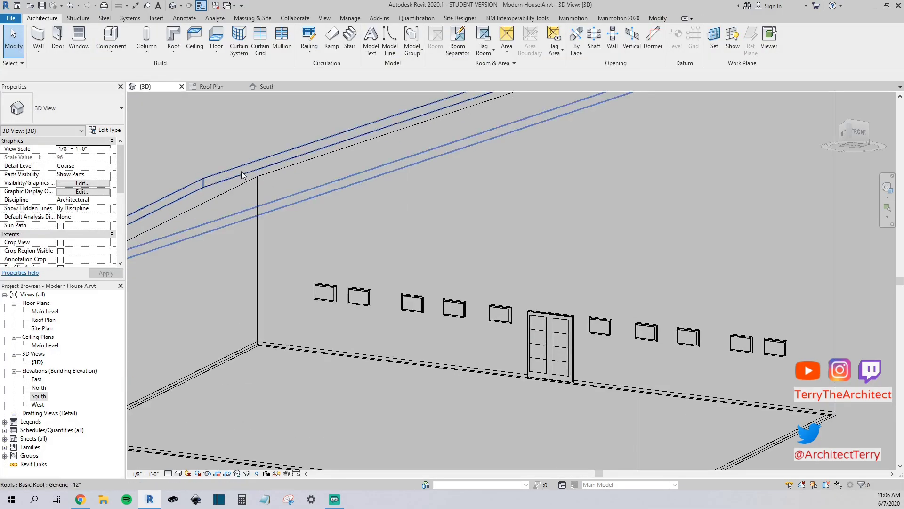
scroll(273, 239, "down", 5)
middle_click_drag(410, 234, 307, 293, "shift")
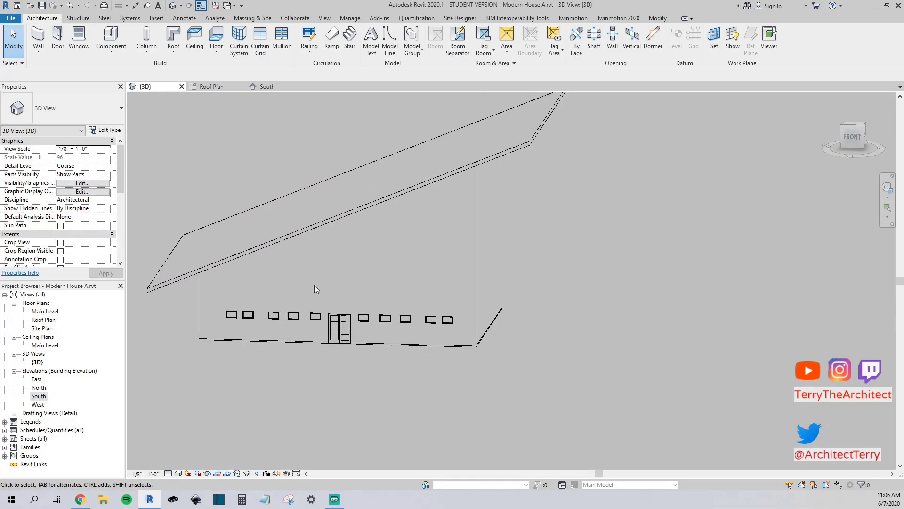
- Detach the top of the short wall beneath the roof's high end from the roof
left_click(477, 214)
middle_click_drag(493, 246, 244, 240, "shift")
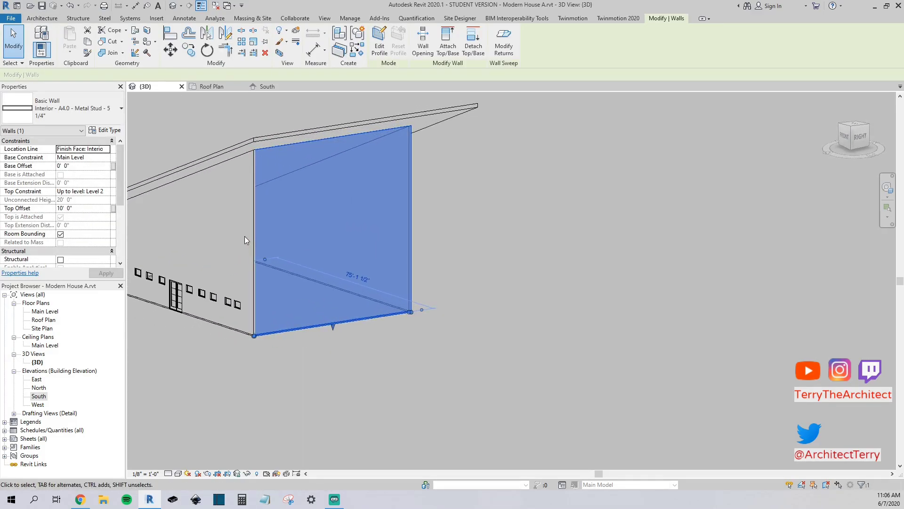
left_click(450, 47)
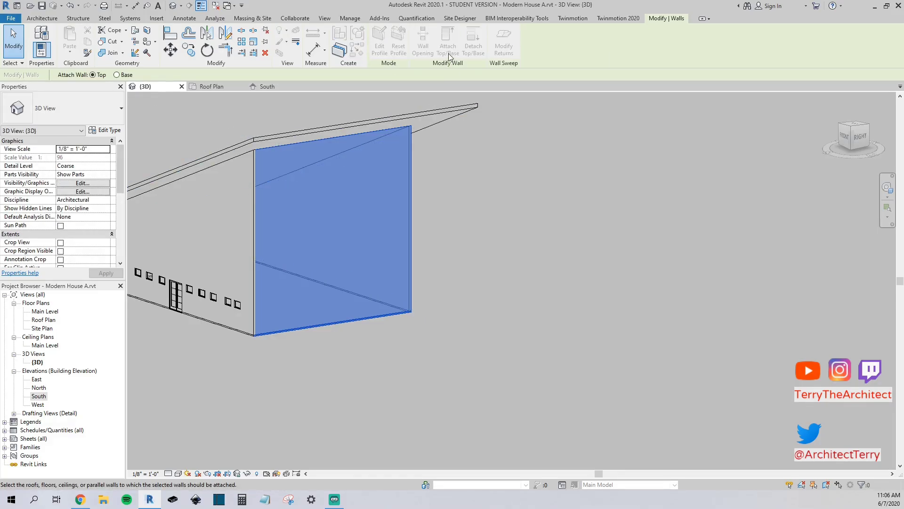
left_click(187, 133)
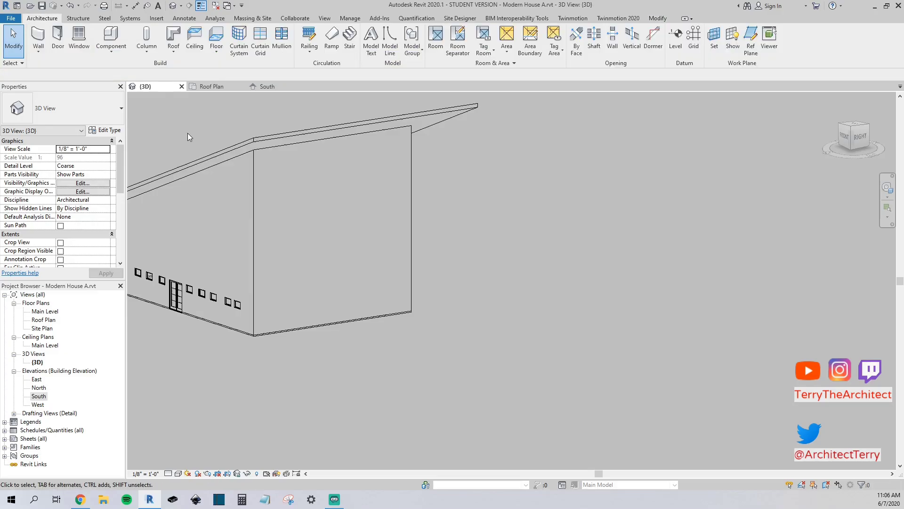
left_click(286, 148)
left_click(482, 53)
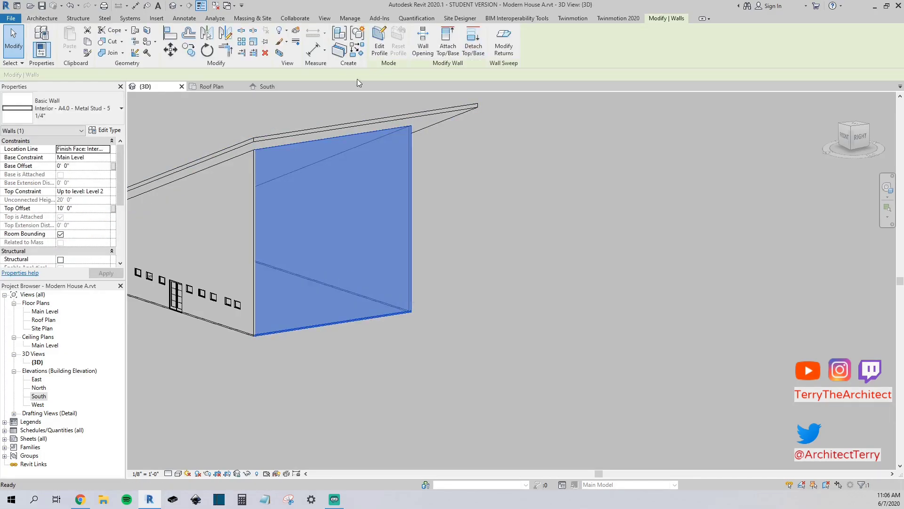
left_click(293, 135)
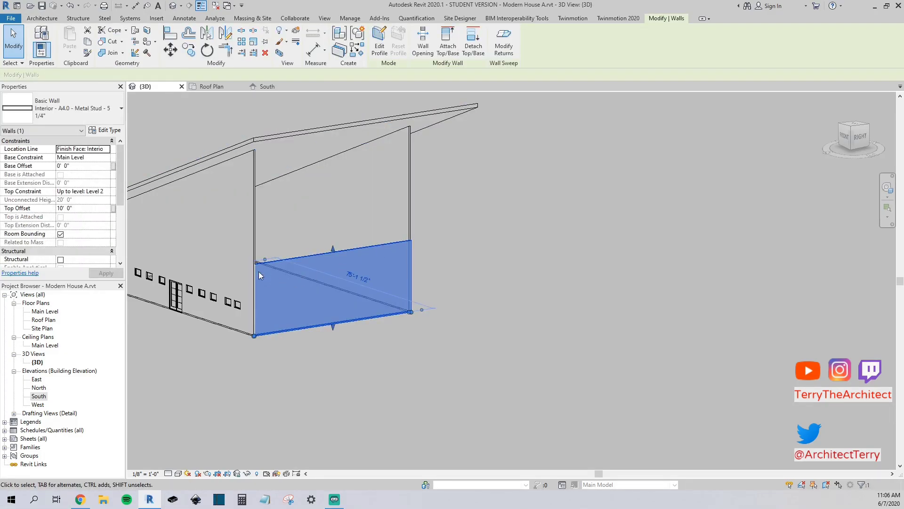
left_click(194, 124)
- Stretch the detached short wall's top well above the roof, to a top offset of about 82'
left_click(309, 266)
scroll(330, 299, "down", 4)
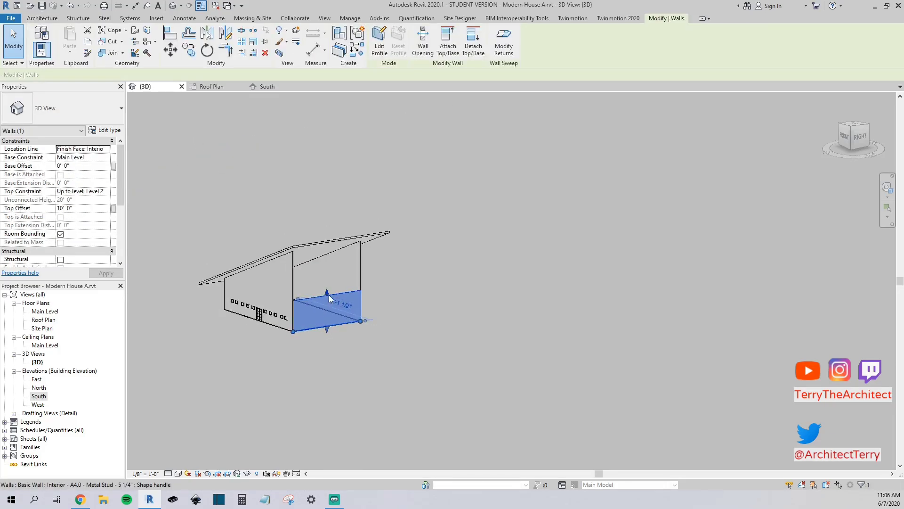
left_click_drag(328, 293, 329, 179)
left_click(393, 282)
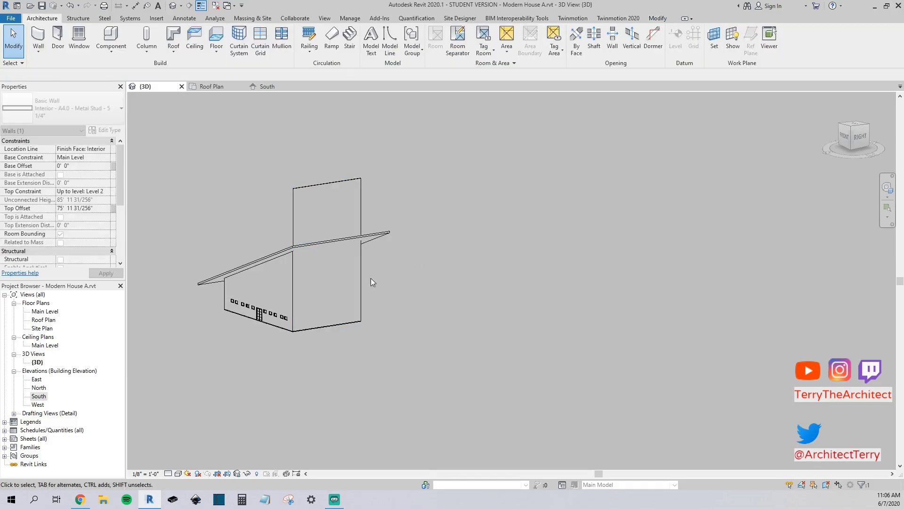
- Attach the base, instead of the top, of the stretched short wall to the roof, and inspect the wall
left_click(295, 190)
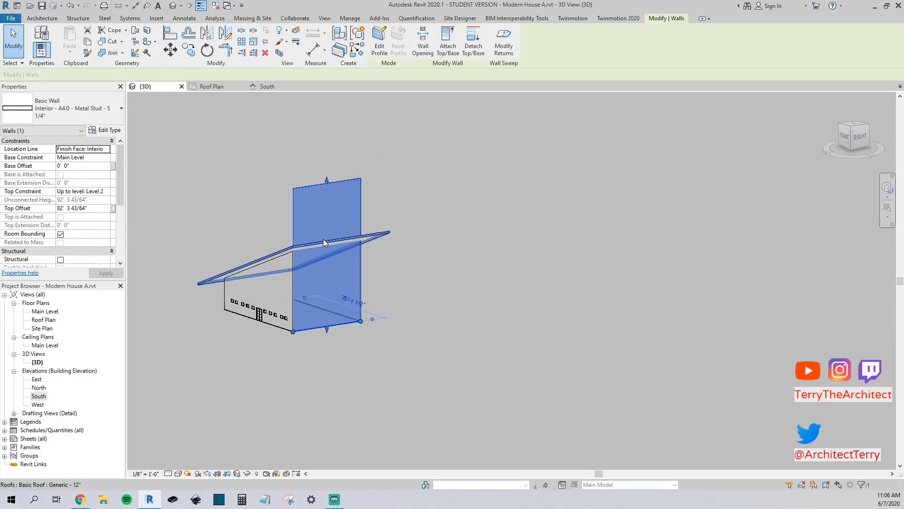
left_click(448, 47)
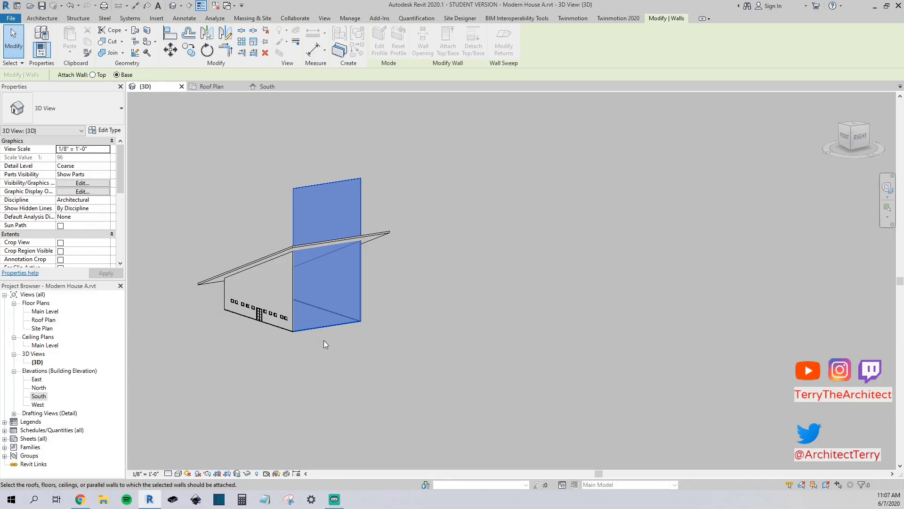
left_click(290, 254)
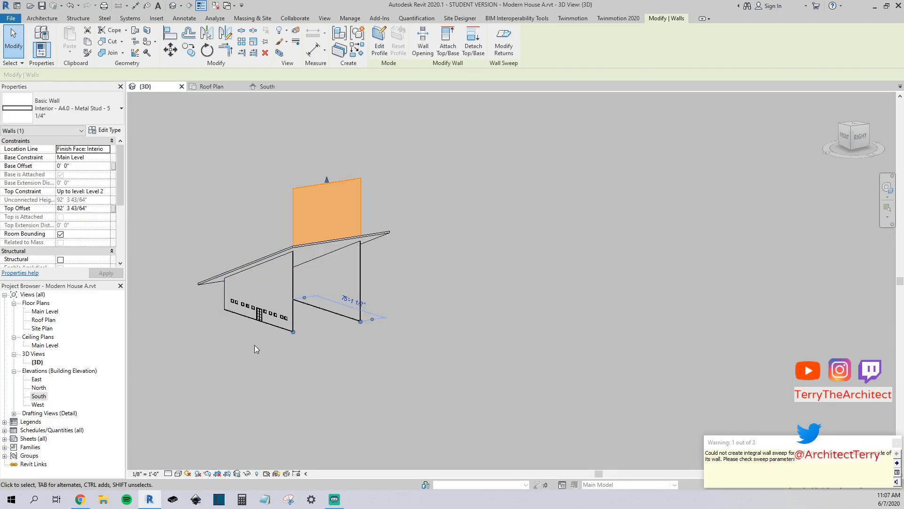
left_click(893, 442)
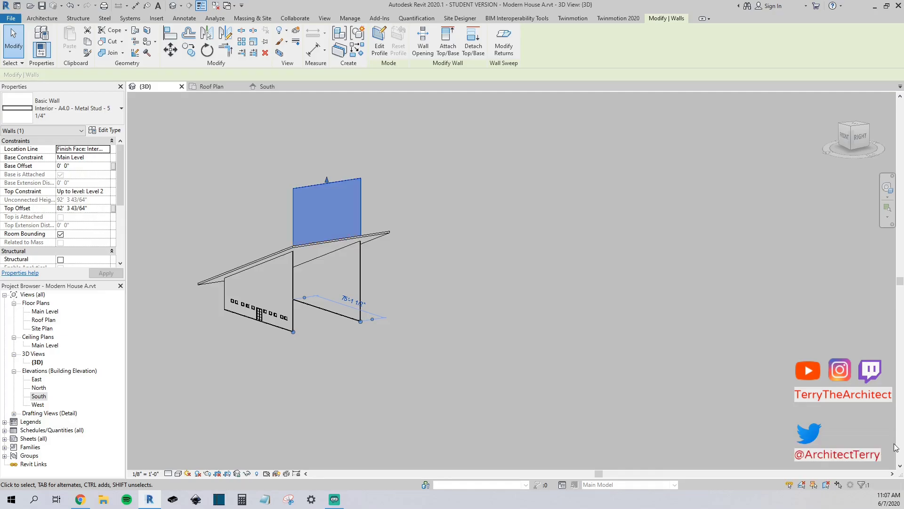
left_click(489, 365)
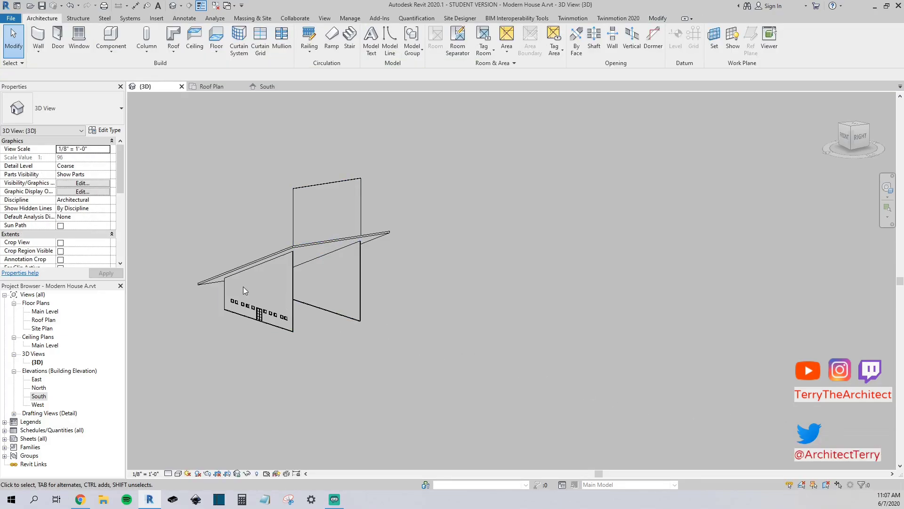
middle_click_drag(205, 246, 275, 246, "shift")
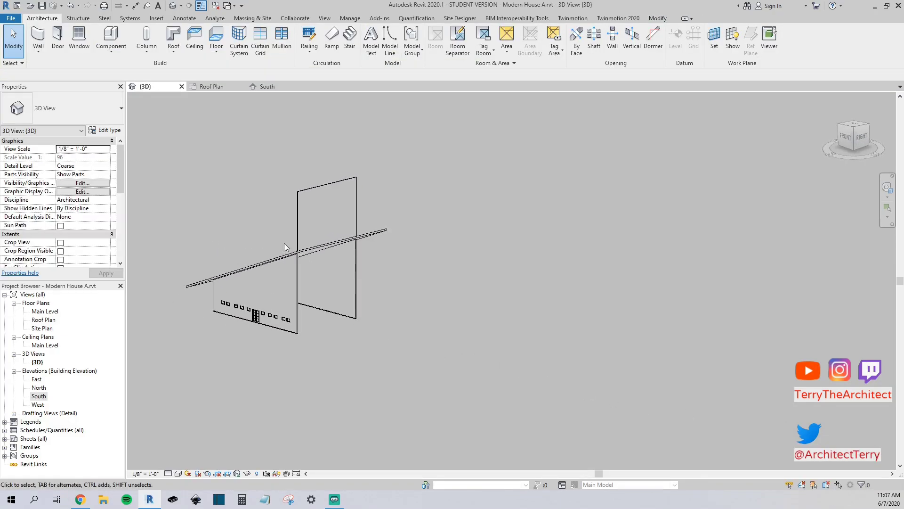
left_click(304, 233)
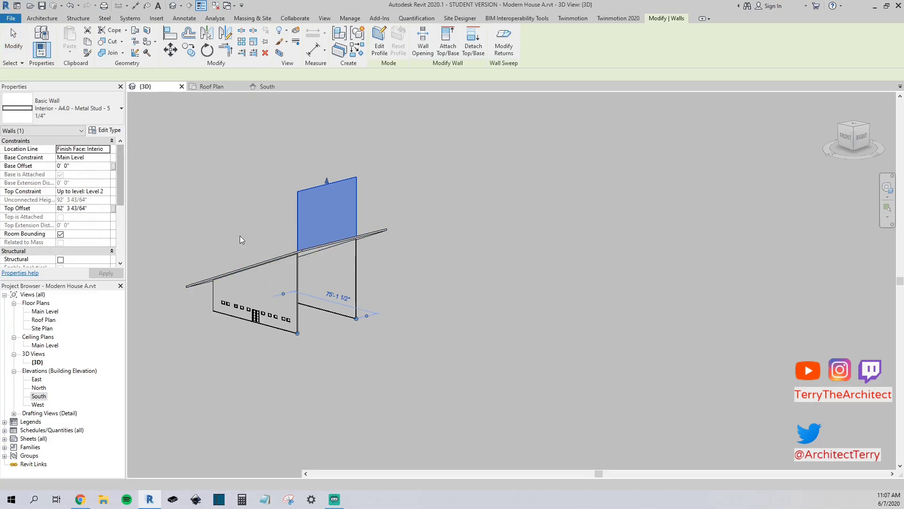
- Raise the full-height short wall at the roof's high end through the roof, to a top offset of about 59' 10"
middle_click_drag(391, 262, 323, 292, "shift")
left_click(323, 292)
left_click_drag(327, 267, 316, 186)
left_click(214, 179)
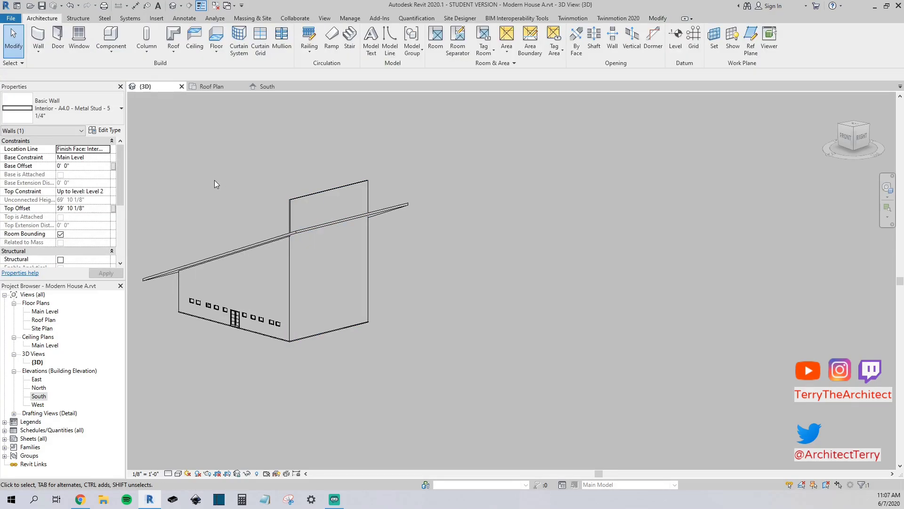
- Attach the top of the raised short wall to the roof
left_click(302, 196)
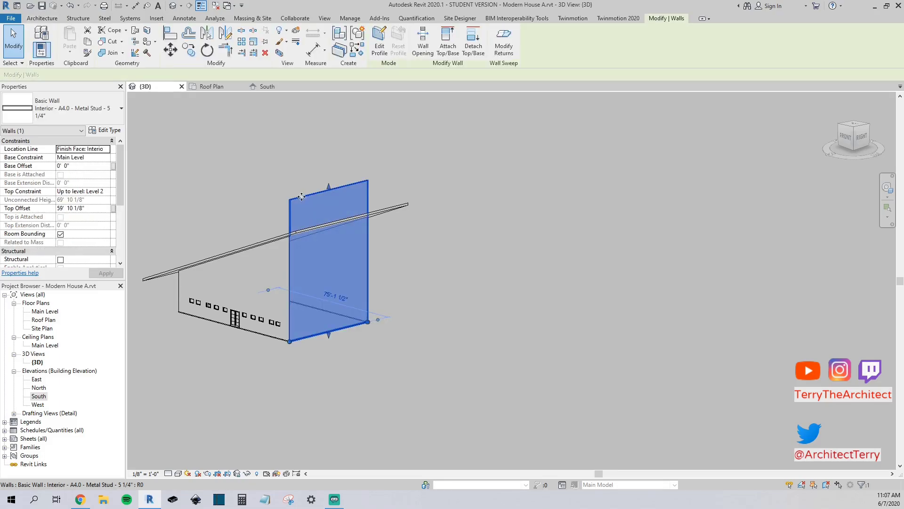
left_click(450, 45)
left_click(381, 210)
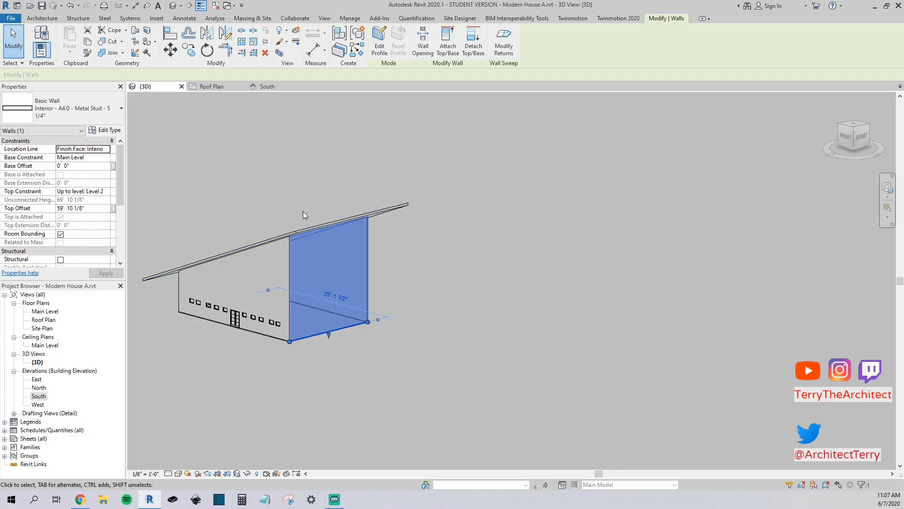
- Edit the roof's footprint so the edge at its high end also defines a slope, finish the sketch, and inspect the gable roof
middle_click_drag(250, 242, 334, 239, "shift")
left_click(333, 238)
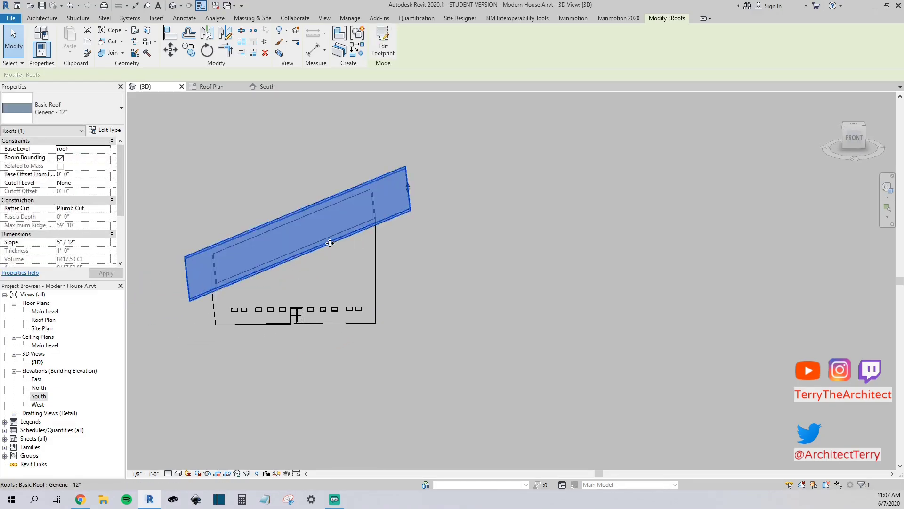
left_click(383, 44)
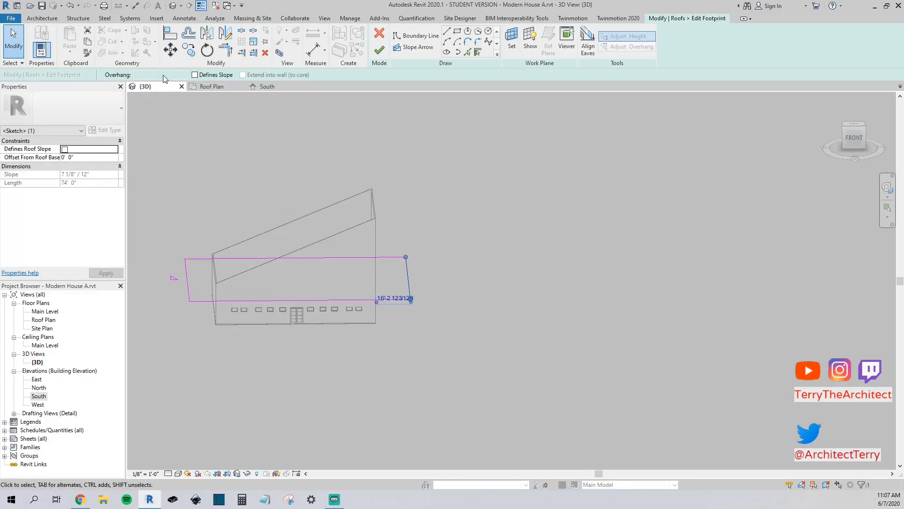
left_click(379, 50)
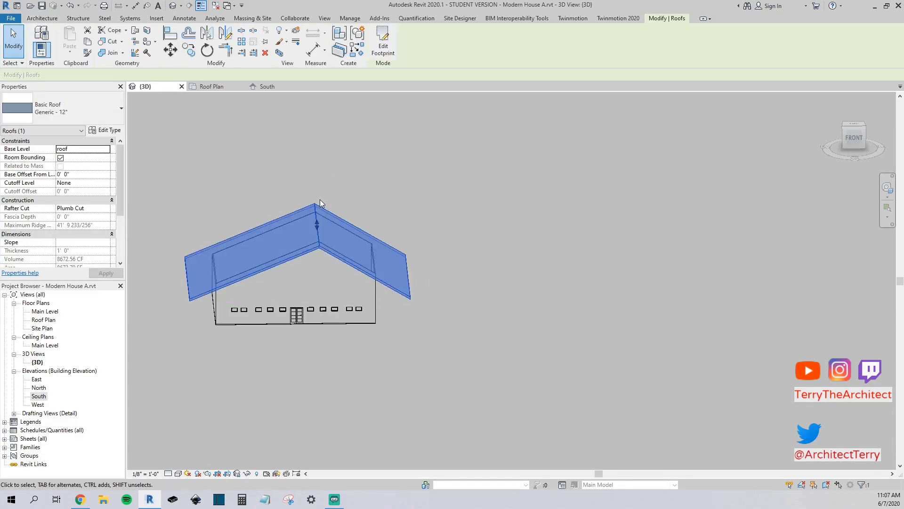
left_click(321, 200)
middle_click_drag(275, 245, 337, 210, "shift")
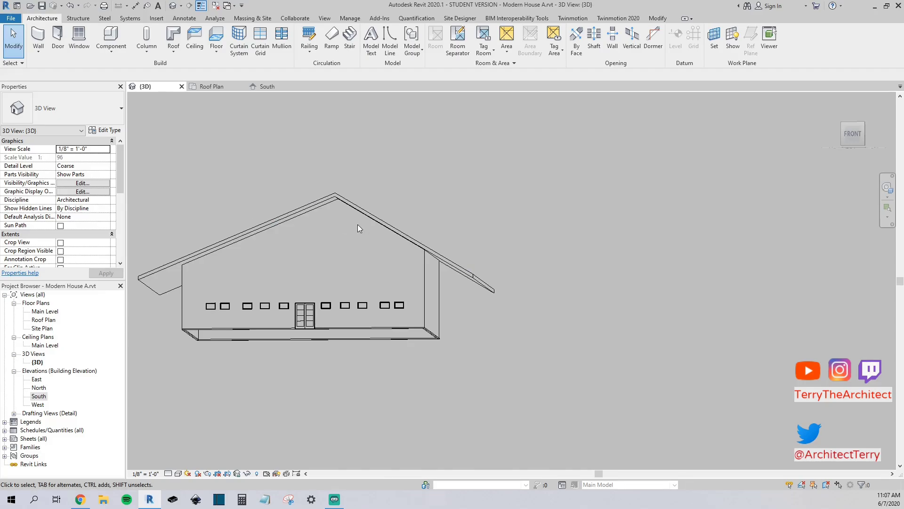
middle_click_drag(353, 231, 477, 254, "shift")
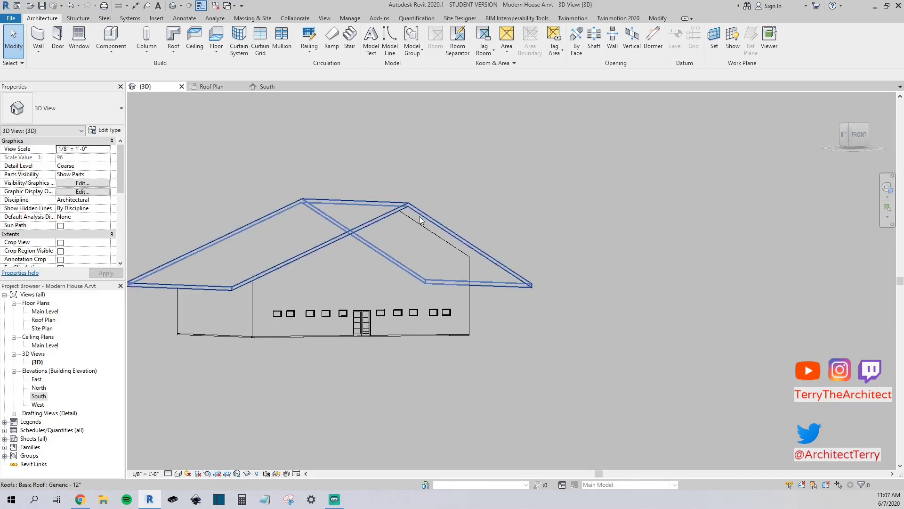
middle_click_drag(372, 220, 381, 251, "shift")
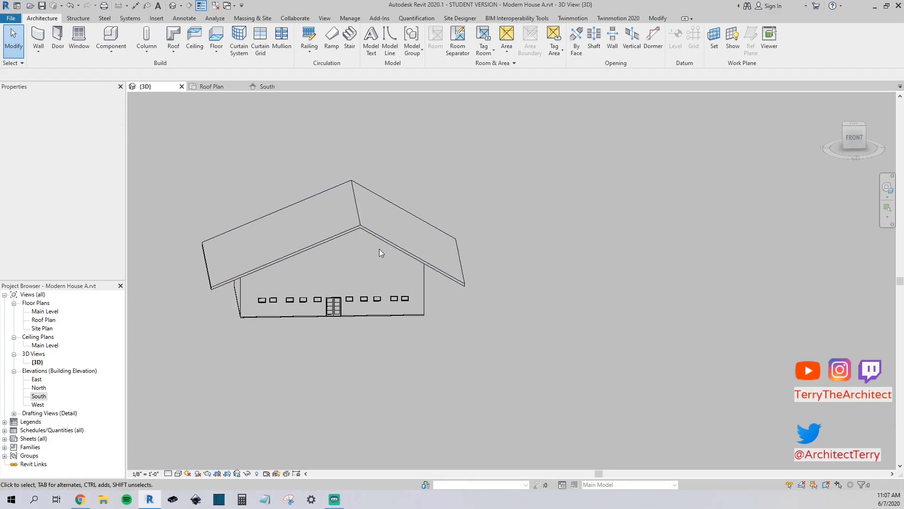
- Open the South elevation and examine where the roof's eave meets the roof level
left_click(380, 261)
left_click(266, 85)
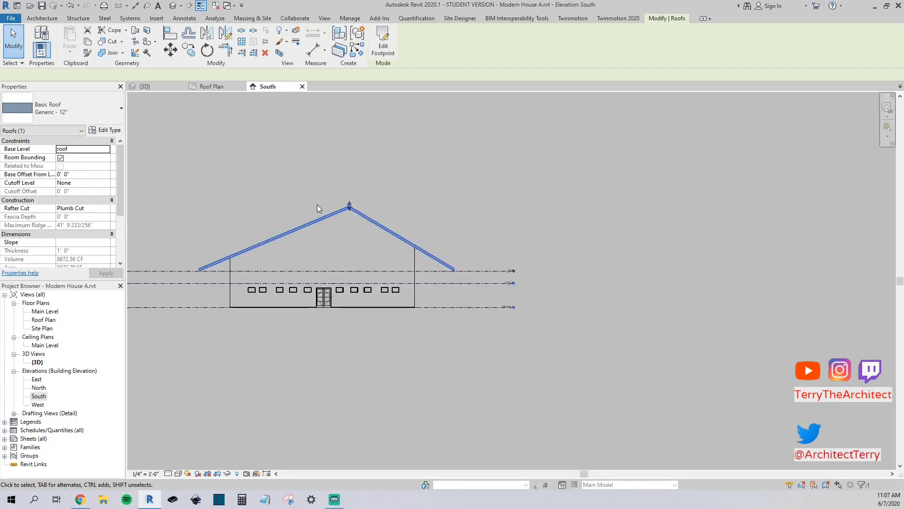
left_click(237, 189)
scroll(621, 311, "up", 3)
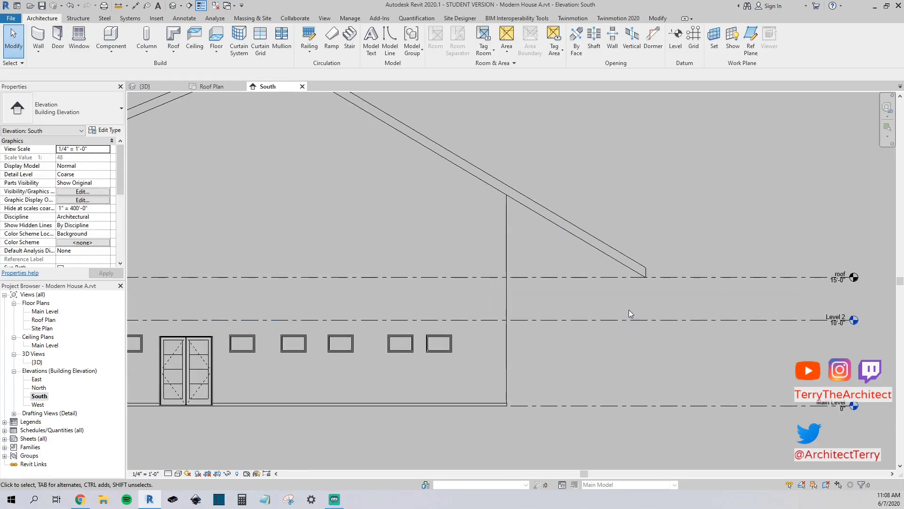
scroll(518, 296, "up", 2)
scroll(594, 292, "down", 3)
scroll(659, 281, "up", 4)
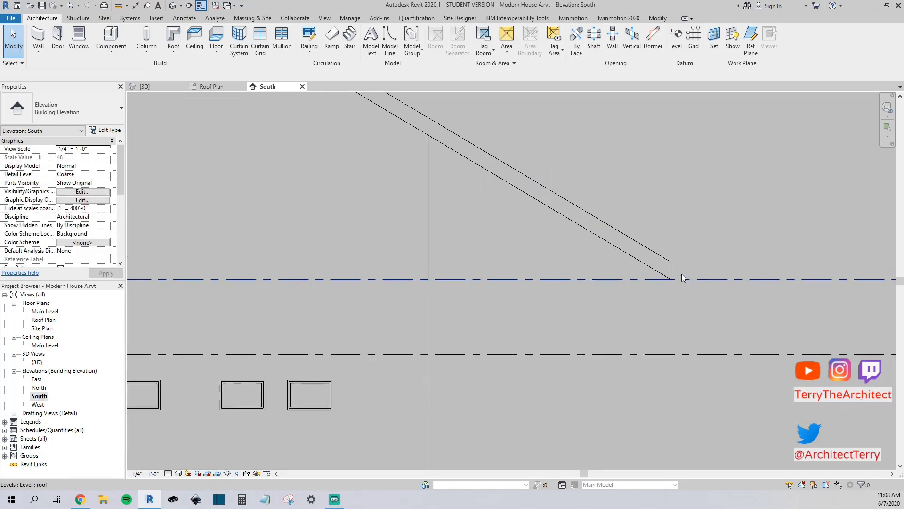
scroll(678, 274, "up", 1)
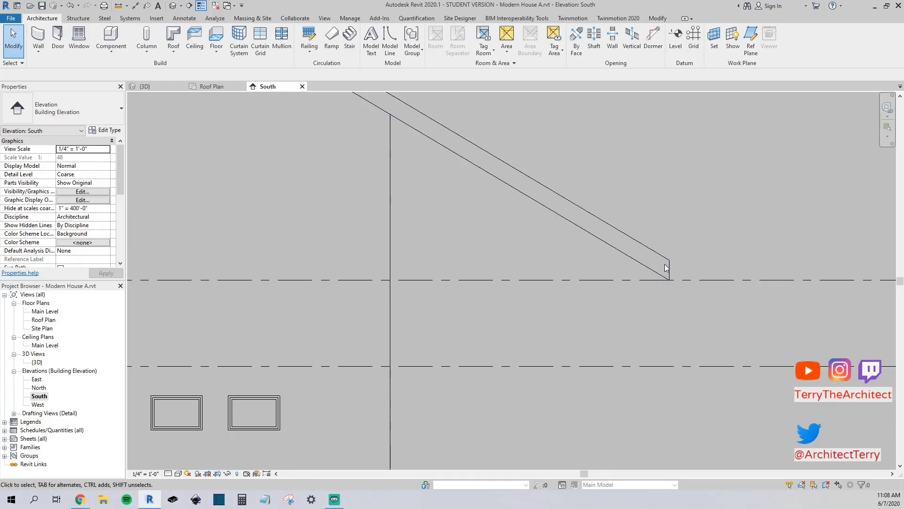
scroll(669, 275, "up", 3)
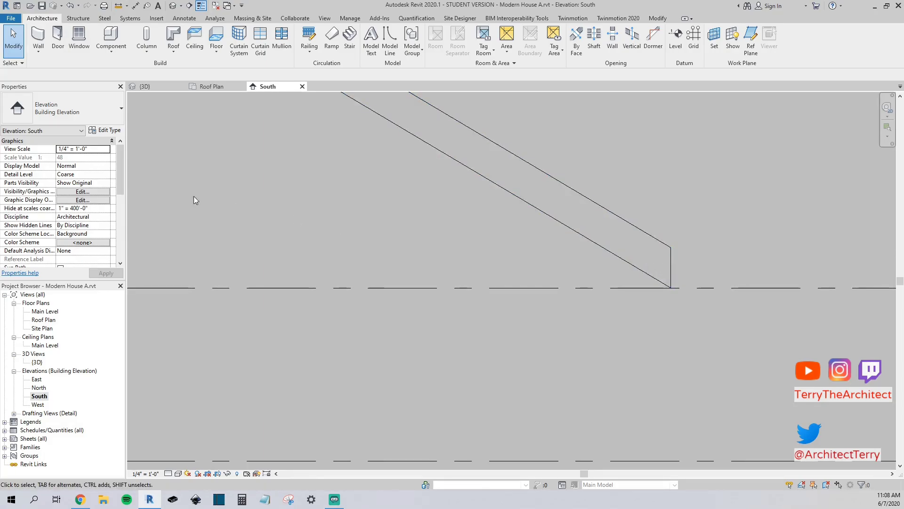
- Change the roof's type to Wood Rafter 6" - Asphalt Shingle - Insulated
scroll(527, 227, "down", 2)
left_click(550, 227)
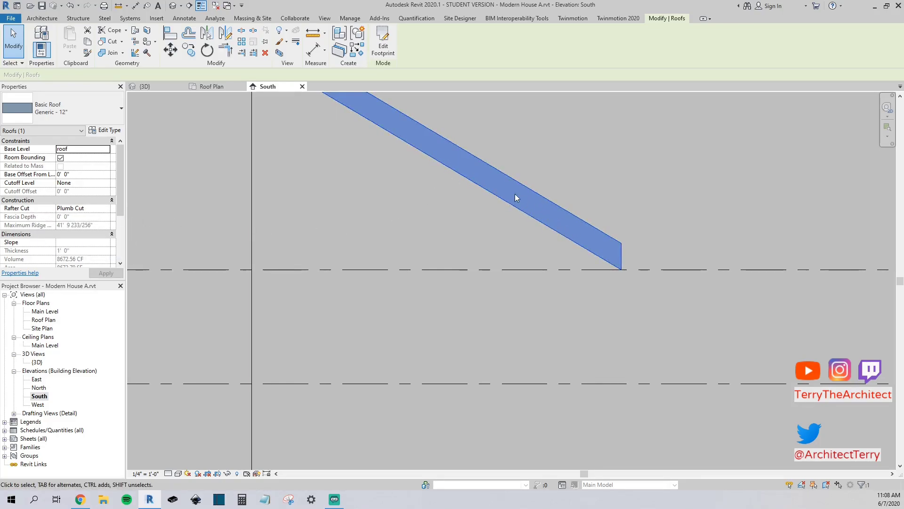
left_click(64, 107)
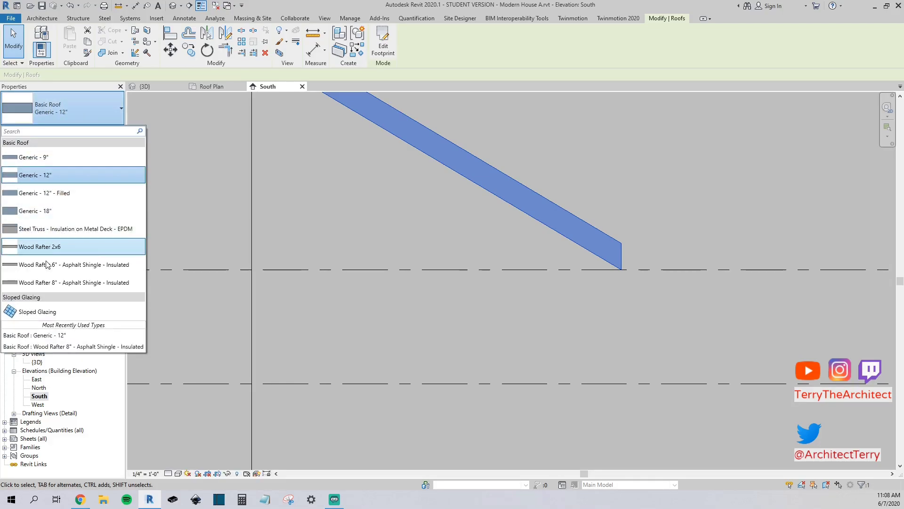
left_click(58, 267)
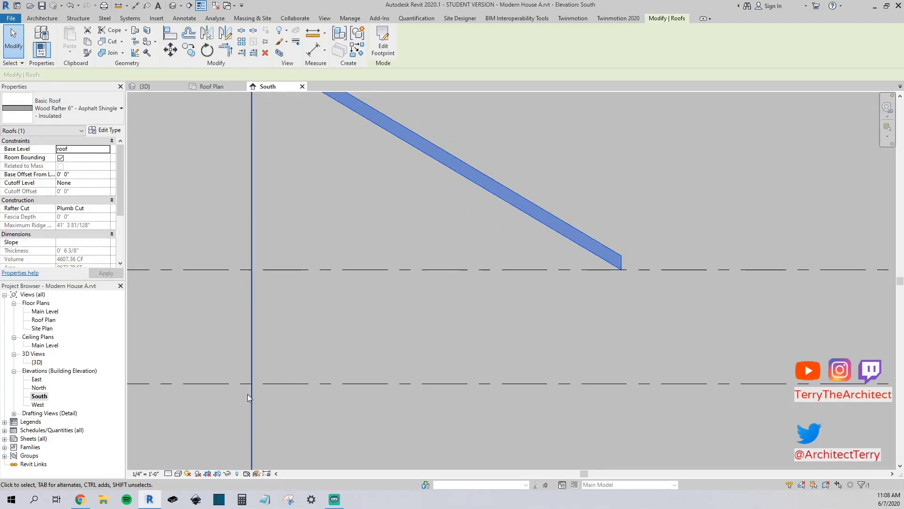
- Set the South elevation's detail level to Fine and inspect the roof's profile at the eave
left_click(168, 473)
left_click(184, 466)
left_click(481, 302)
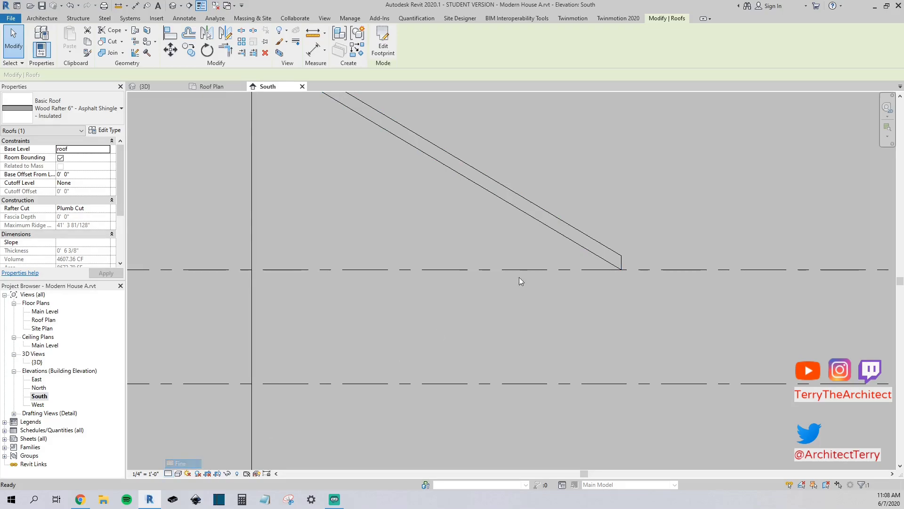
scroll(577, 202, "up", 2)
left_click(549, 246)
scroll(548, 246, "up", 2)
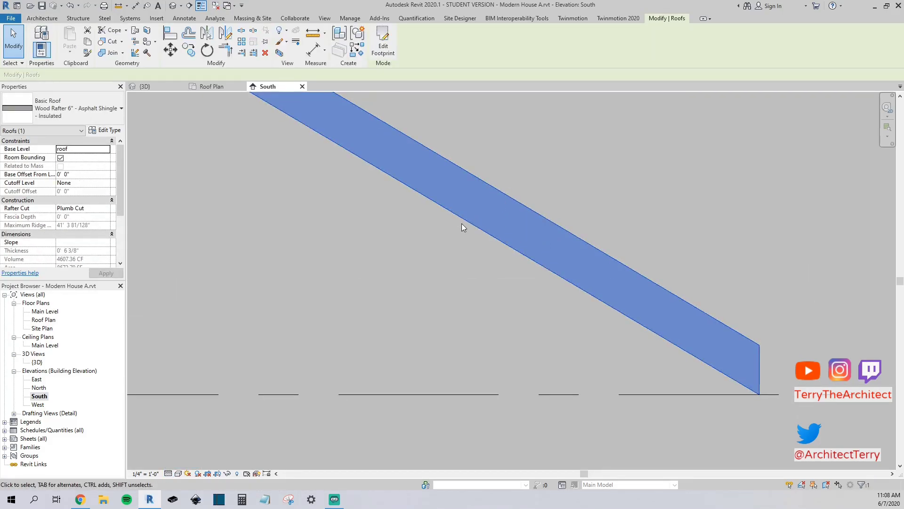
scroll(461, 225, "down", 4)
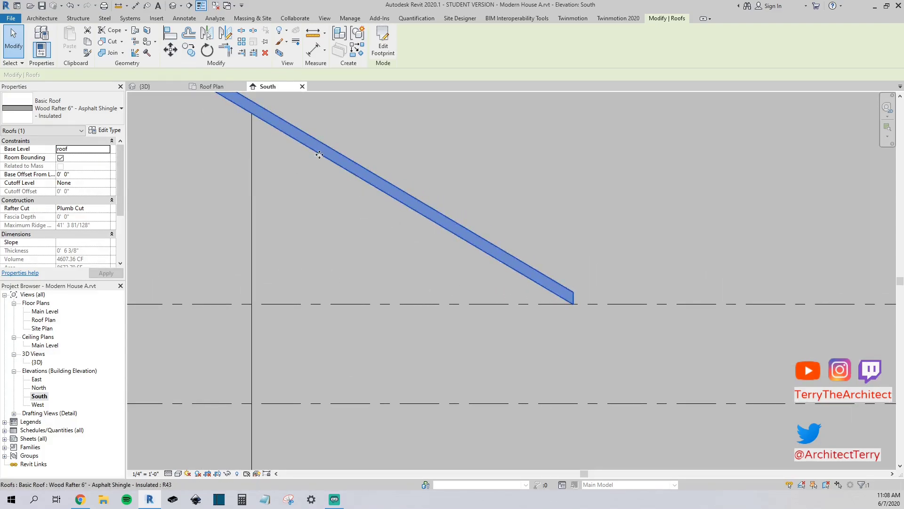
left_click(453, 172)
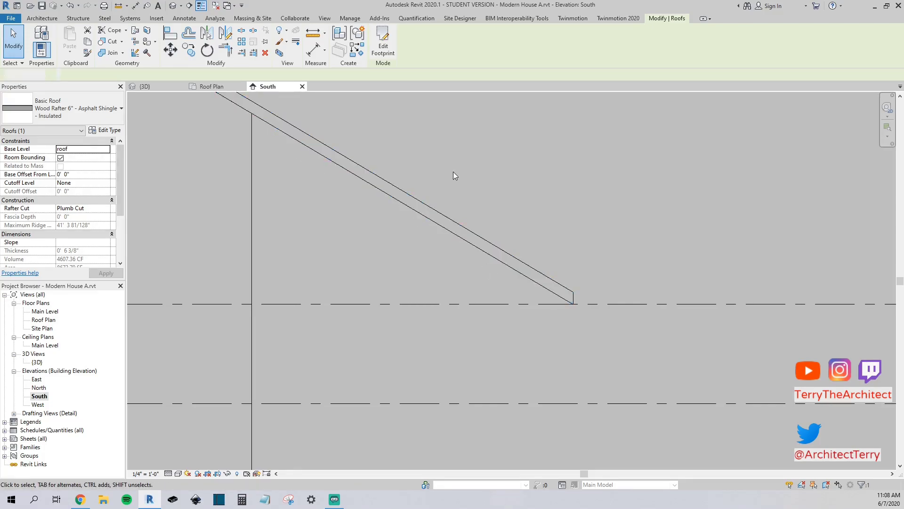
- Set the roof's rafter cut to Two Cut - Plumb and apply it
left_click(440, 209)
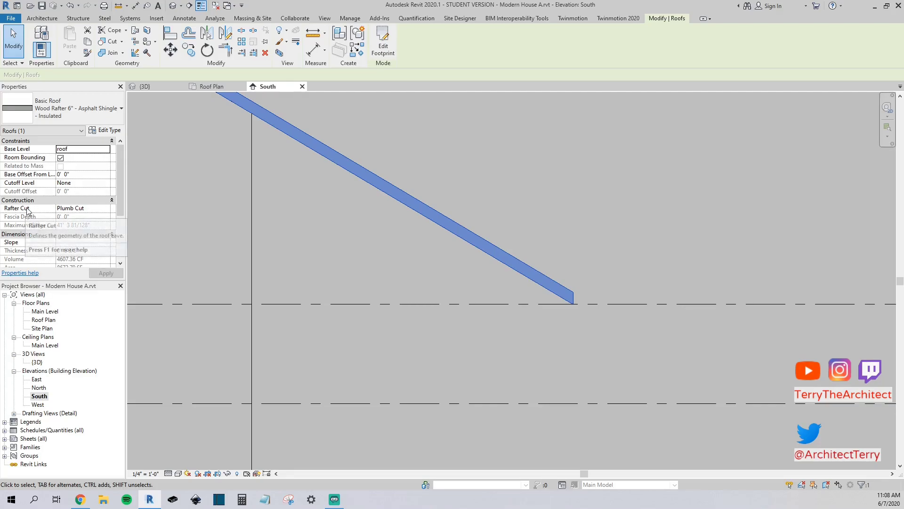
scroll(572, 304, "up", 3)
scroll(573, 288, "up", 3)
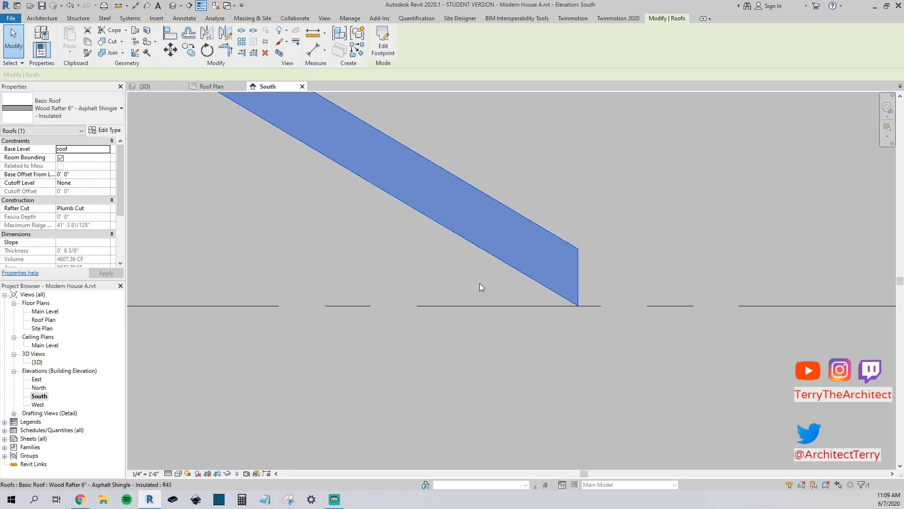
left_click(107, 210)
left_click(106, 210)
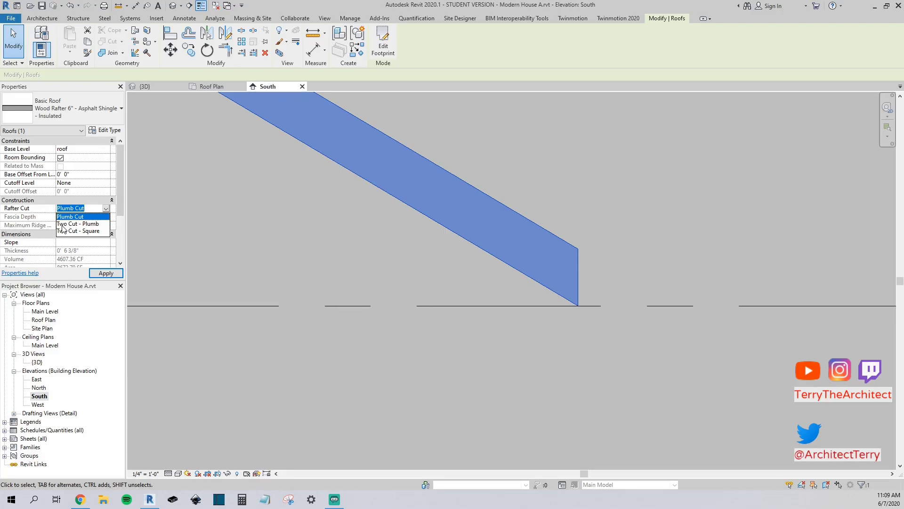
left_click(64, 224)
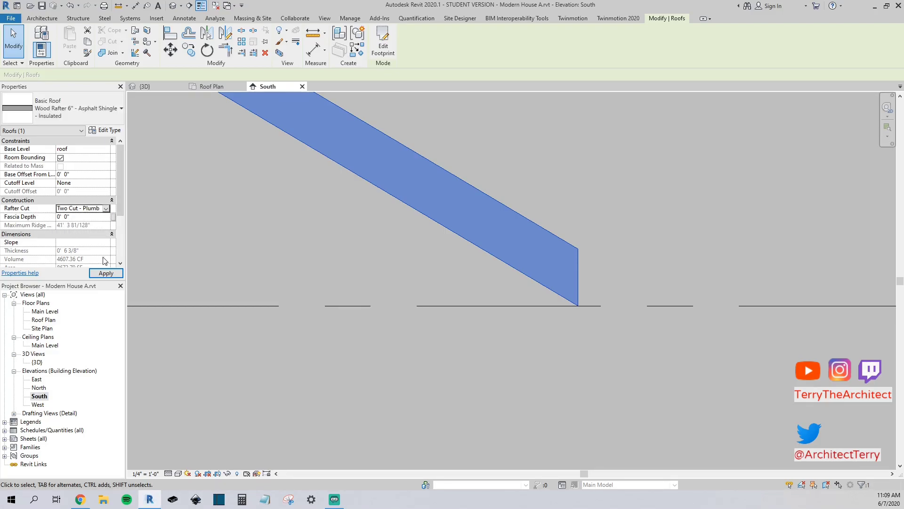
left_click(106, 273)
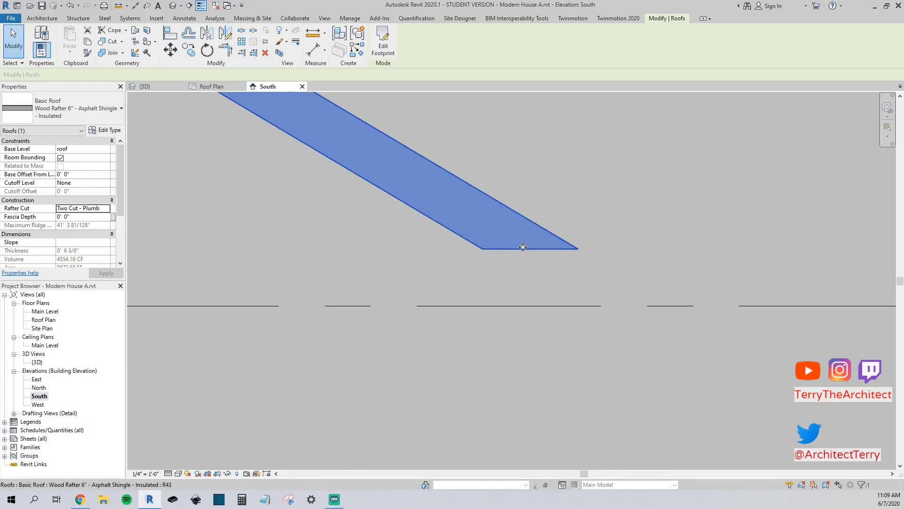
left_click(527, 179)
- Set the roof's fascia depth to 6", apply it, and inspect the cut at the eave
left_click(476, 247)
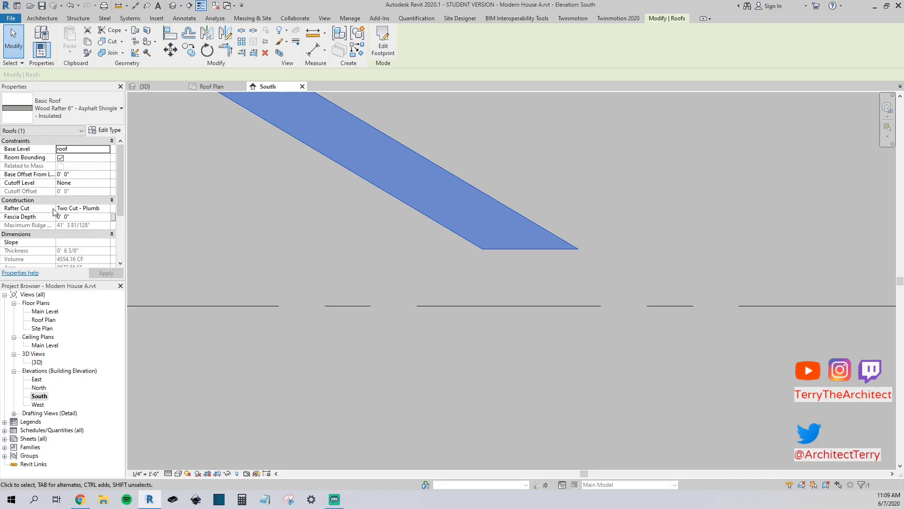
left_click(20, 218)
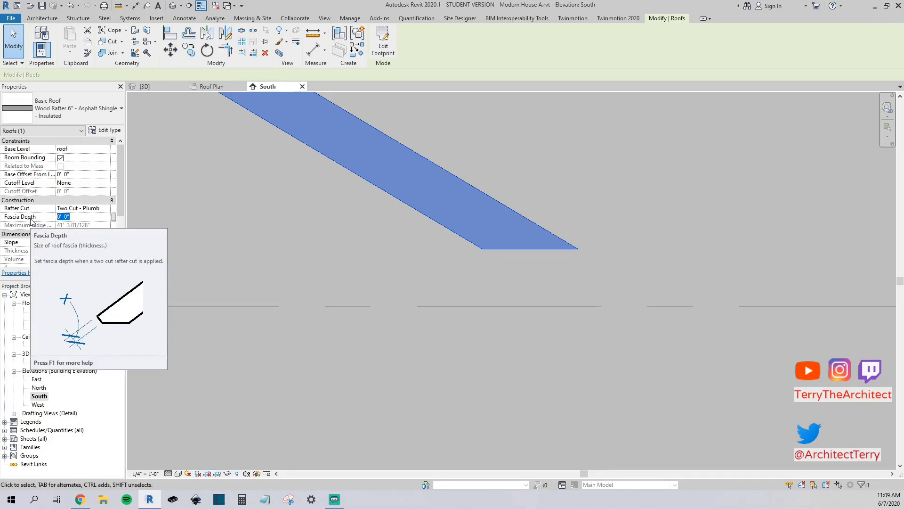
type("6")
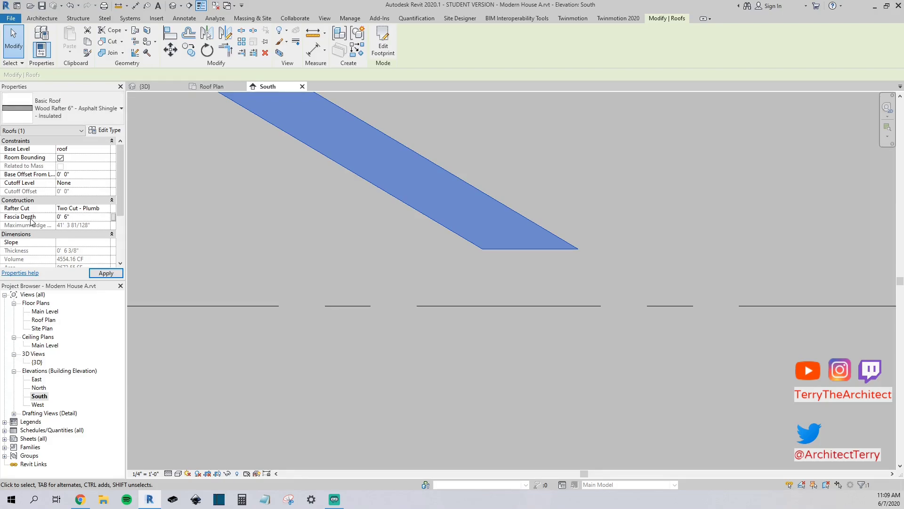
left_click(103, 273)
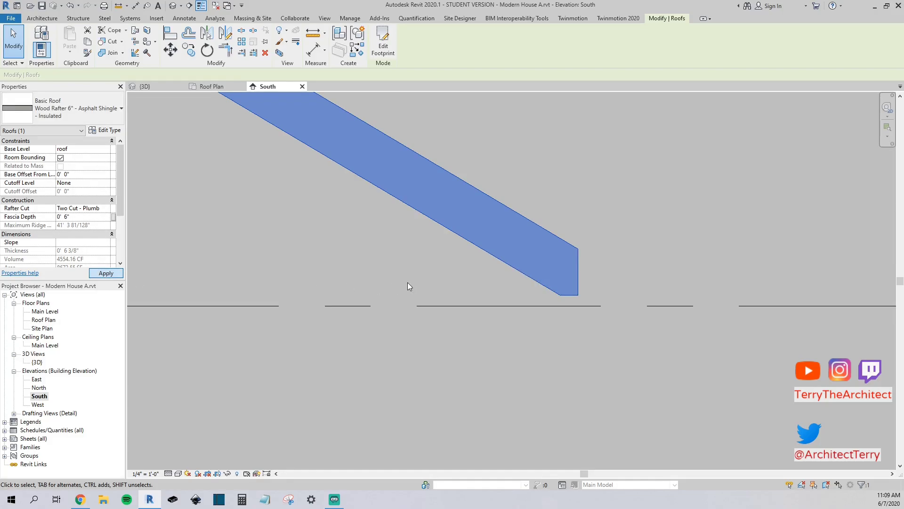
left_click(582, 281)
scroll(580, 279, "up", 2)
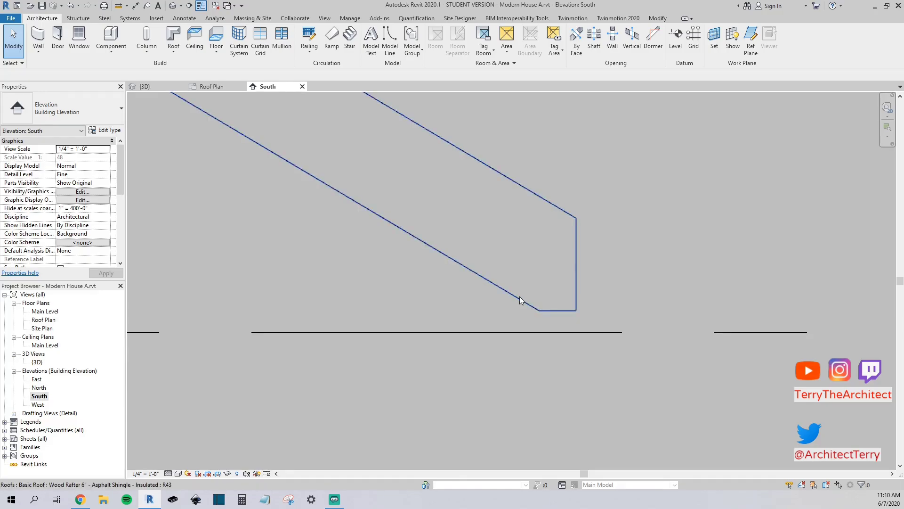
- Set the roof's fascia depth to 4", apply it, and inspect the eave
left_click(576, 278)
left_click(68, 217)
key("BackSpace")
type("4")
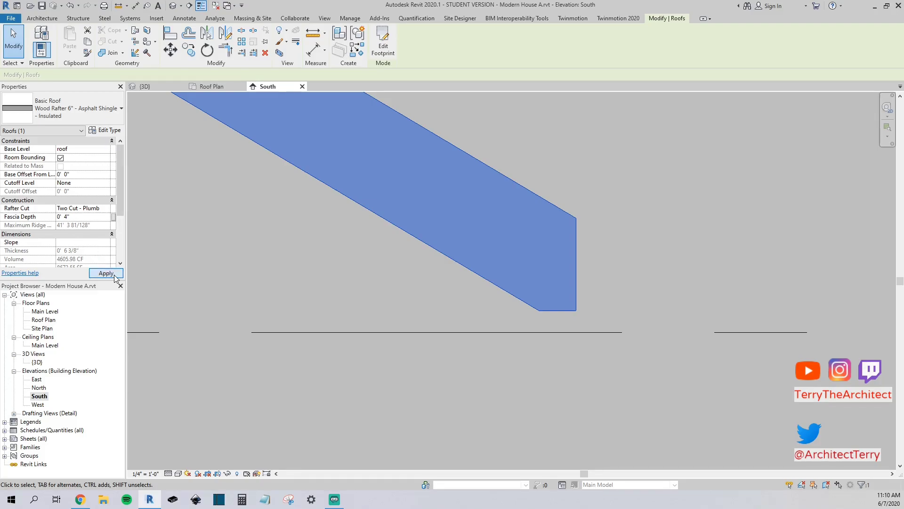
left_click(114, 276)
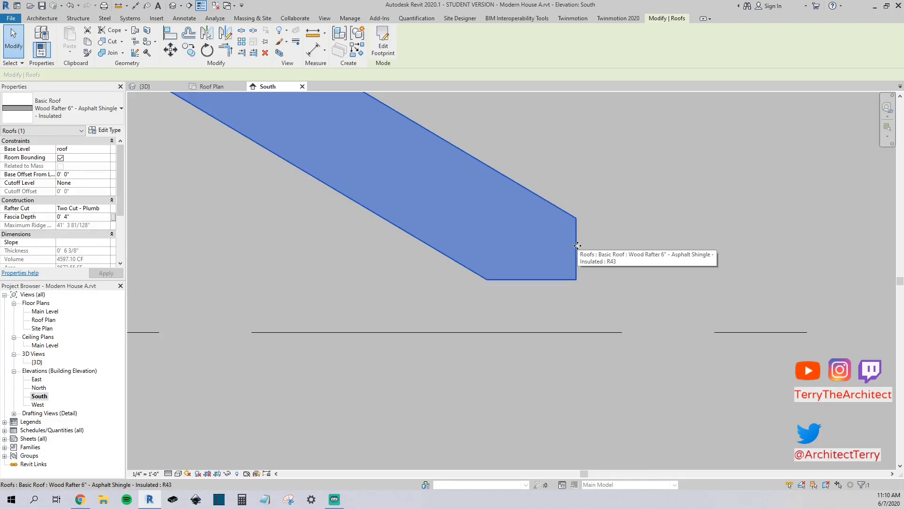
left_click(339, 253)
scroll(460, 317, "down", 5)
scroll(476, 310, "up", 5)
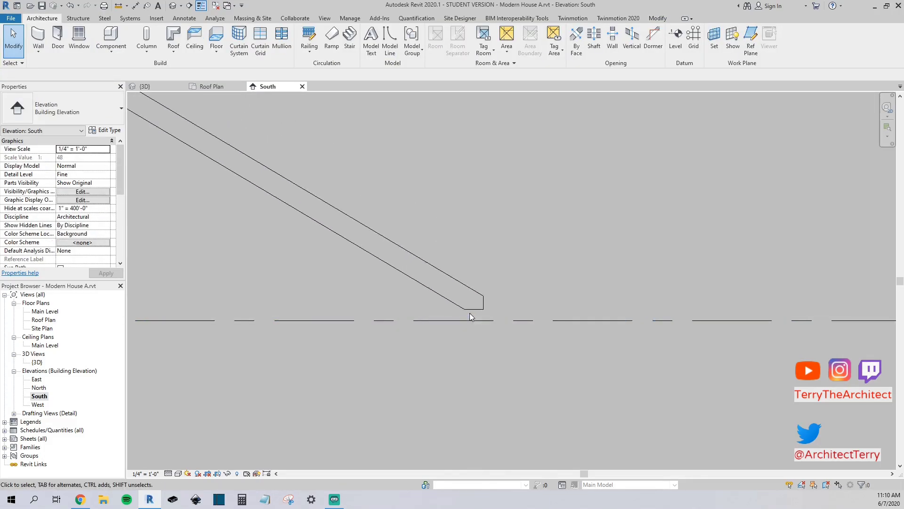
- Examine the roof's instance properties and its type's layer assembly, leaving the layers as they are
scroll(431, 267, "down", 2)
left_click_drag(120, 167, 112, 212)
scroll(309, 253, "down", 2)
left_click(323, 235)
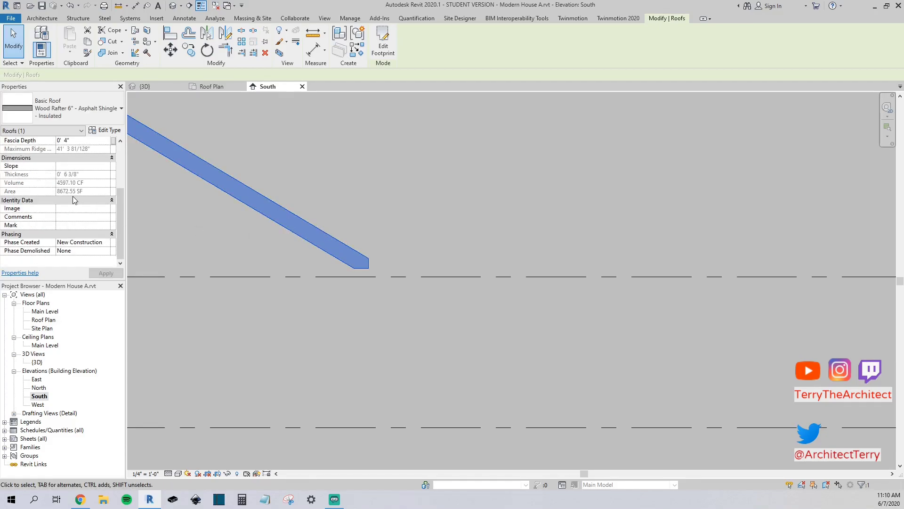
scroll(74, 200, "up", 3)
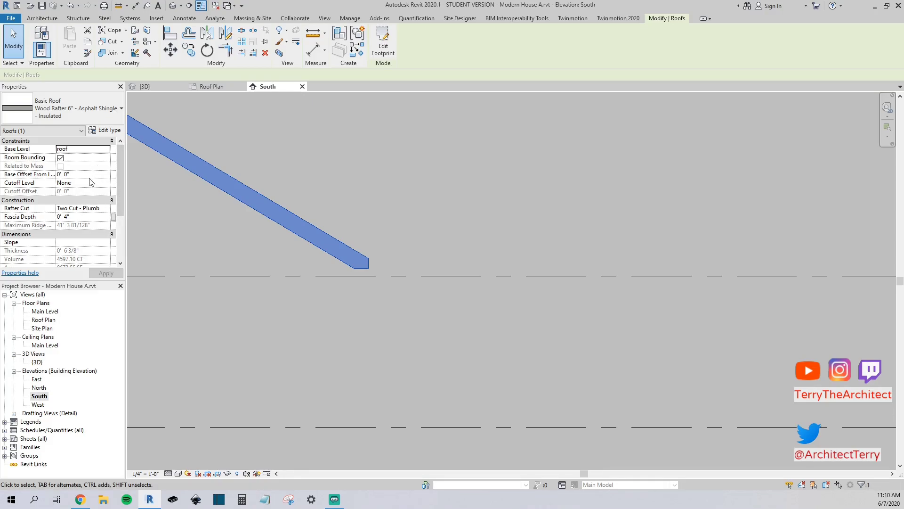
left_click(104, 130)
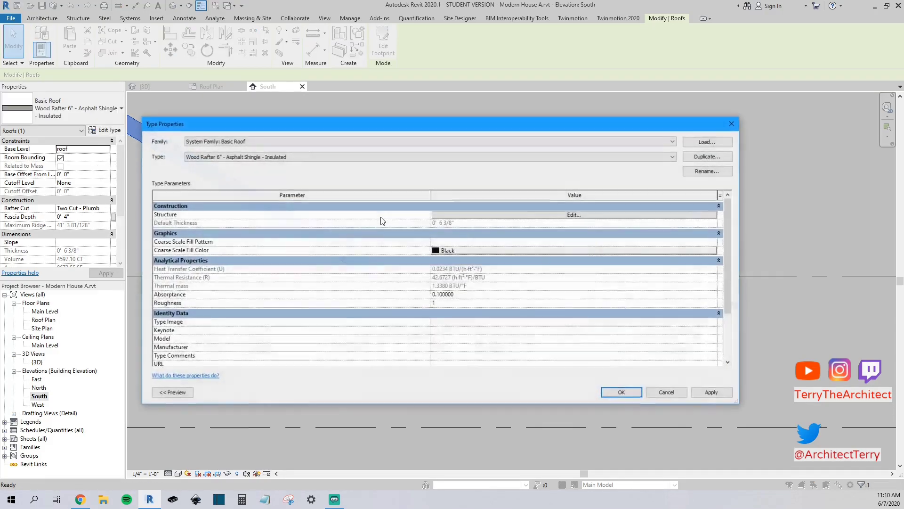
left_click(517, 215)
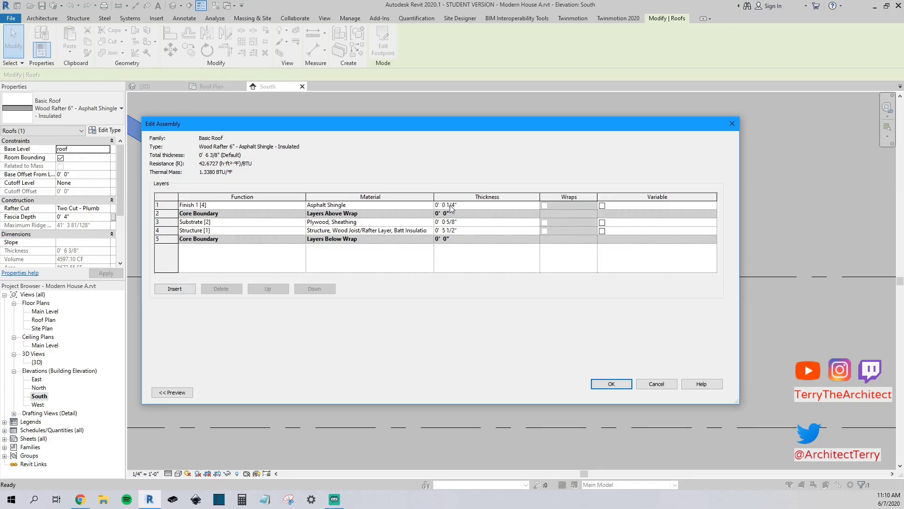
left_click(609, 382)
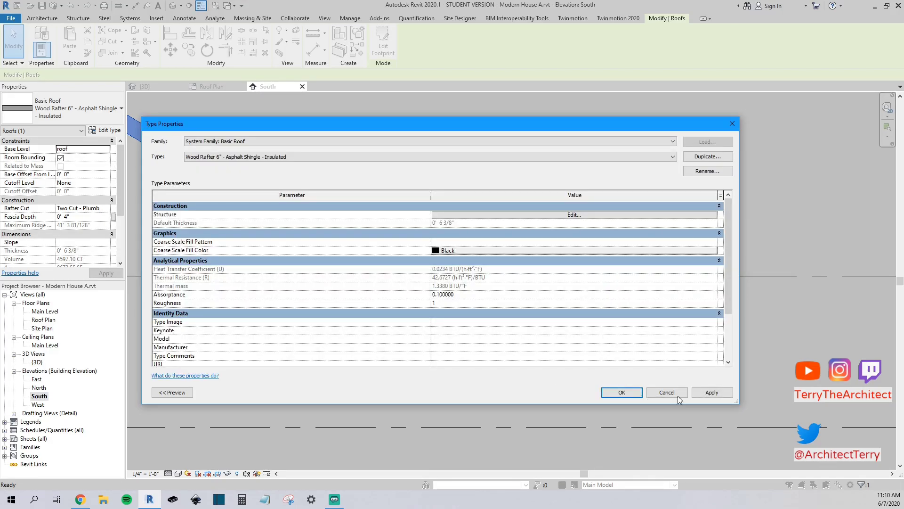
left_click(732, 124)
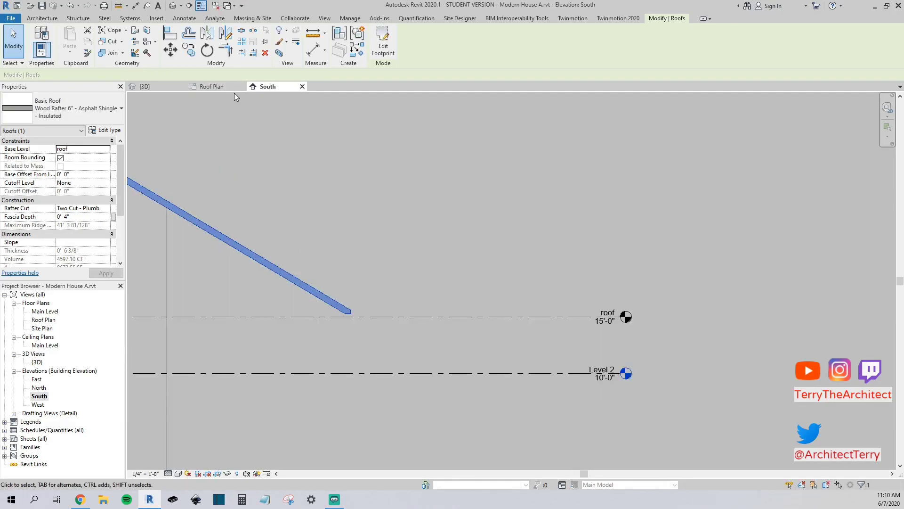
- In the Roof Plan, draw a horizontal building section from near the house's middle to beyond its east wall
left_click(221, 86)
left_click(324, 17)
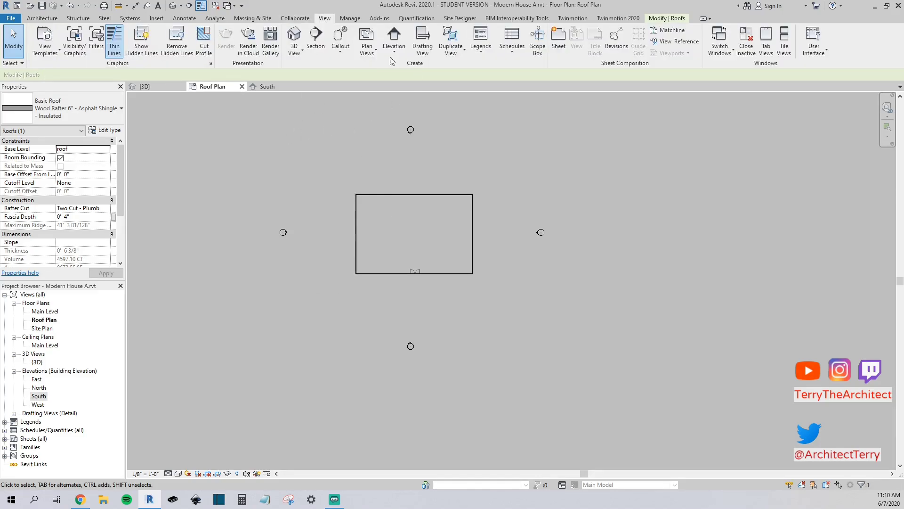
left_click(316, 38)
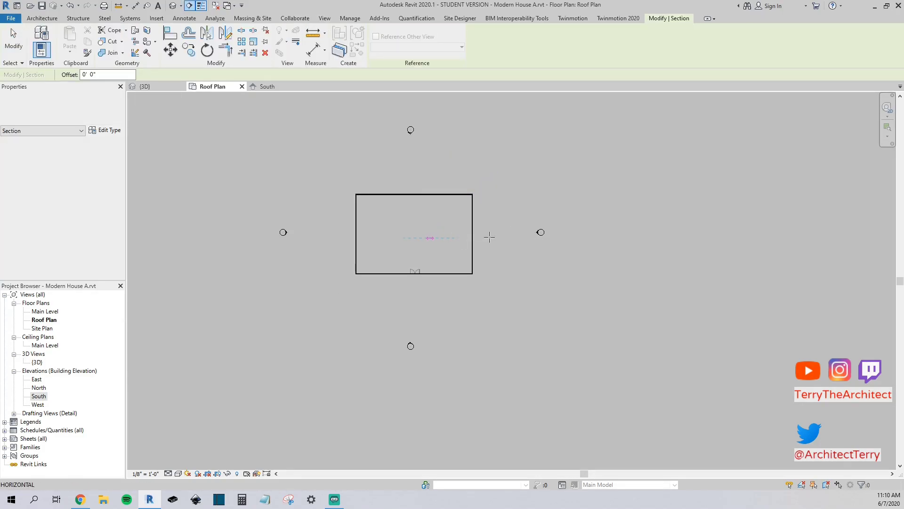
left_click(425, 237)
left_click(503, 237)
key("Escape")
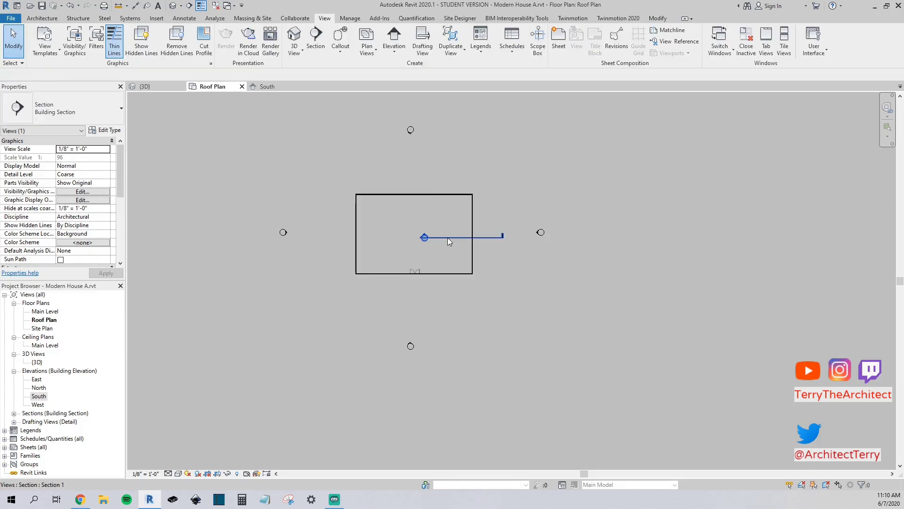
- Open the new section's view, set its detail level to Fine, and inspect the roof's layers up close
right_click(448, 238)
left_click(481, 295)
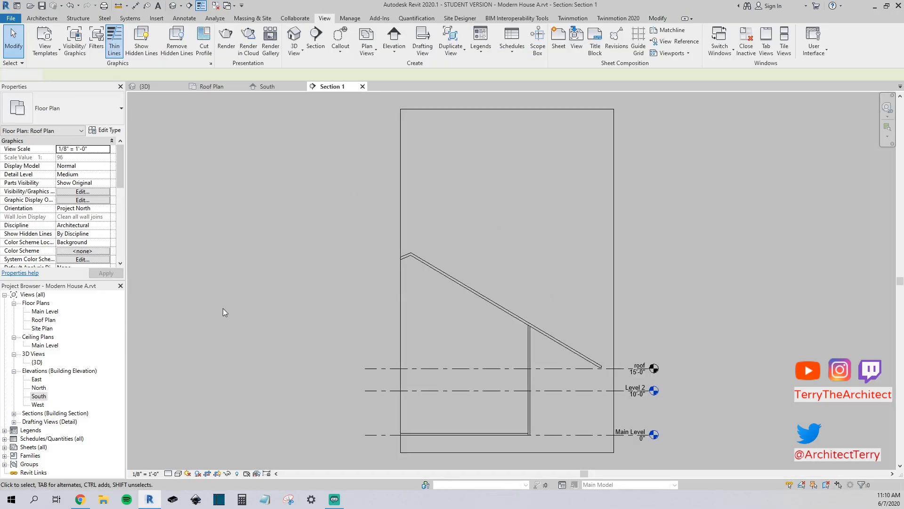
scroll(553, 365, "up", 3)
scroll(527, 357, "down", 2)
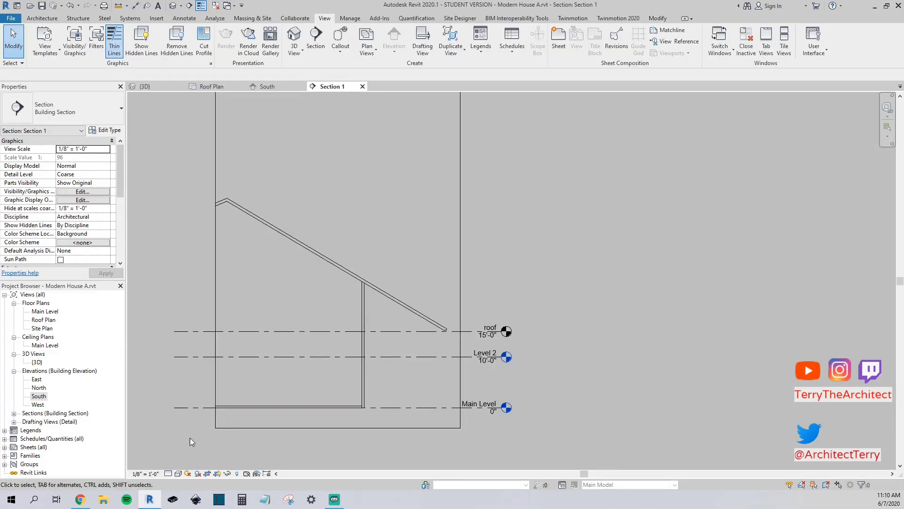
left_click(167, 474)
left_click(181, 467)
scroll(411, 296, "up", 5)
scroll(387, 317, "up", 3)
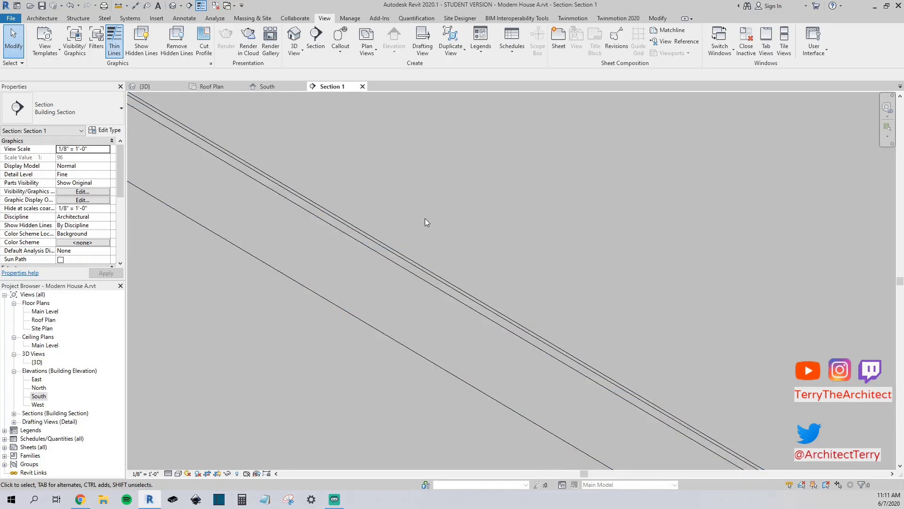
- Edit the roof type's layer assembly with the preview shown, setting the structure layer's thickness to 7 1/4"
left_click(380, 252)
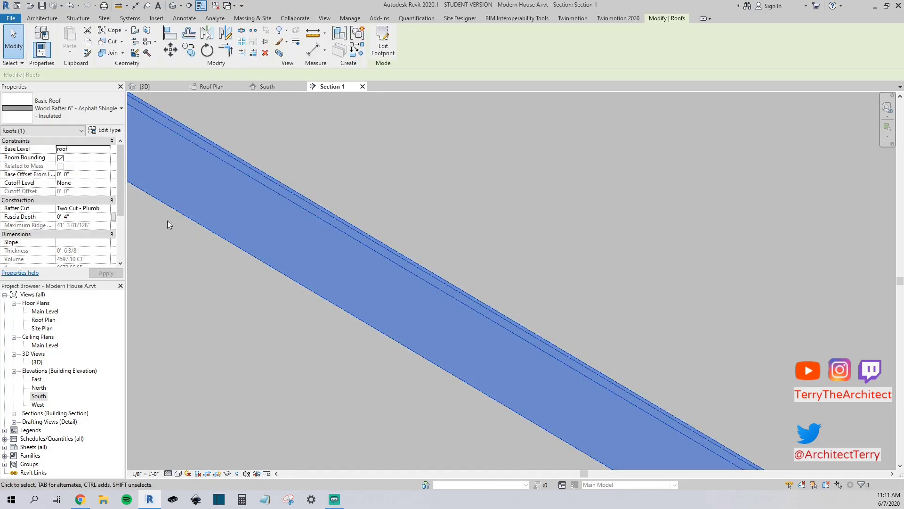
left_click(106, 131)
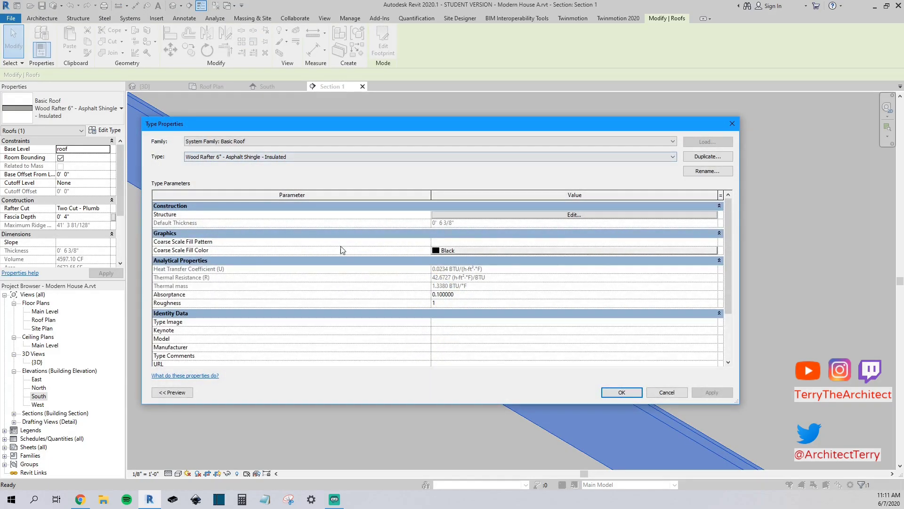
left_click(481, 216)
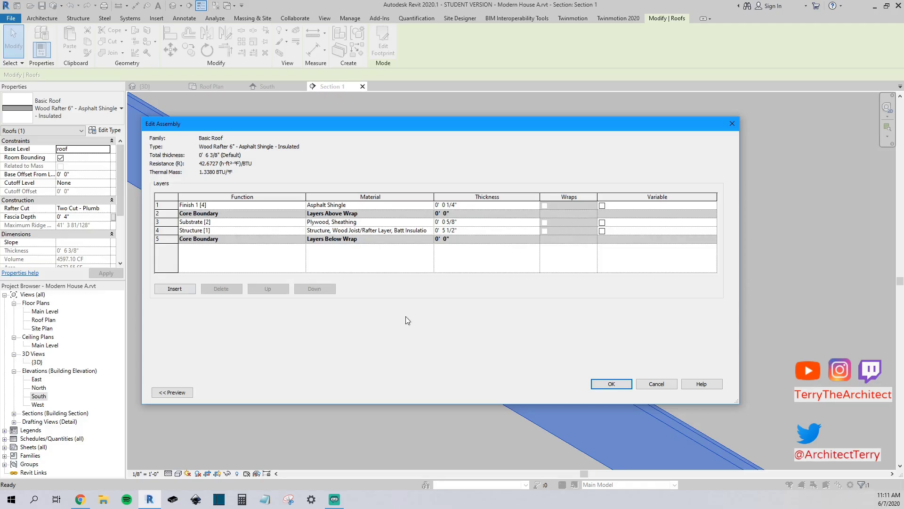
left_click(181, 393)
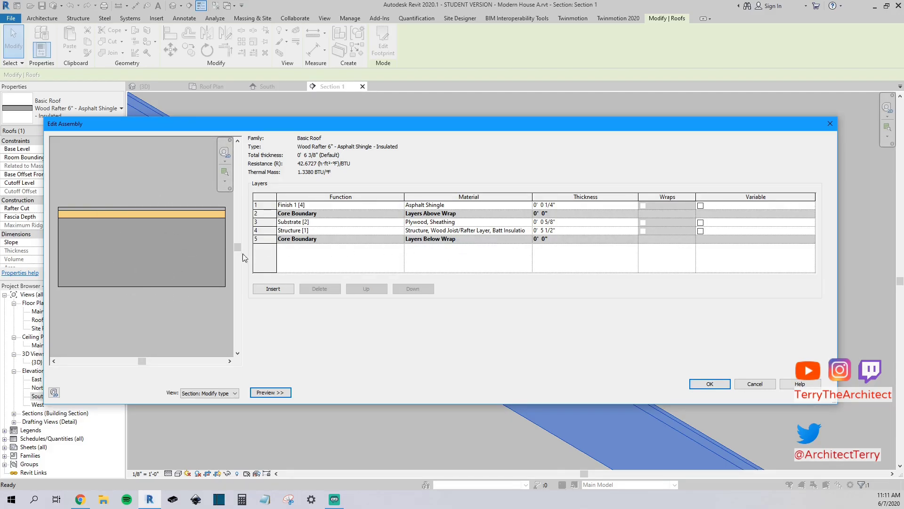
left_click(714, 385)
left_click_drag(554, 229, 544, 232)
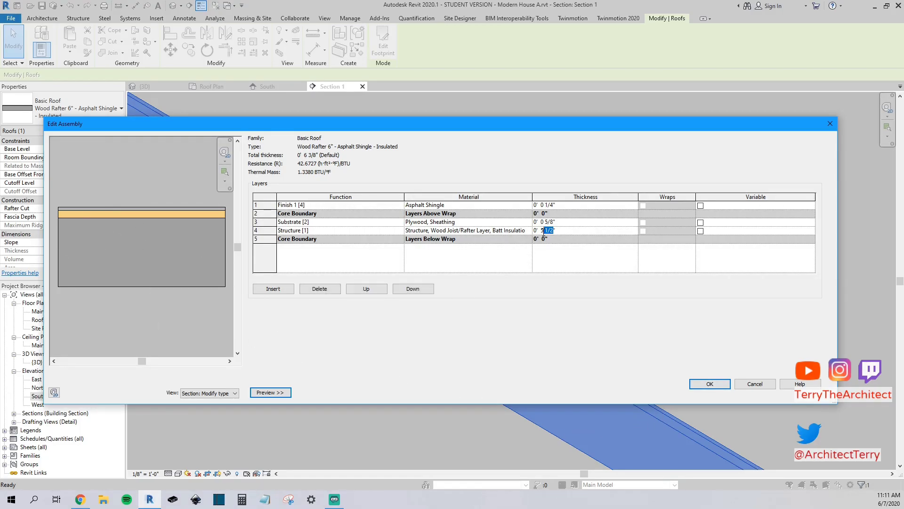
type("7")
key("Tab")
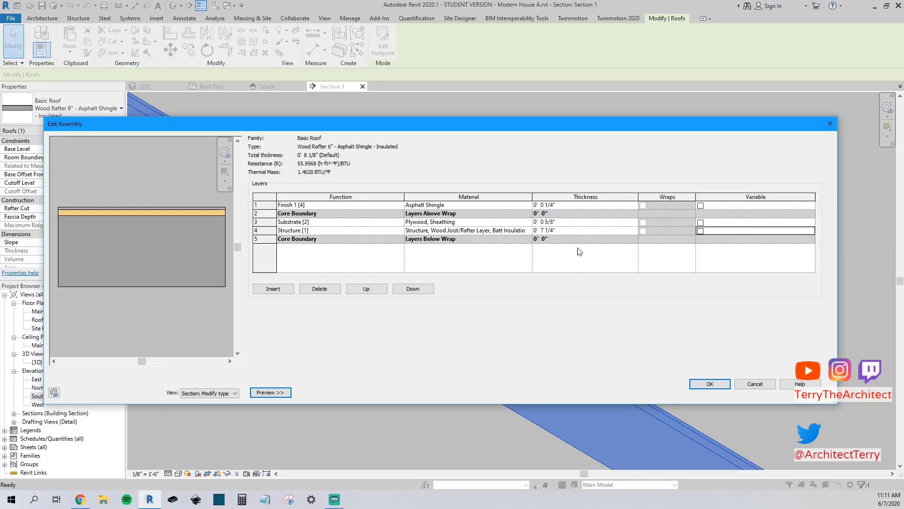
left_click(710, 384)
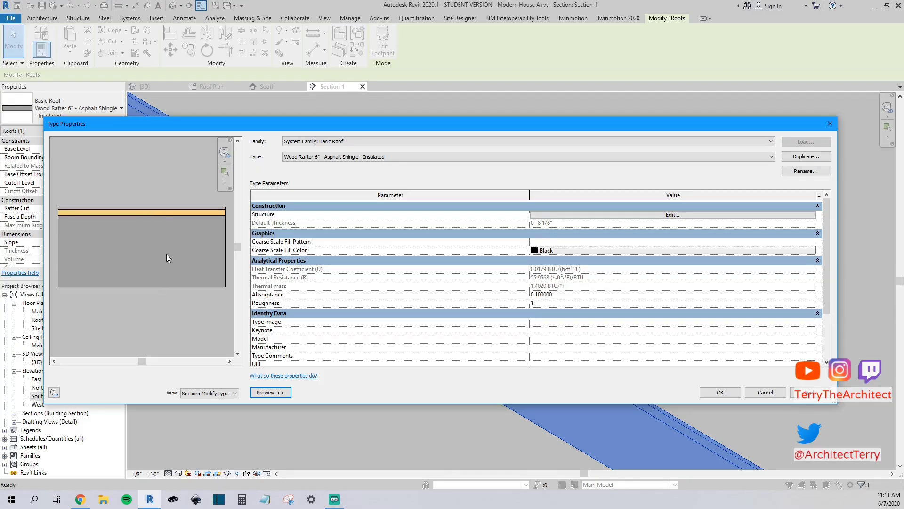
- Reopen the roof's layer assembly and set the plywood sheathing substrate's thickness to 4"
left_click(672, 215)
left_click(554, 222)
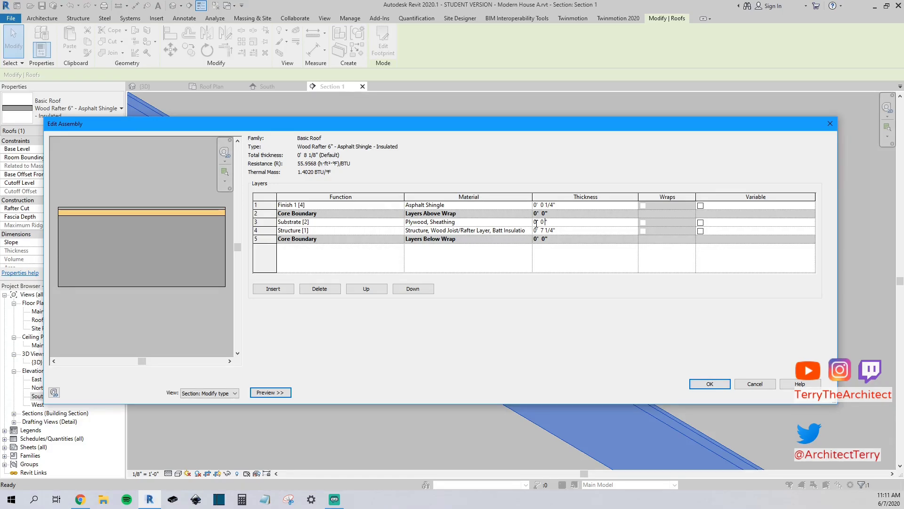
type("1")
key("Tab")
left_click(544, 222)
type("4")
key("Tab")
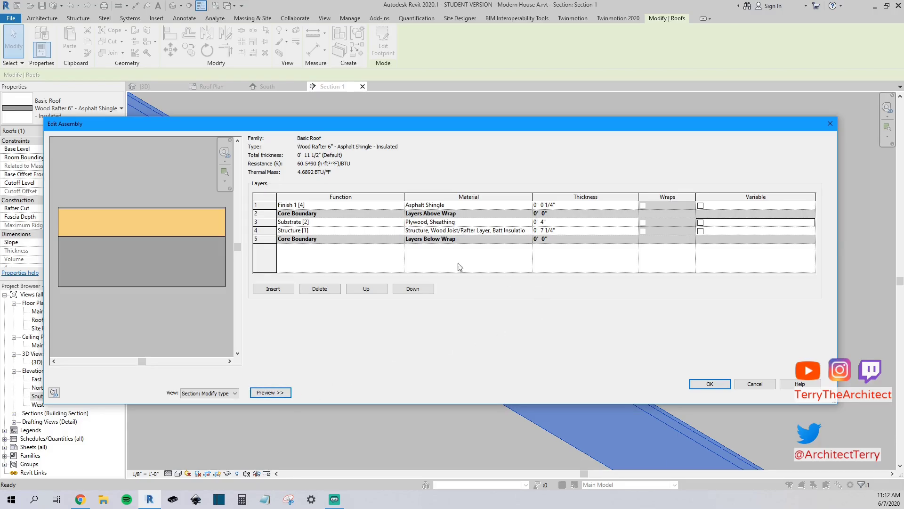
- Set the plywood sheathing substrate's thickness back to 5/8" and accept the assembly
left_click(547, 222)
key("Return")
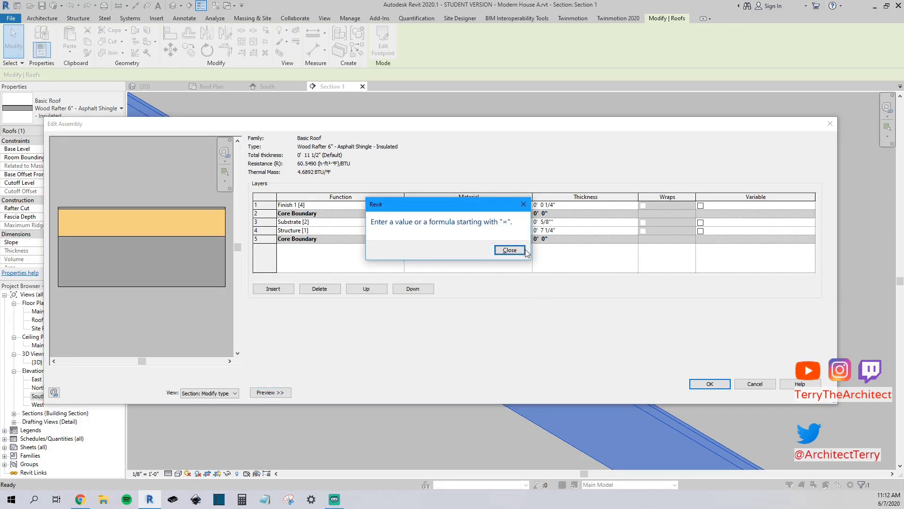
left_click(525, 251)
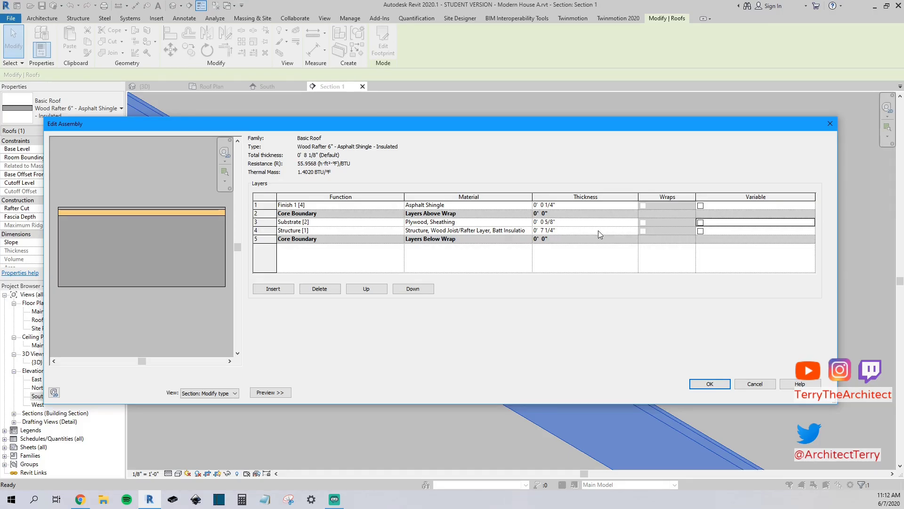
left_click(709, 384)
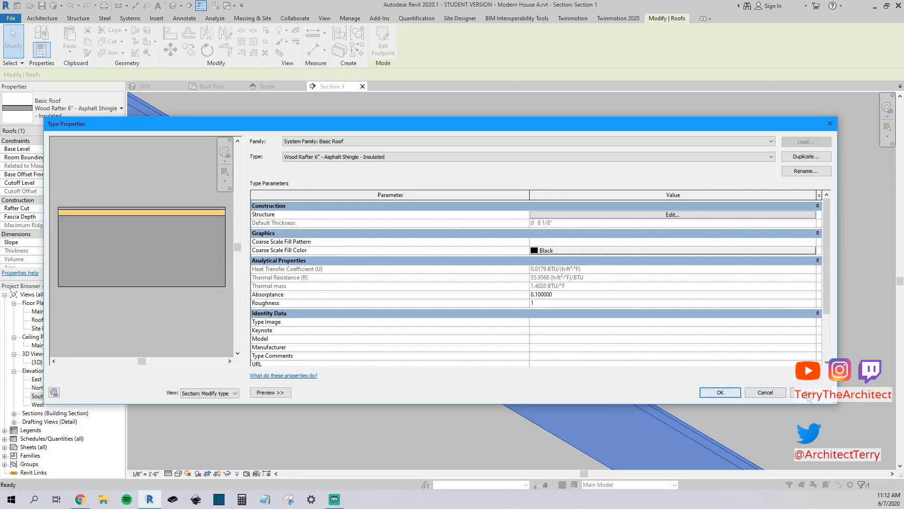
- Accept the roof type's properties and inspect the thicker roof around its eave in the section
left_click(714, 390)
scroll(351, 302, "down", 3)
middle_click_drag(485, 391, 360, 228)
scroll(358, 228, "down", 2)
scroll(462, 300, "up", 2)
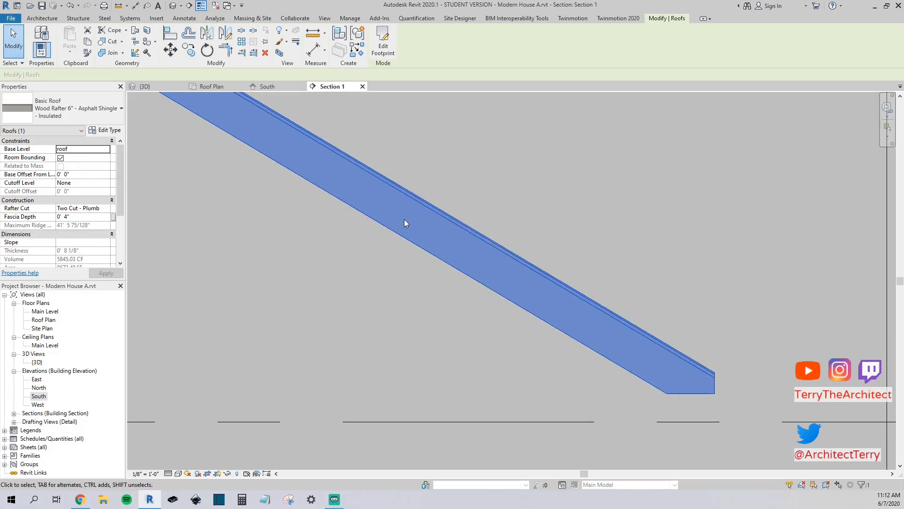
scroll(311, 316, "down", 2)
left_click(185, 216)
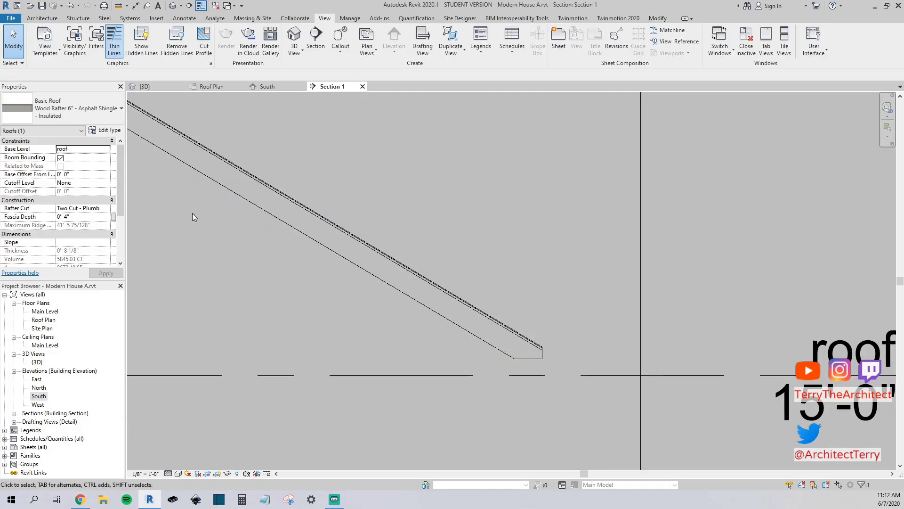
scroll(351, 278, "up", 3)
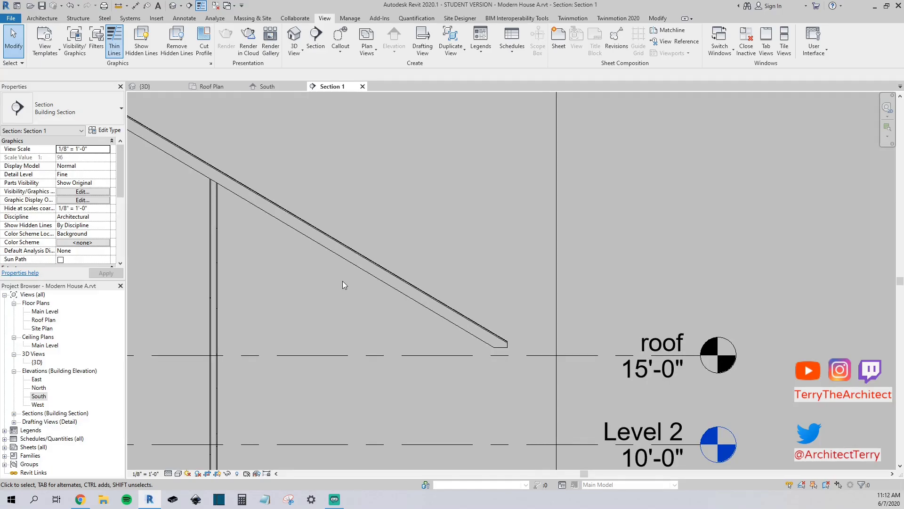
- Widen the section's crop region westward past the roof ridge
scroll(340, 281, "down", 2)
left_click(340, 257)
scroll(276, 295, "up", 2)
scroll(276, 295, "down", 3)
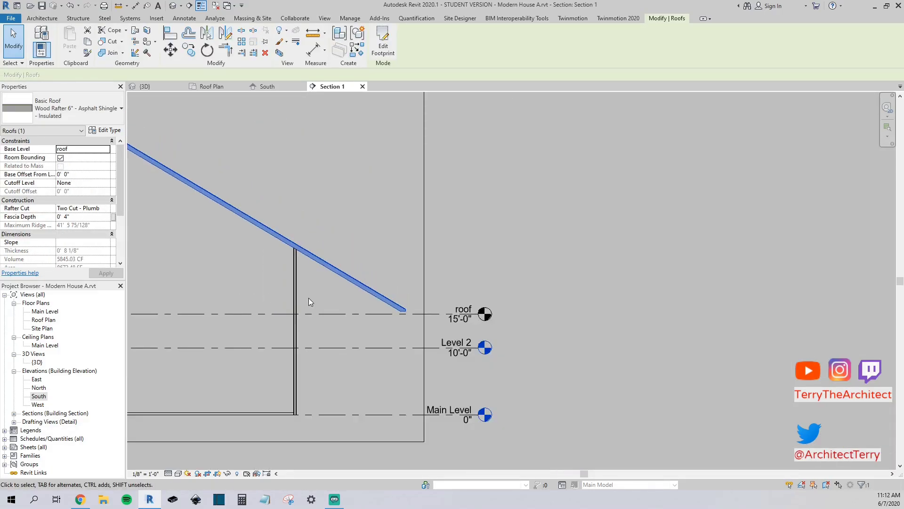
left_click(290, 267)
left_click_drag(289, 182, 141, 208)
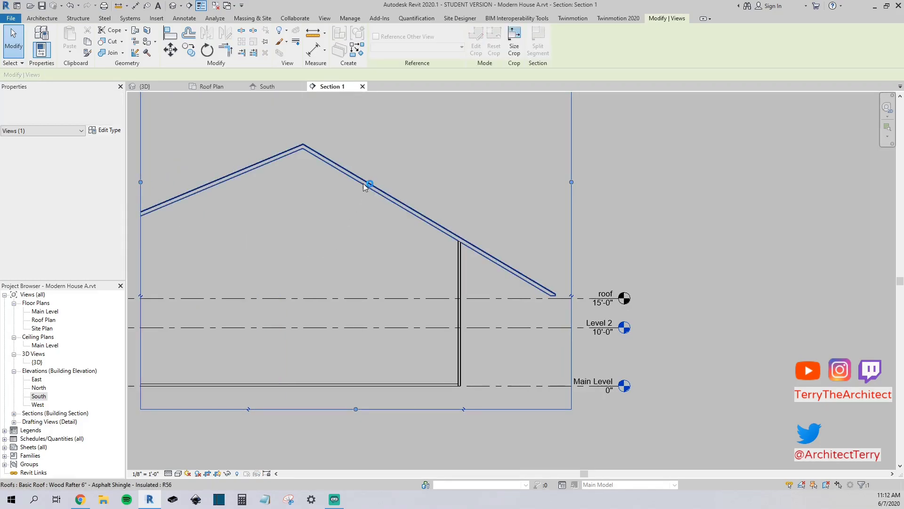
- In the 3D view, edit the roof's footprint so no edge defines a slope, finish it, and inspect the flat roof
left_click(363, 185)
left_click(171, 87)
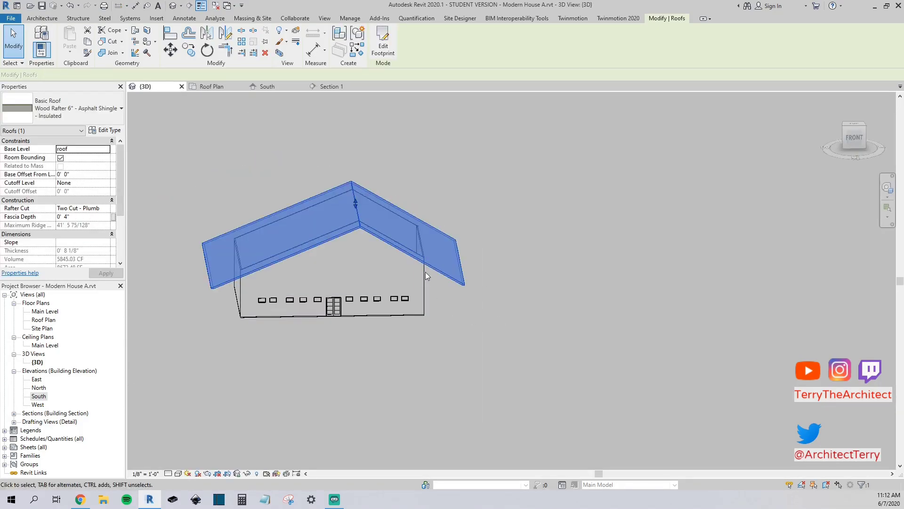
left_click(383, 46)
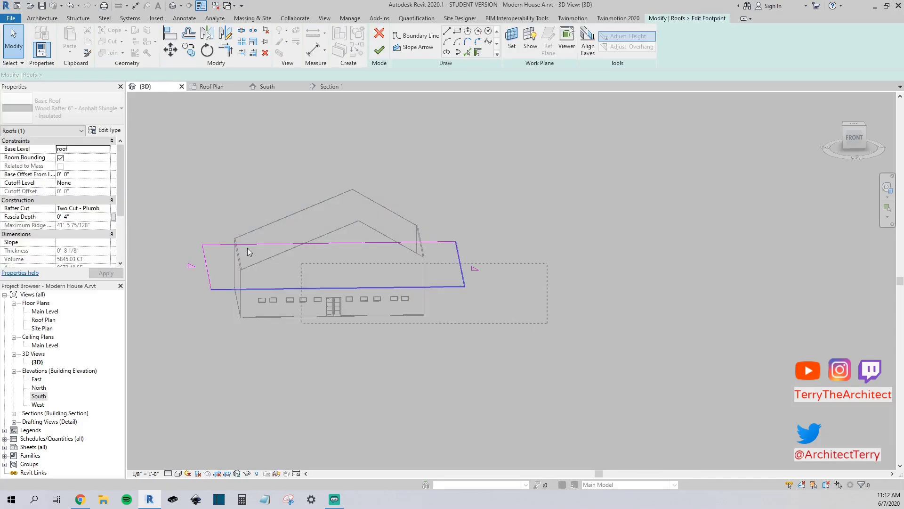
mouse_move(512, 321)
left_mouse_down()
mouse_move(258, 140)
mouse_move(201, 77)
left_mouse_up()
left_click(194, 75)
left_click(379, 50)
left_click(541, 227)
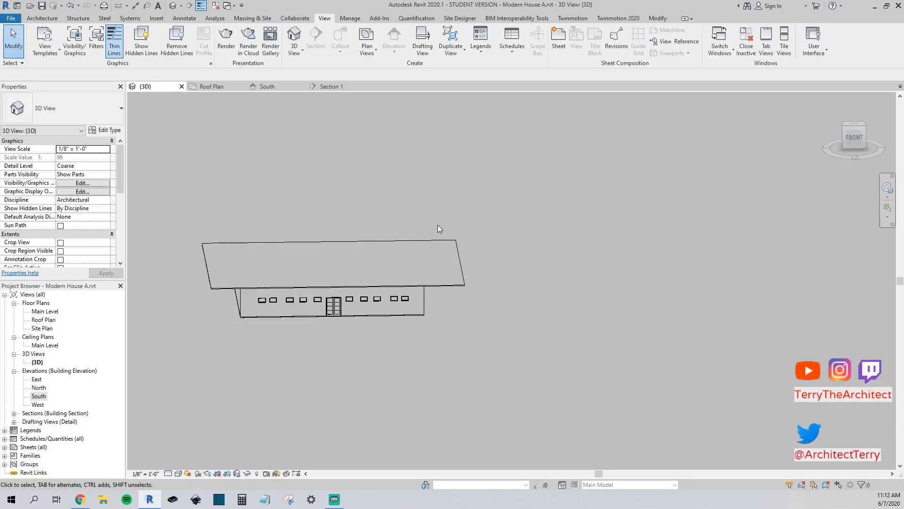
middle_click_drag(345, 275, 367, 285, "shift")
left_click(366, 284)
scroll(185, 268, "up", 3)
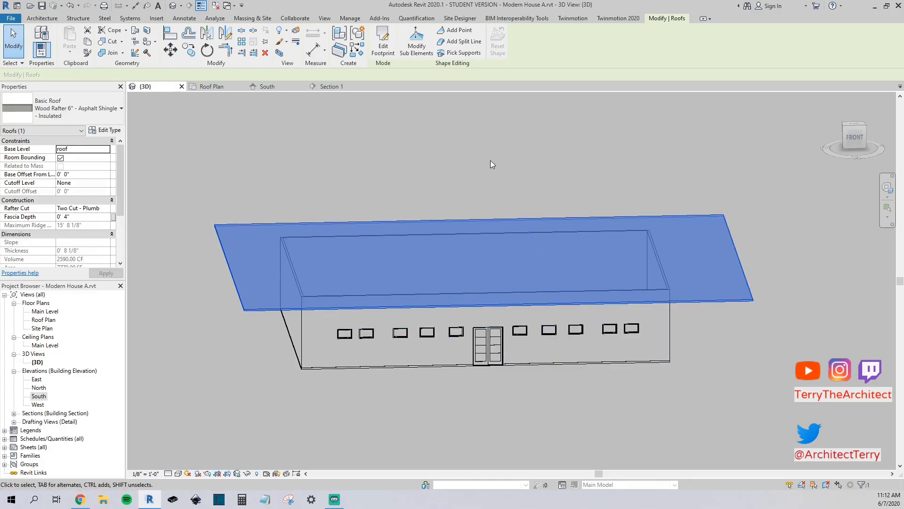
left_click(194, 316)
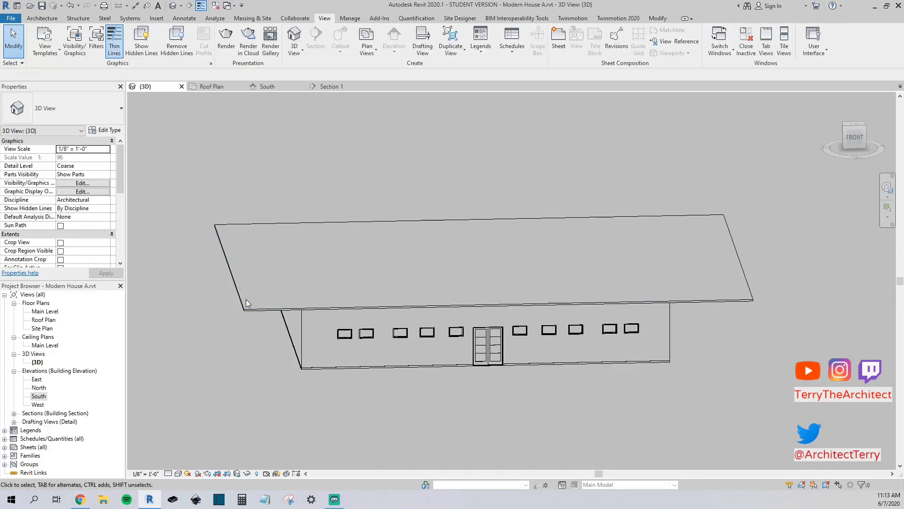
- Edit the roof's footprint so its back edge defines a slope, finish it, and inspect the single-slope roof from the side
left_click(383, 43)
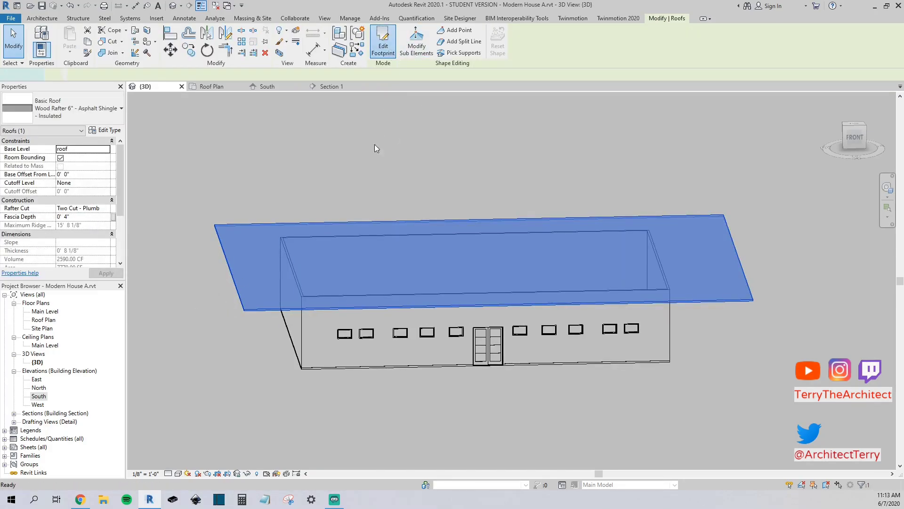
left_click(374, 224)
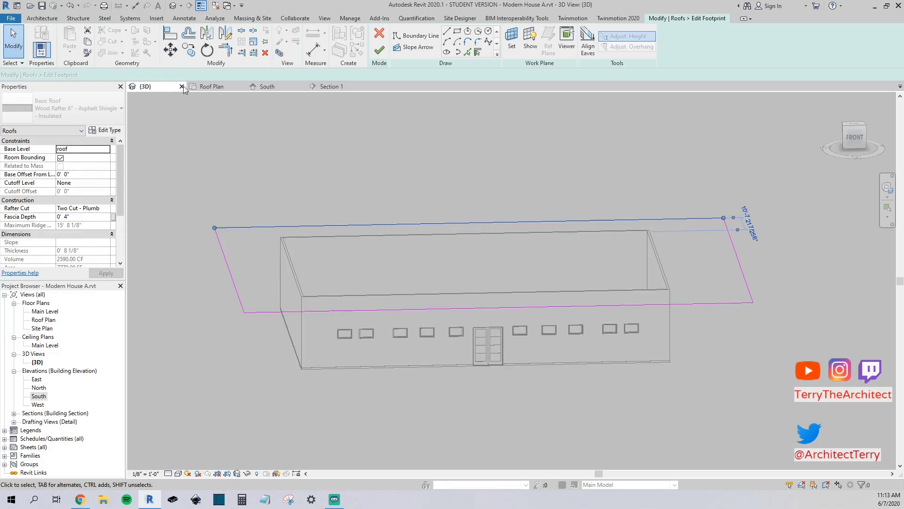
left_click(194, 75)
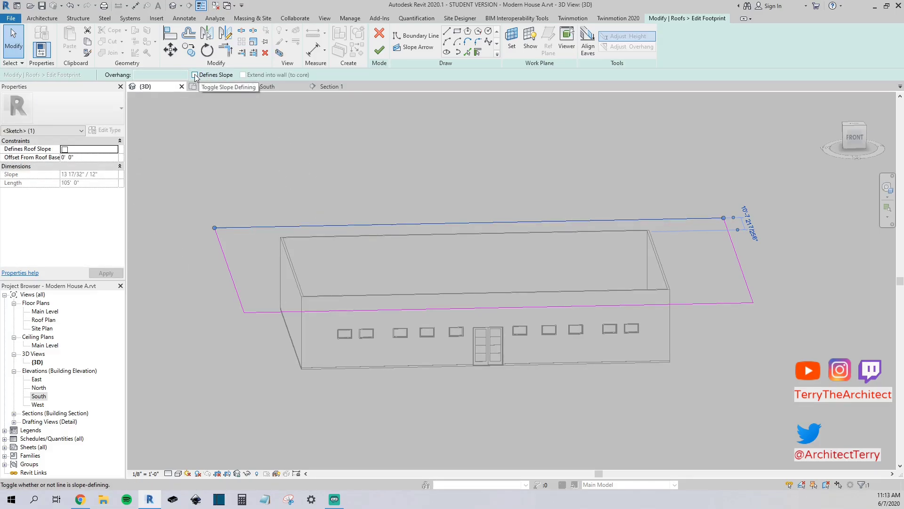
left_click(379, 49)
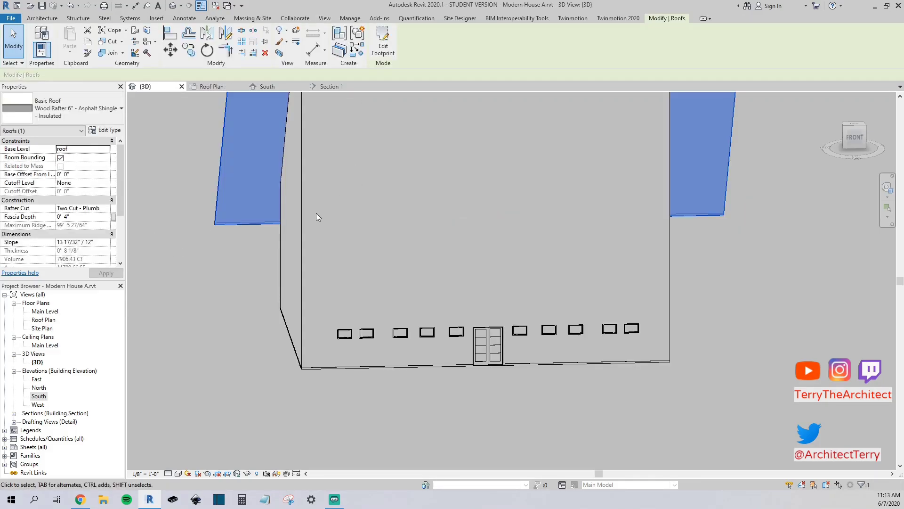
left_click(259, 290)
scroll(216, 297, "down", 3)
middle_click_drag(216, 296, 325, 287, "shift")
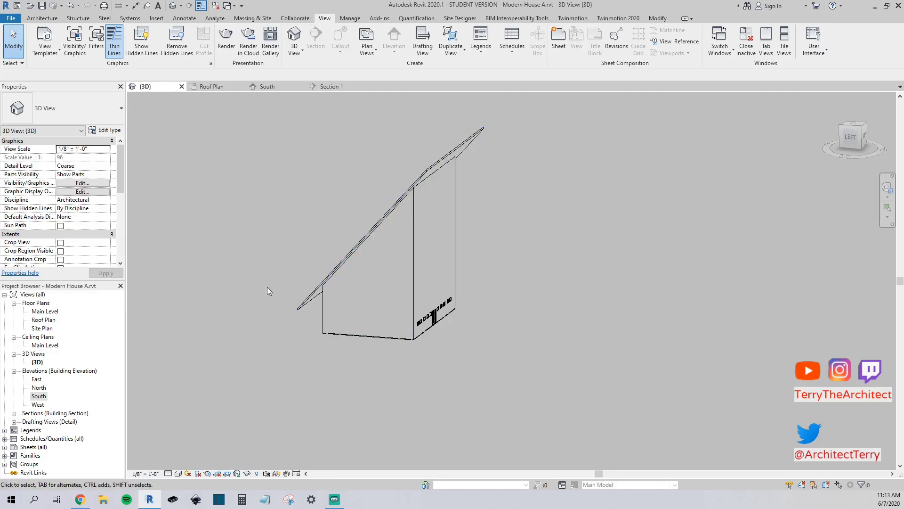
middle_click_drag(431, 300, 403, 296, "shift")
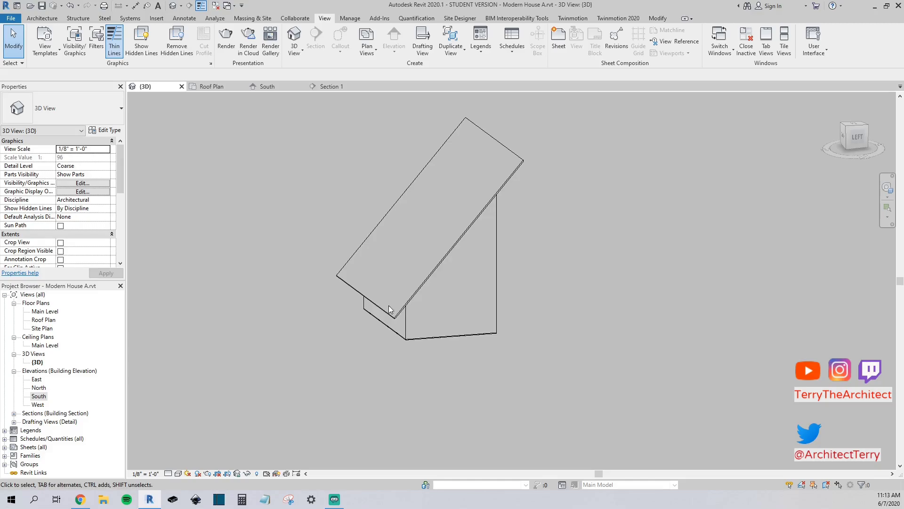
left_click(382, 309)
left_click(233, 218)
left_click(371, 234)
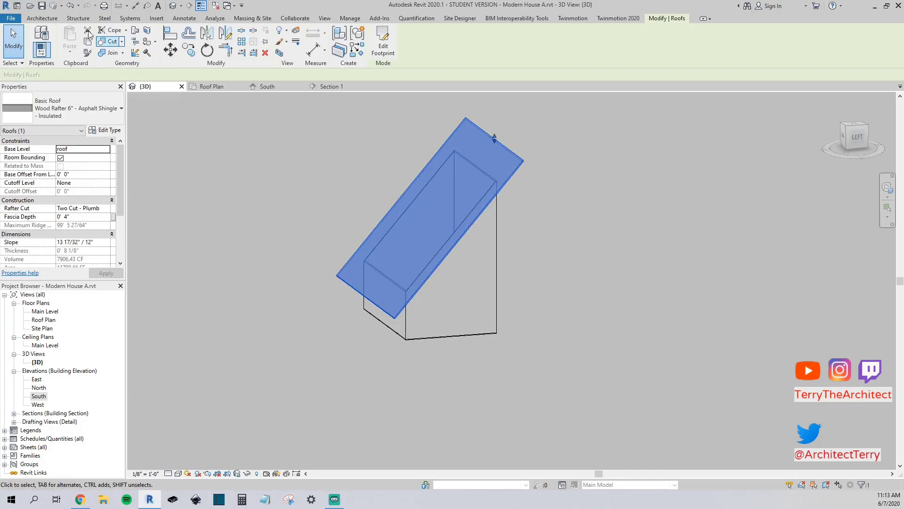
left_click(44, 18)
left_click(174, 52)
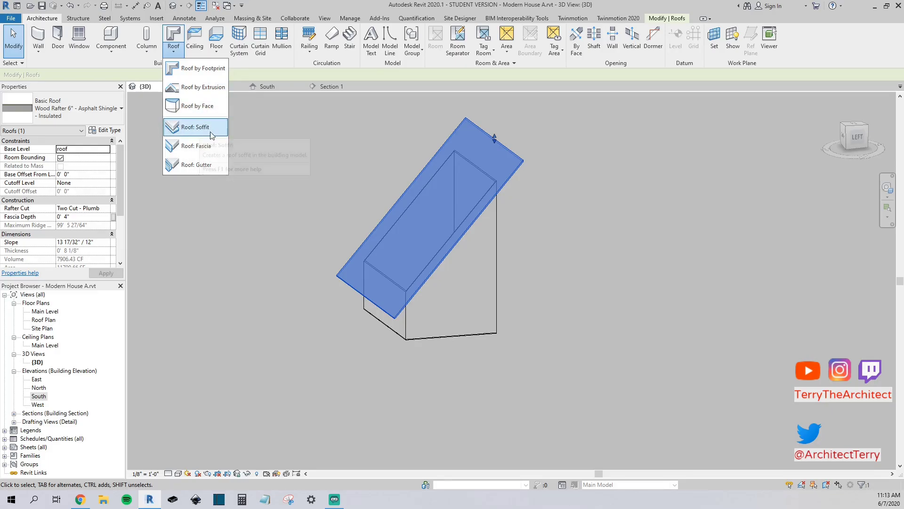
left_click(213, 184)
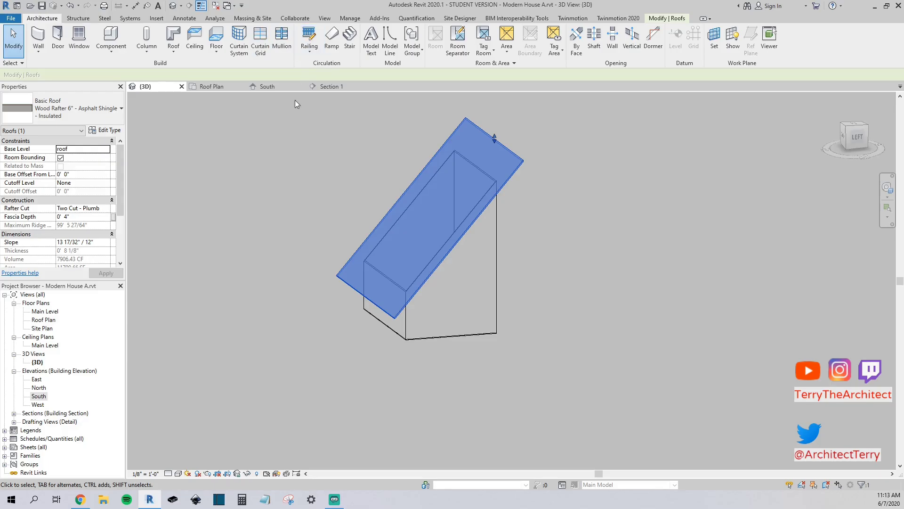
key("Escape")
- Edit the roof's footprint so the front edge also defines a slope, making a gable roof, and finish the sketch
left_click(430, 160)
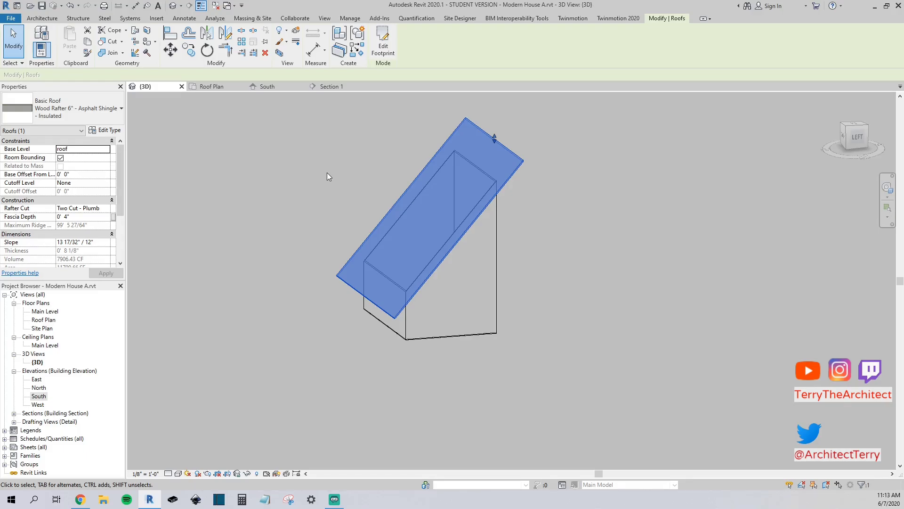
left_click(383, 45)
left_click(497, 287)
left_click(219, 73)
left_click(380, 50)
middle_click_drag(227, 223, 358, 331, "shift")
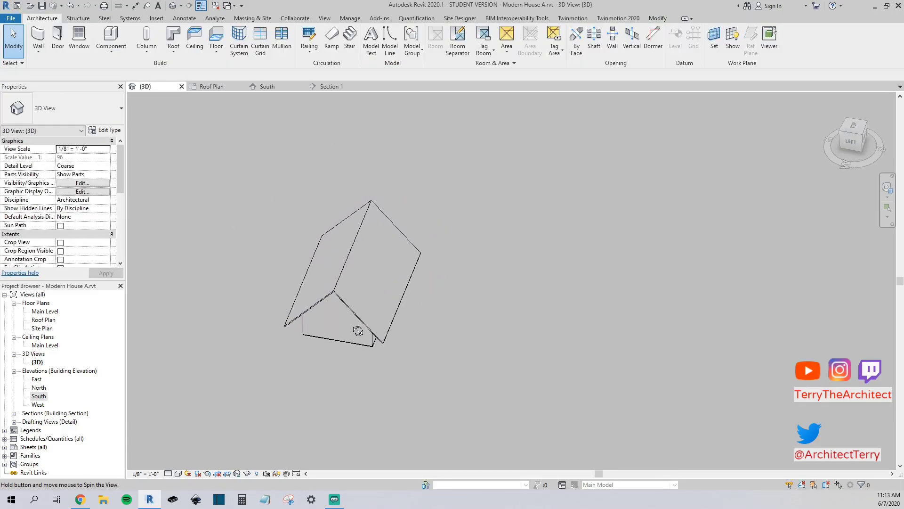
- In the roof plan, sketch a rectangular roof footprint about 14'-6" by 22'-0" across the wall at the front door and finish it
left_click(213, 88)
scroll(487, 245, "up", 3)
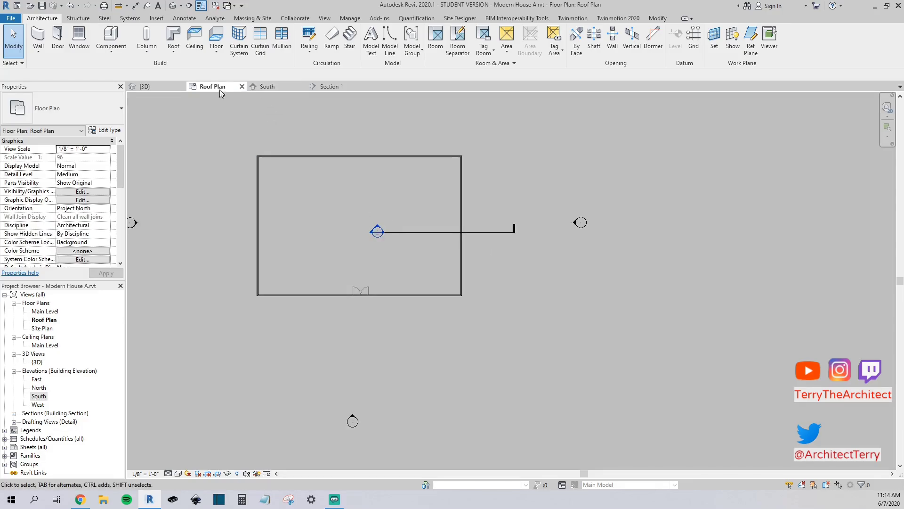
left_click(162, 86)
middle_click_drag(457, 259, 282, 179, "shift")
left_click(212, 86)
scroll(364, 272, "up", 3)
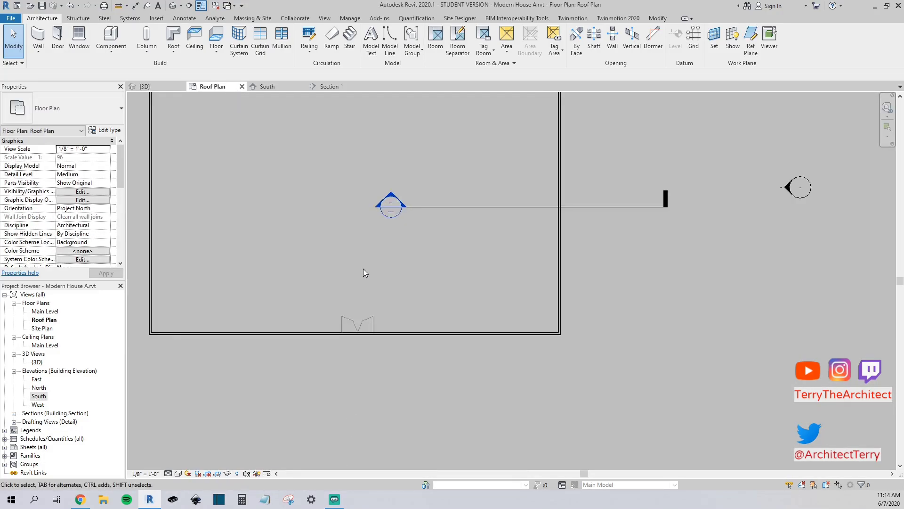
left_click(174, 47)
left_click(203, 87)
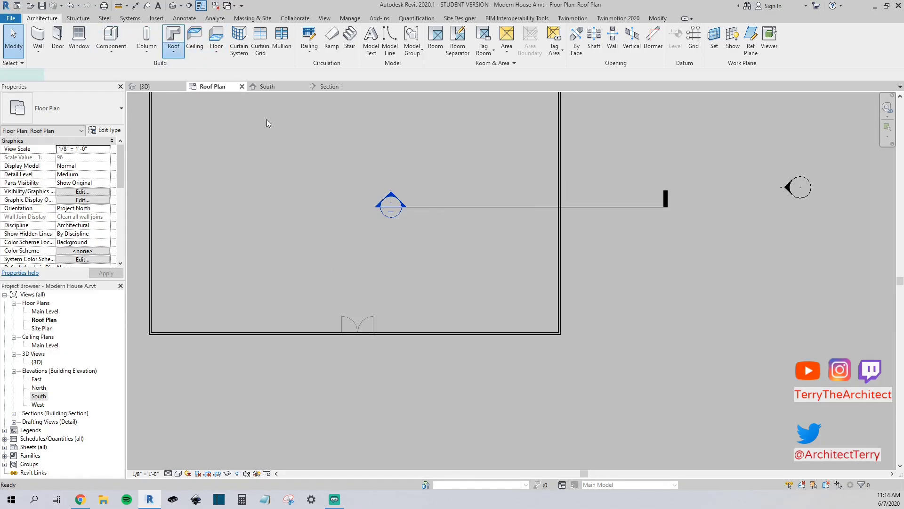
left_click(457, 31)
scroll(335, 183, "down", 2)
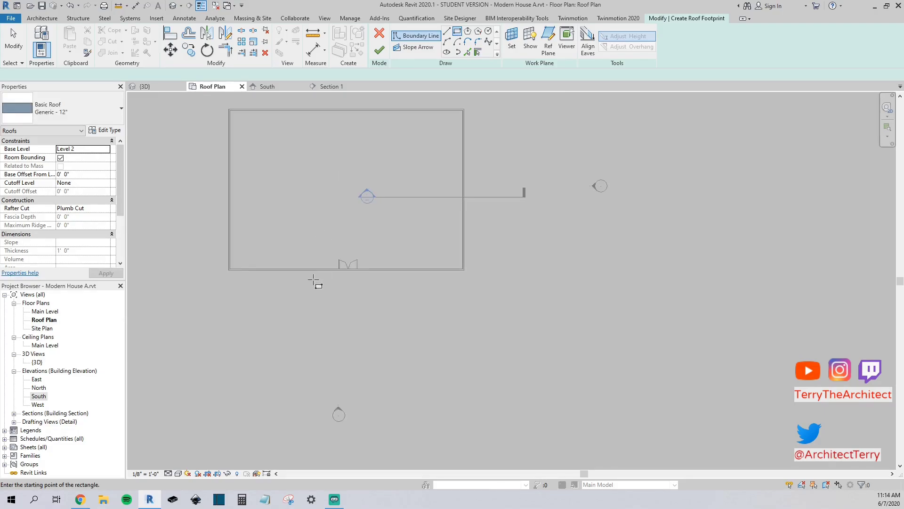
left_click(325, 228)
left_click(375, 308)
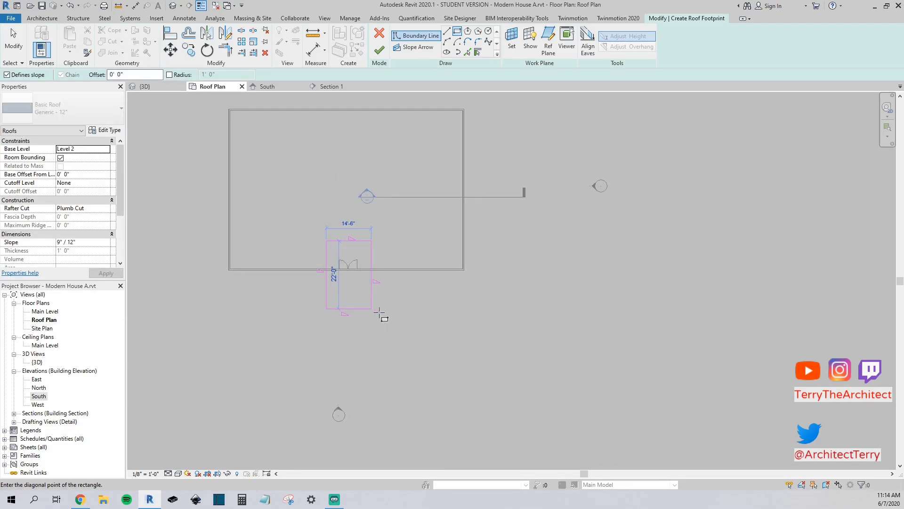
left_click(379, 49)
- In the 3D view, set the new entrance roof's base level to roof and apply it
left_click(155, 87)
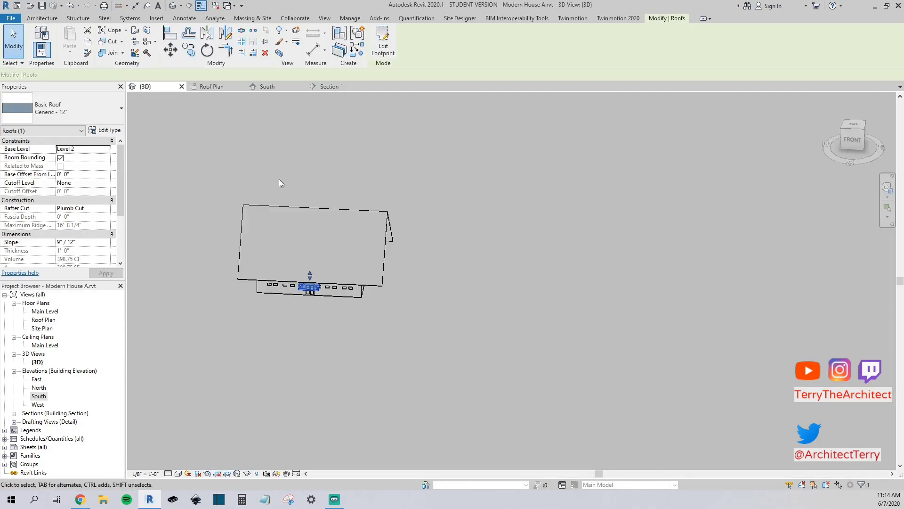
middle_click_drag(377, 193, 462, 195, "shift")
scroll(306, 282, "up", 5)
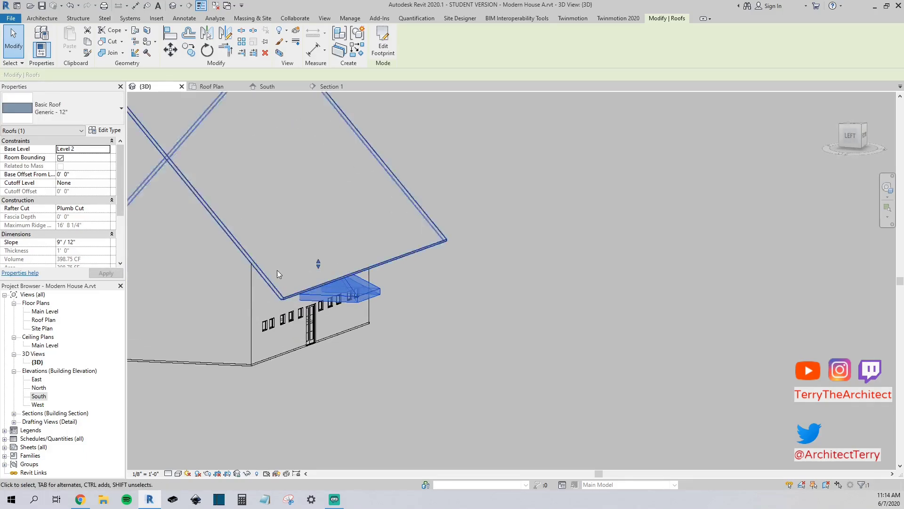
left_click(108, 149)
left_click(66, 173)
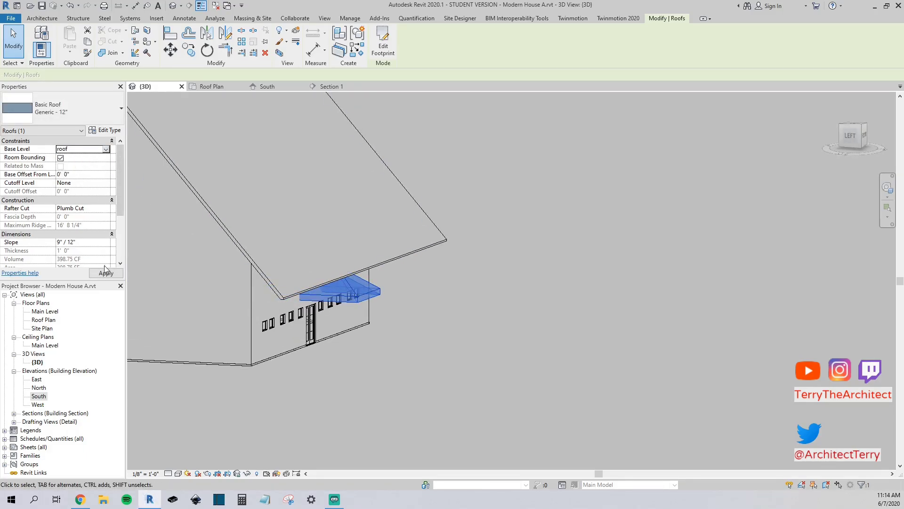
left_click(106, 274)
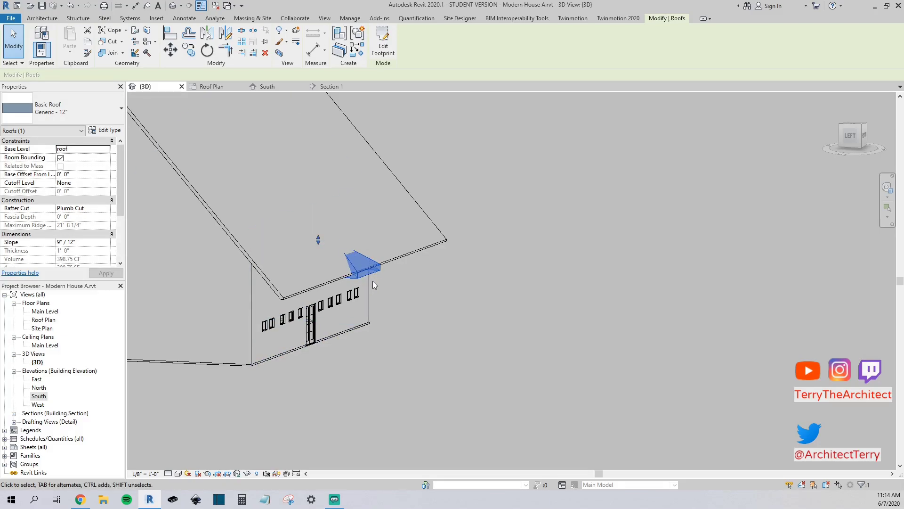
- Set the entrance roof's rafter cut to Two Cut - Plumb with a fascia depth of 0' 4" and inspect its eave
left_click(107, 210)
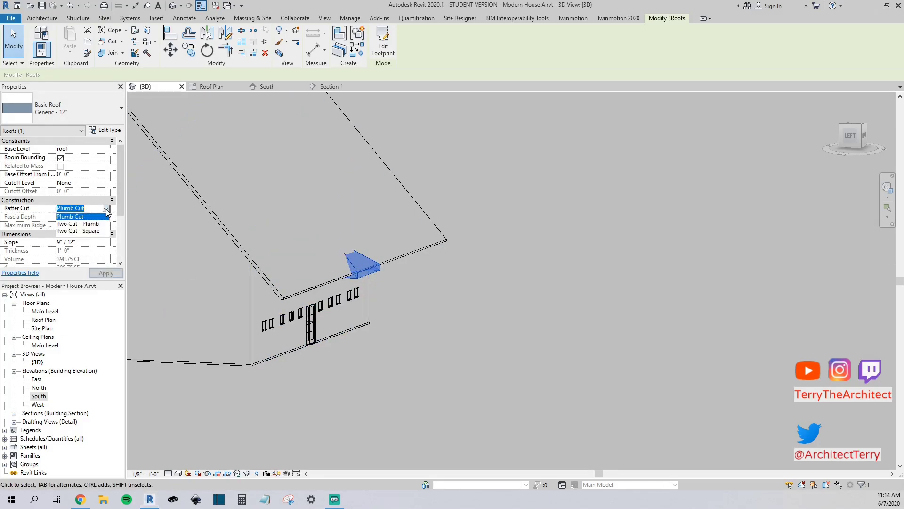
left_click(81, 224)
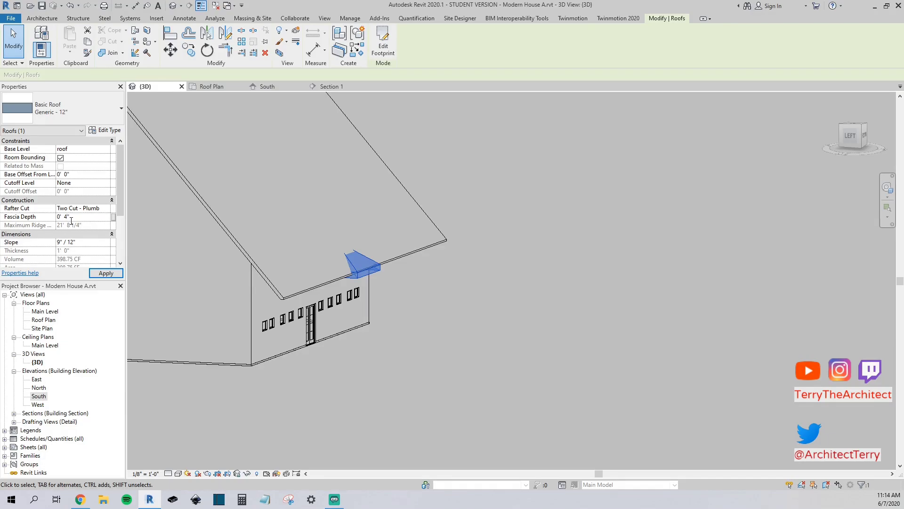
left_click(465, 313)
scroll(372, 281, "up", 3)
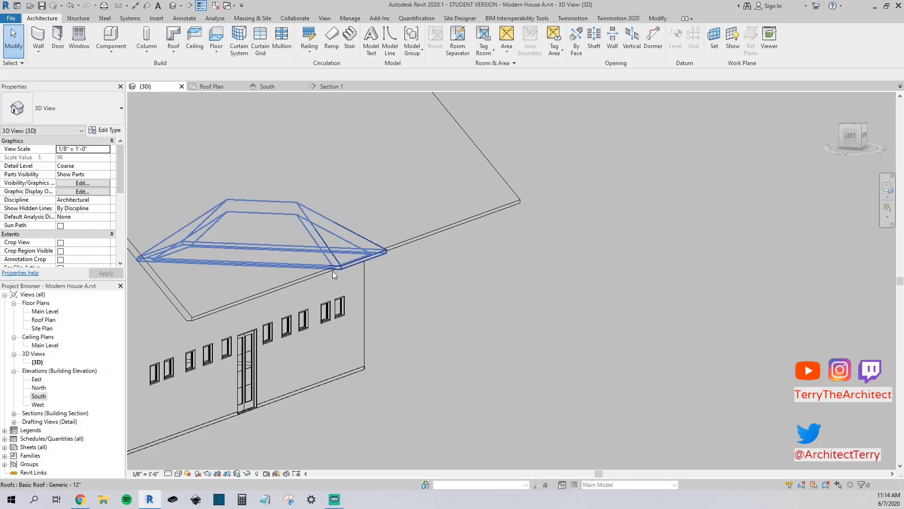
scroll(332, 270, "up", 5)
left_click(359, 264)
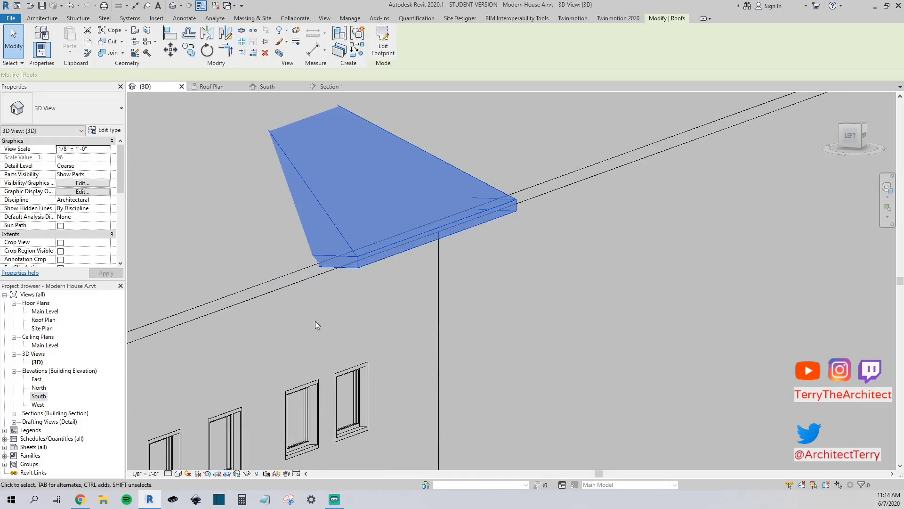
- Edit the entrance roof's footprint, moving its front and back edges outward from the house, and finish the sketch
scroll(318, 317, "down", 5)
left_click(383, 45)
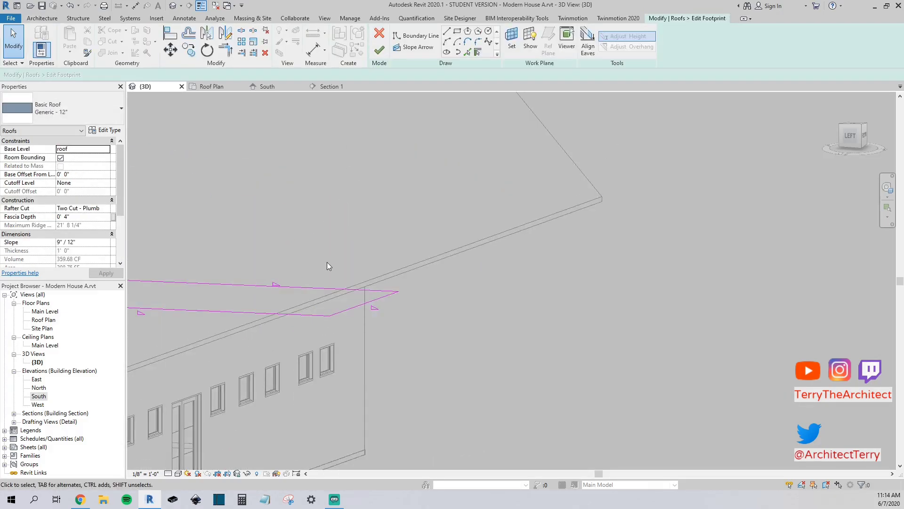
left_click_drag(348, 307, 570, 316)
scroll(481, 282, "down", 5)
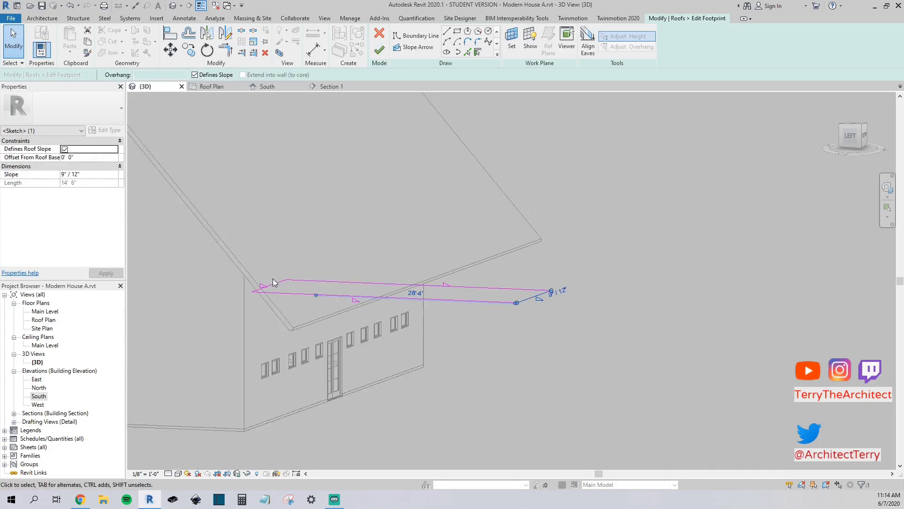
left_click_drag(343, 296, 433, 300)
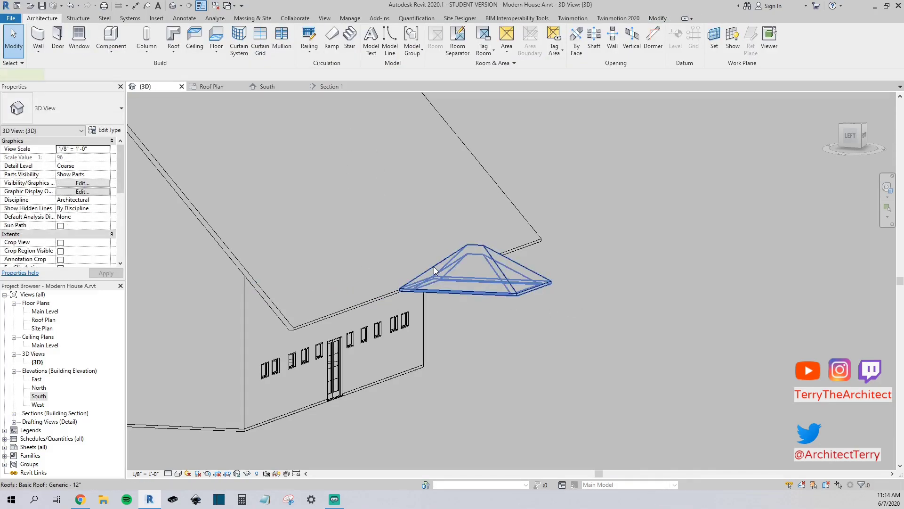
- Edit the entrance roof's footprint so its front and back edges define no slope, finish it, and inspect the gable roof
left_click(433, 267)
left_click(383, 43)
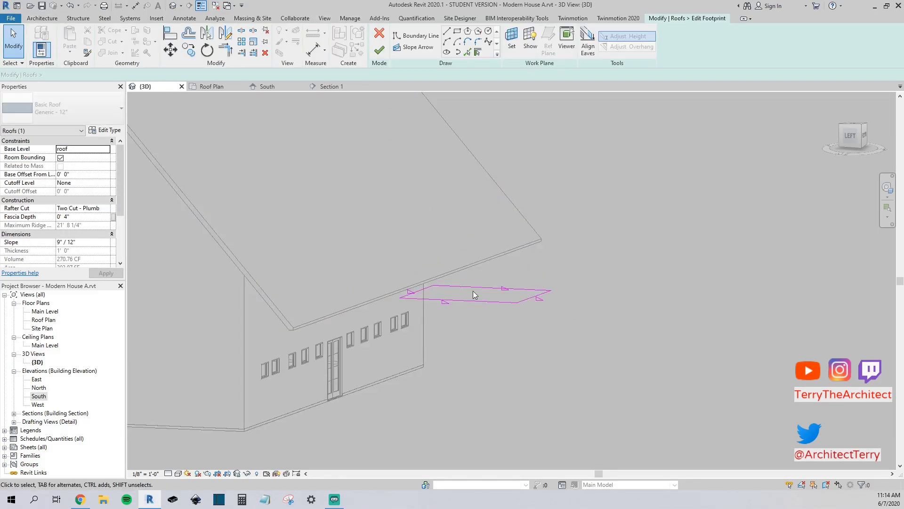
left_click(423, 287)
left_click(528, 301, "ctrl")
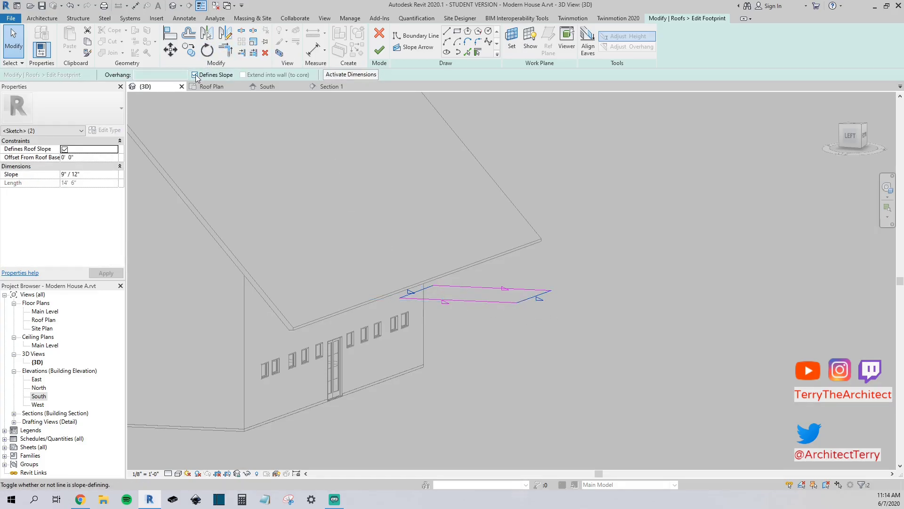
left_click(380, 49)
key("Escape")
middle_click_drag(423, 270, 330, 255, "shift")
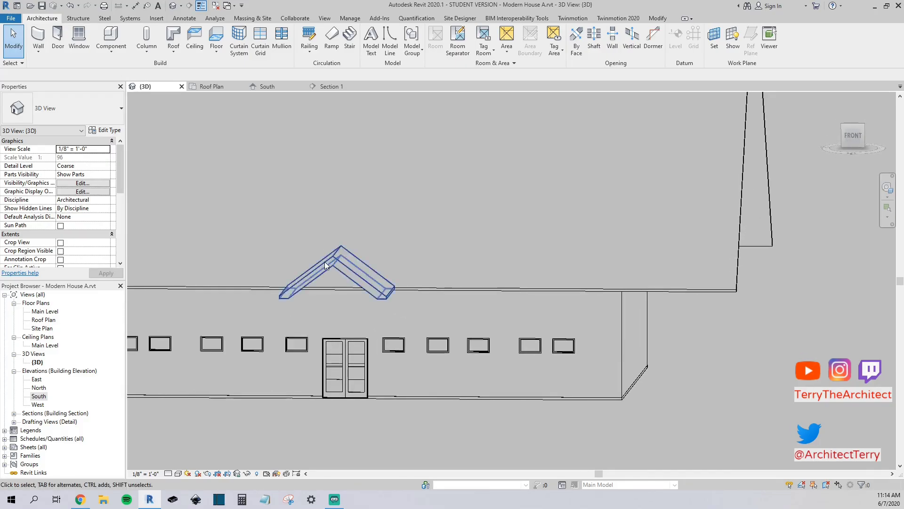
middle_click_drag(330, 288, 513, 287, "shift")
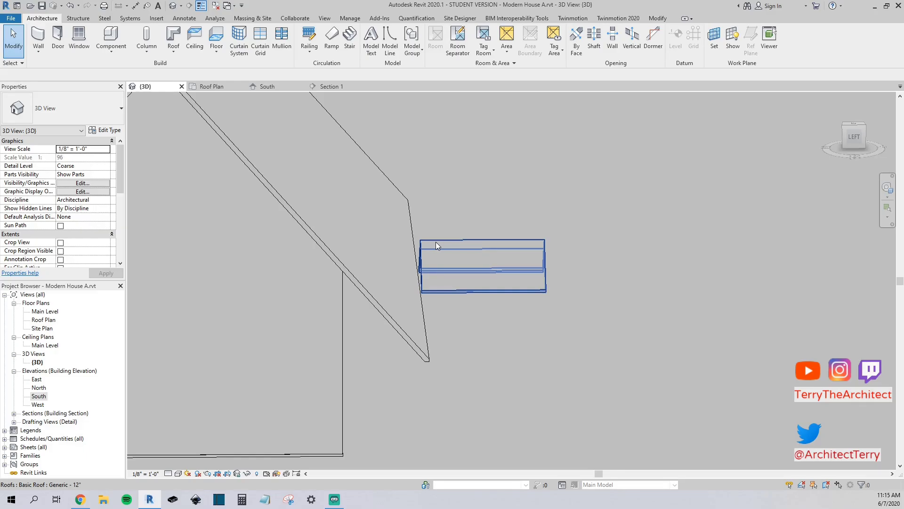
- Use Join/Unjoin Roof to join the entrance roof's back edge to the main roof's sloped face, and inspect the intersection
left_click(434, 259)
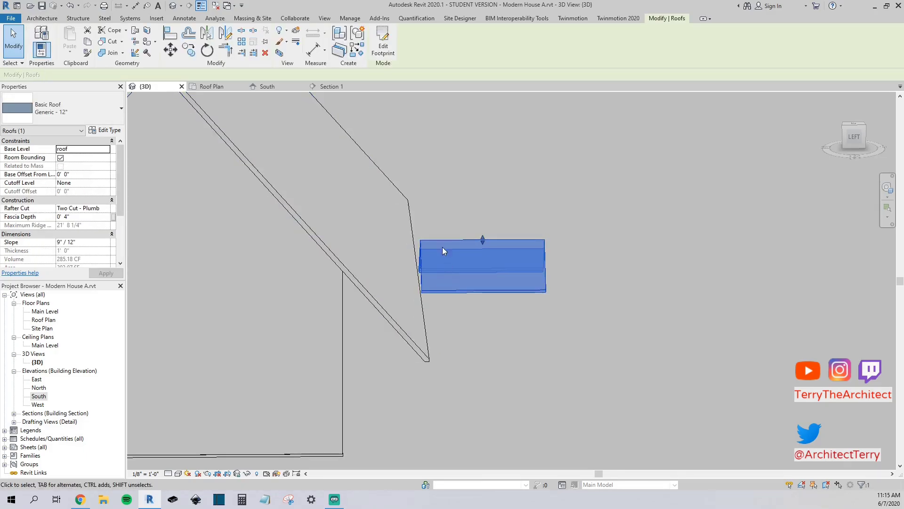
mouse_move(375, 261)
middle_mouse_down("shift")
mouse_move(444, 265)
mouse_move(375, 263)
middle_mouse_up("shift")
left_click(463, 181)
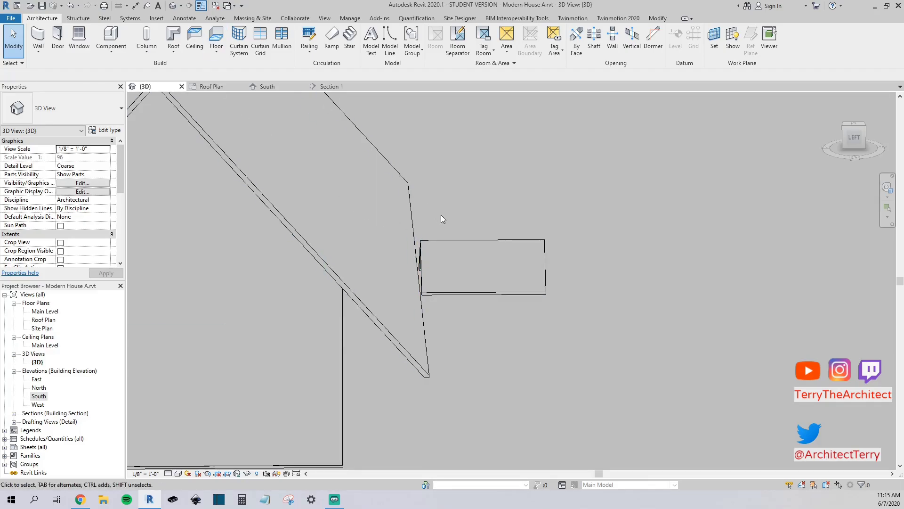
left_click(457, 242)
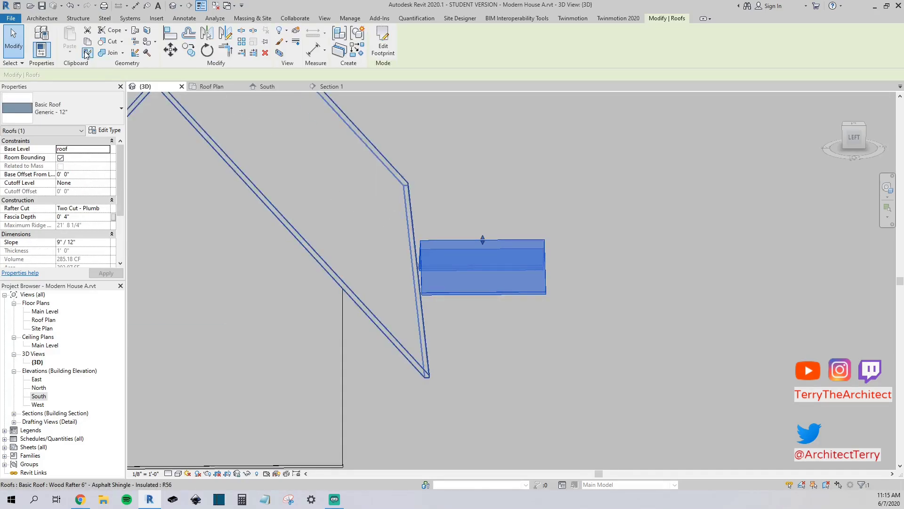
left_click(451, 228)
left_click(446, 237)
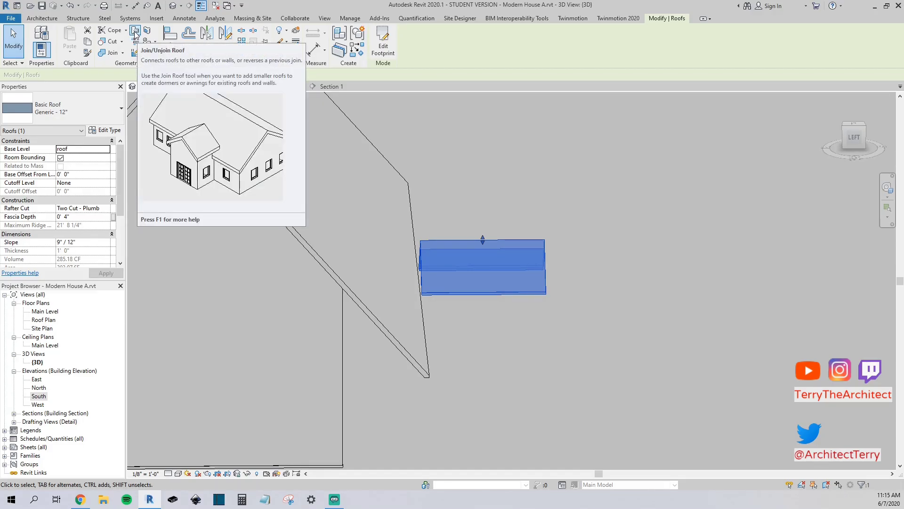
left_click(135, 32)
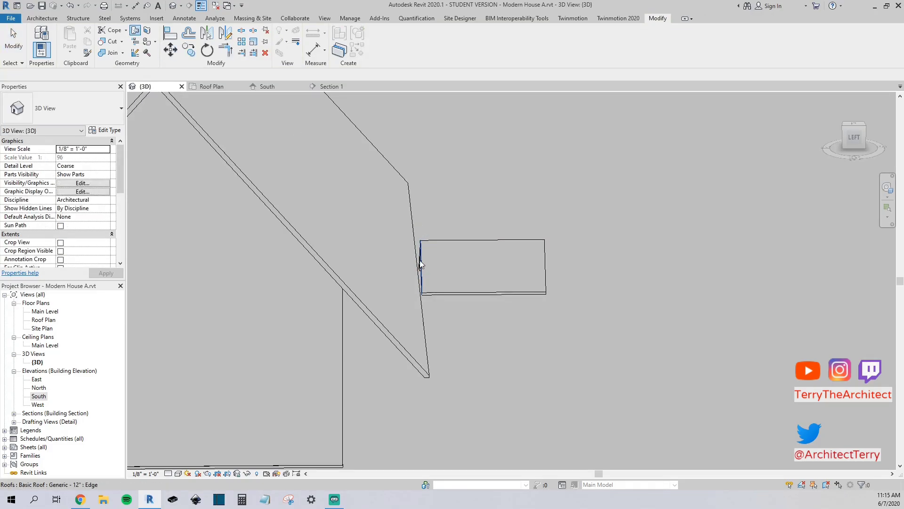
scroll(420, 264, "up", 4)
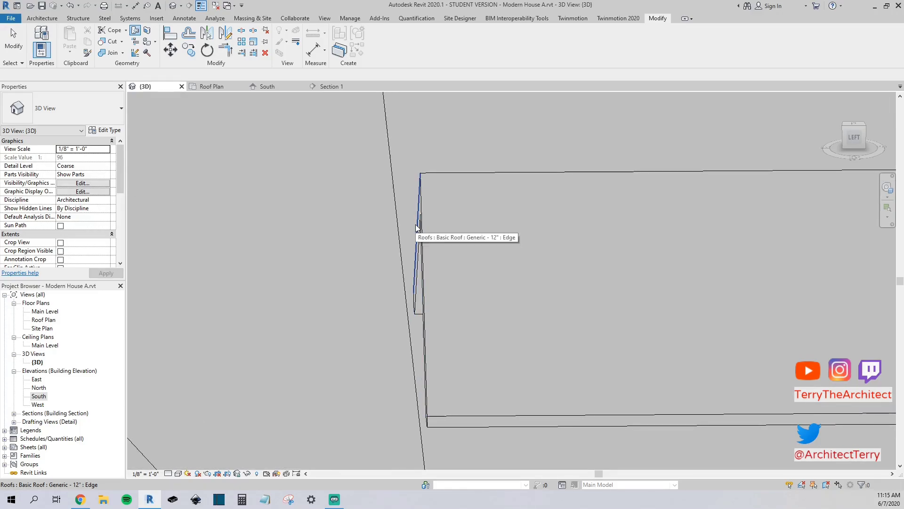
scroll(423, 228, "down", 2)
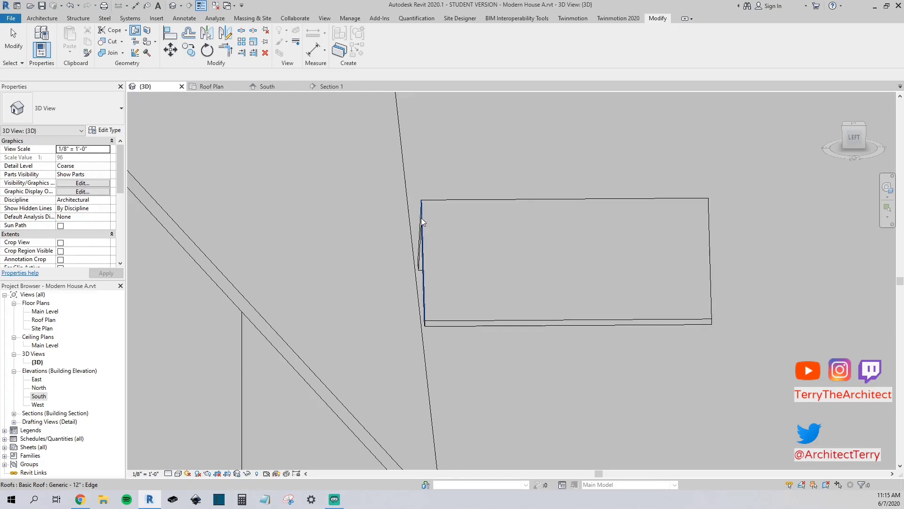
middle_click_drag(421, 220, 433, 233, "shift")
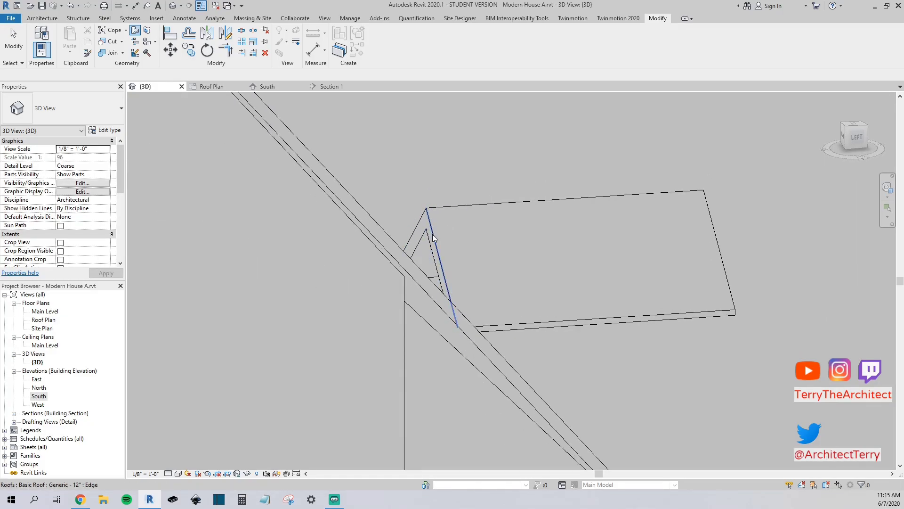
left_click(431, 225)
middle_click_drag(431, 226, 322, 318, "shift")
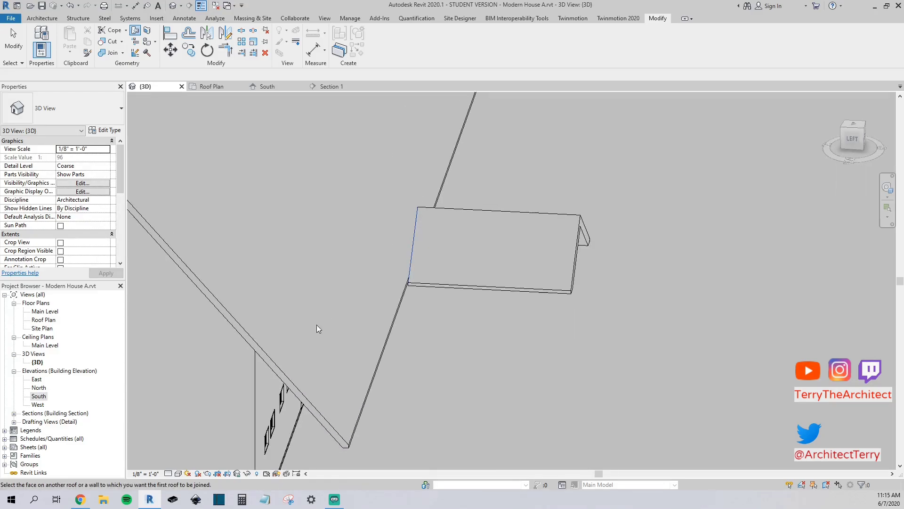
left_click(262, 345)
middle_click_drag(470, 269, 395, 246, "shift")
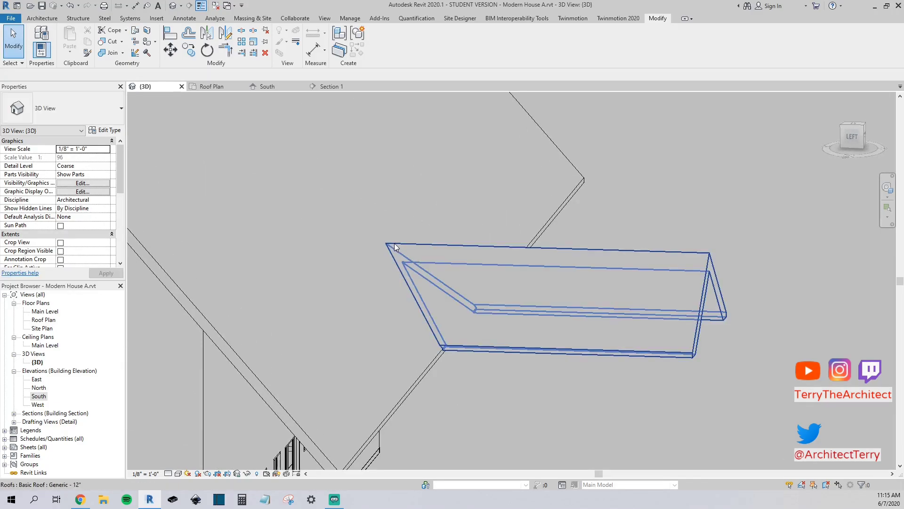
scroll(499, 242, "down", 5)
middle_click_drag(499, 241, 513, 271, "shift")
- Unjoin the entrance roof from the main roof and view it from the side
left_click(499, 281)
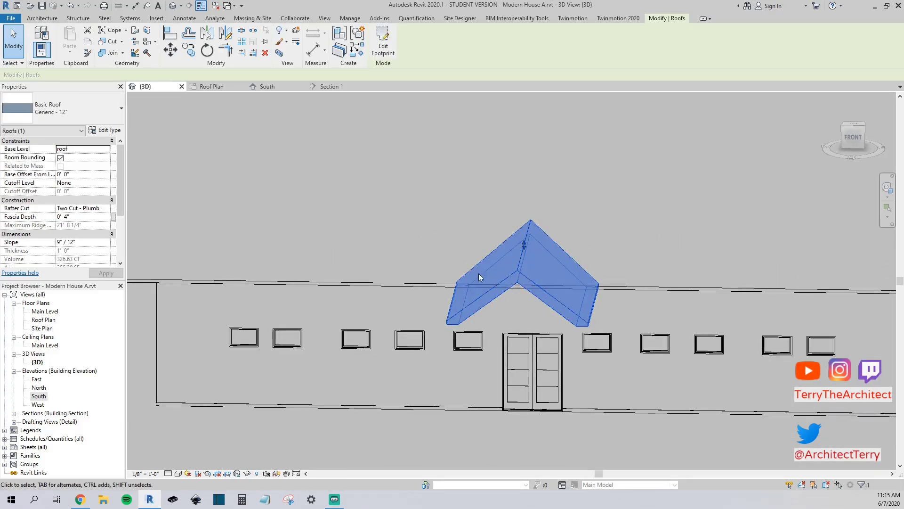
key("Escape")
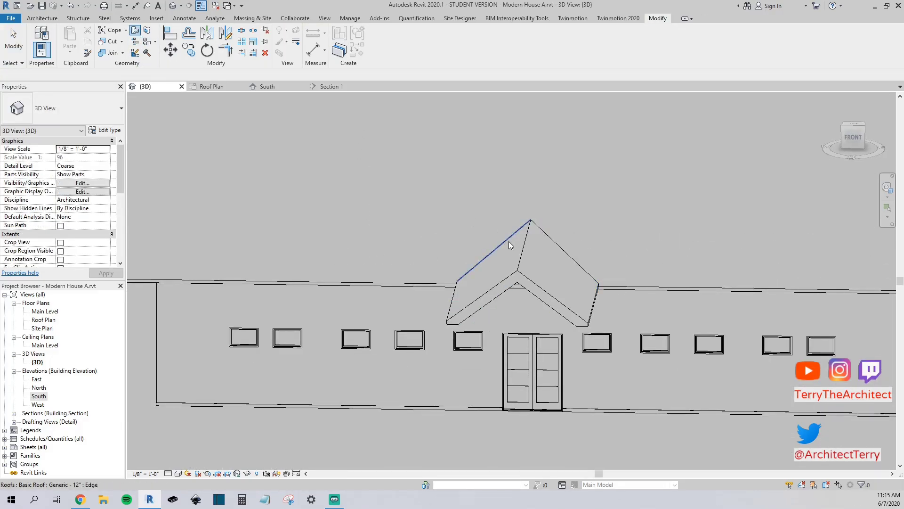
scroll(506, 242, "down", 1)
middle_click_drag(506, 243, 601, 270, "shift")
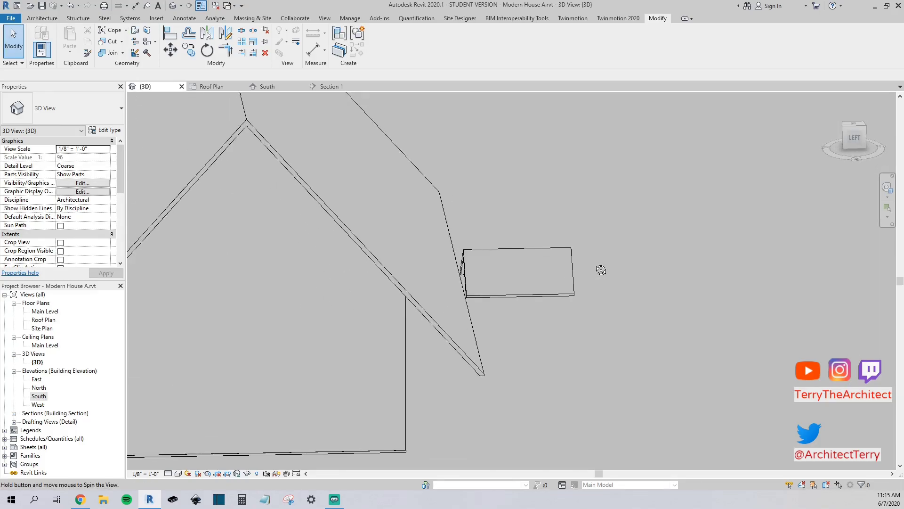
- Edit the entrance roof's footprint, extending its back edge into the main roof, and finish the sketch
left_click(514, 255)
left_click(382, 42)
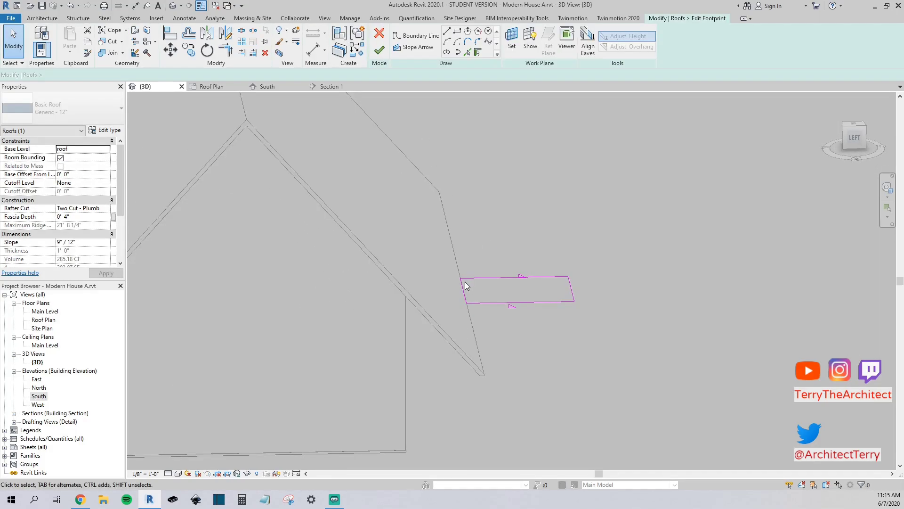
left_click_drag(450, 285, 377, 291)
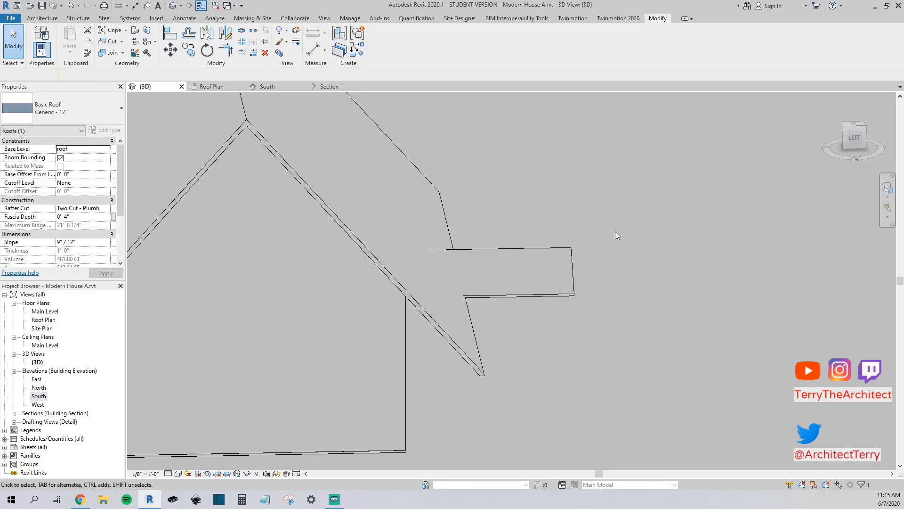
- Edit the entrance roof's footprint, pulling its back edge in to 15'-0" from the front edge, and finish the sketch
mouse_move(615, 230)
middle_mouse_down("shift")
mouse_move(574, 285)
mouse_move(286, 279)
middle_mouse_up("shift")
middle_click_drag(366, 179, 308, 200, "shift")
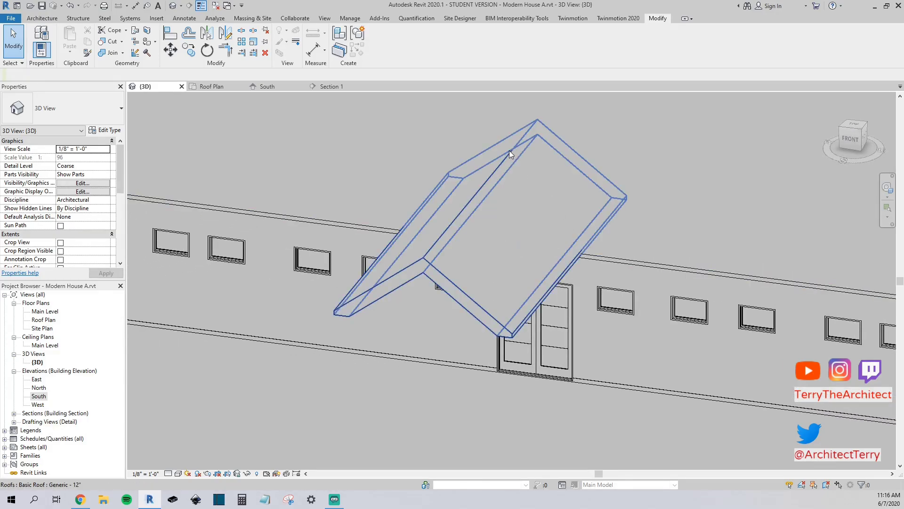
middle_click_drag(595, 239, 586, 288, "shift")
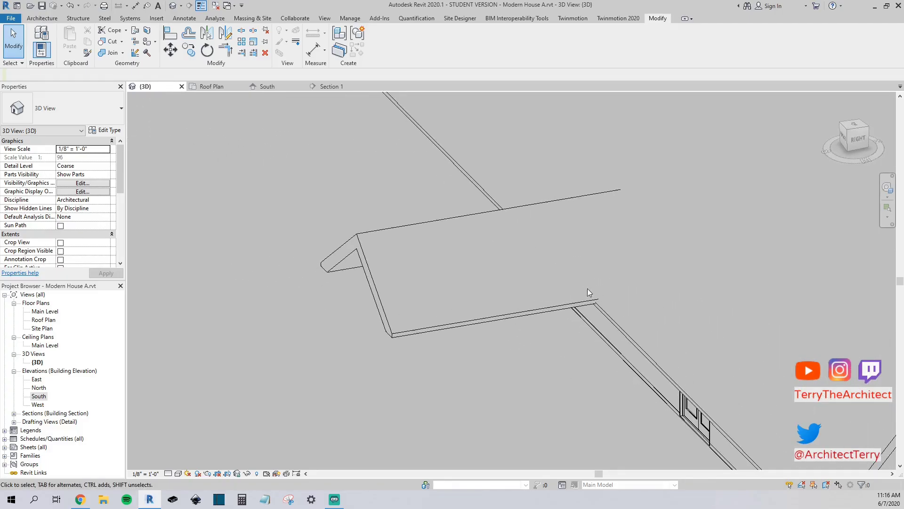
left_click(587, 196)
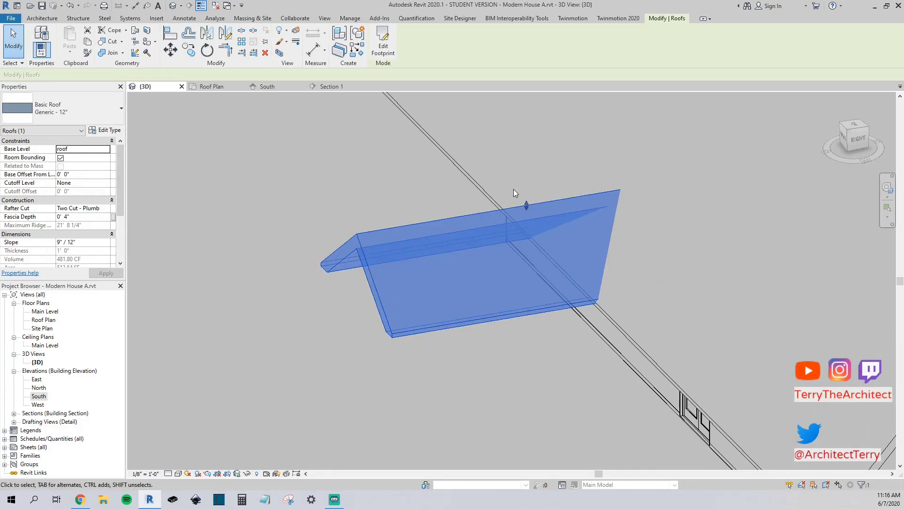
double_click(524, 203)
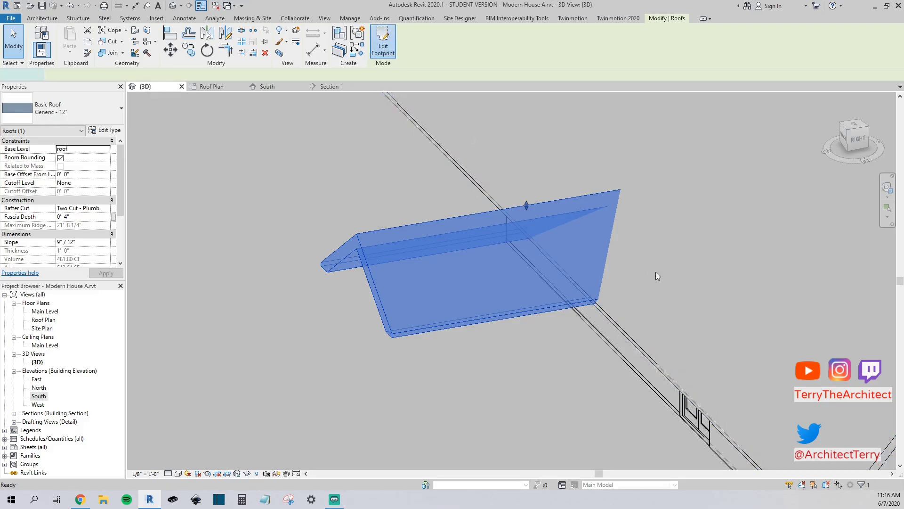
left_click_drag(538, 270, 536, 270)
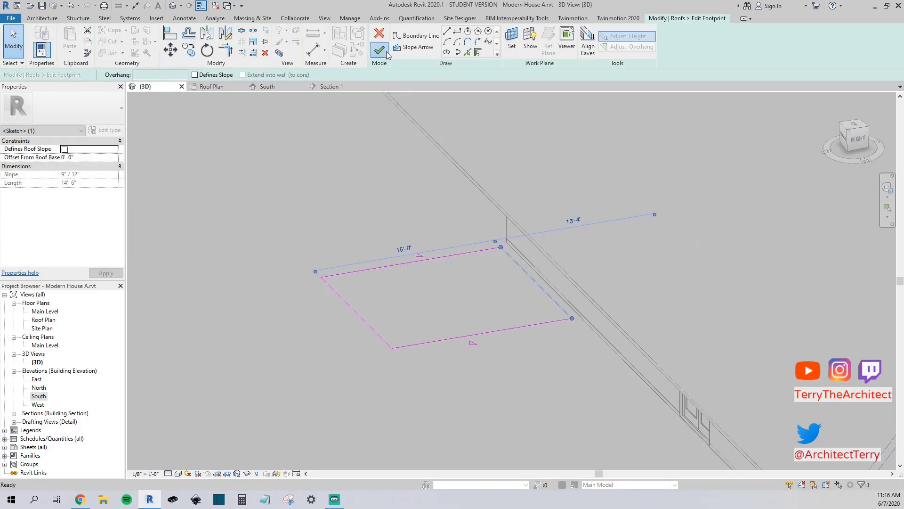
left_click(380, 49)
- Join the shortened entrance roof's back edge to the main roof's sloped face with Join/Unjoin Roof, and examine the whole house
left_click(136, 31)
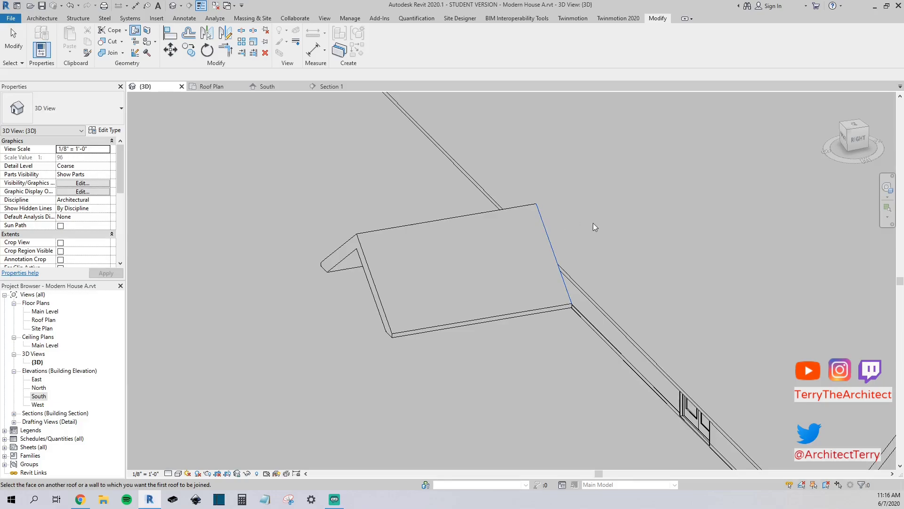
left_click(606, 307)
scroll(448, 315, "down", 4)
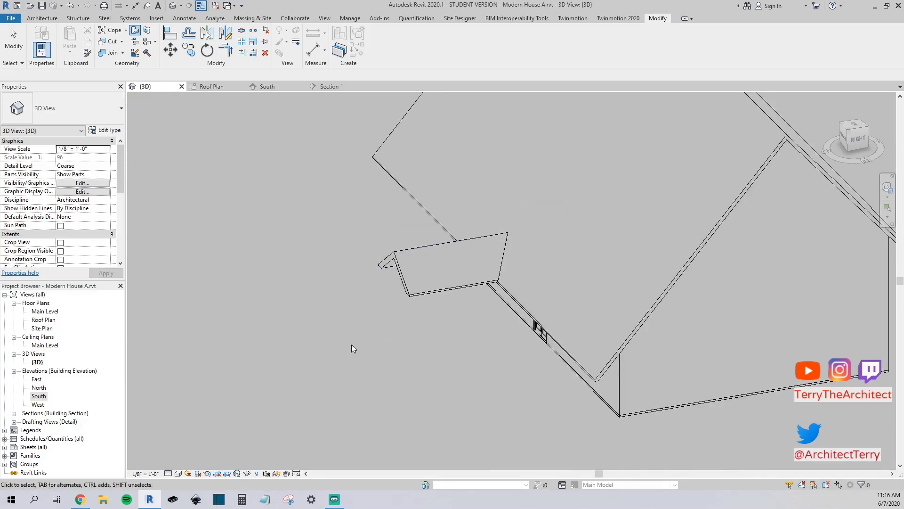
scroll(385, 332, "down", 3)
middle_click_drag(638, 315, 350, 259, "shift")
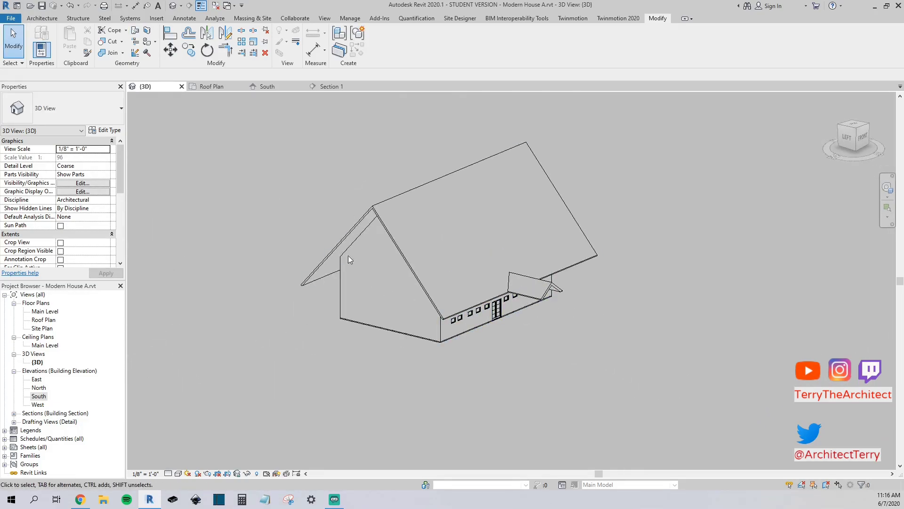
middle_click_drag(233, 213, 406, 226, "shift")
scroll(536, 288, "up", 2)
scroll(536, 288, "down", 2)
middle_click_drag(499, 264, 508, 183, "shift")
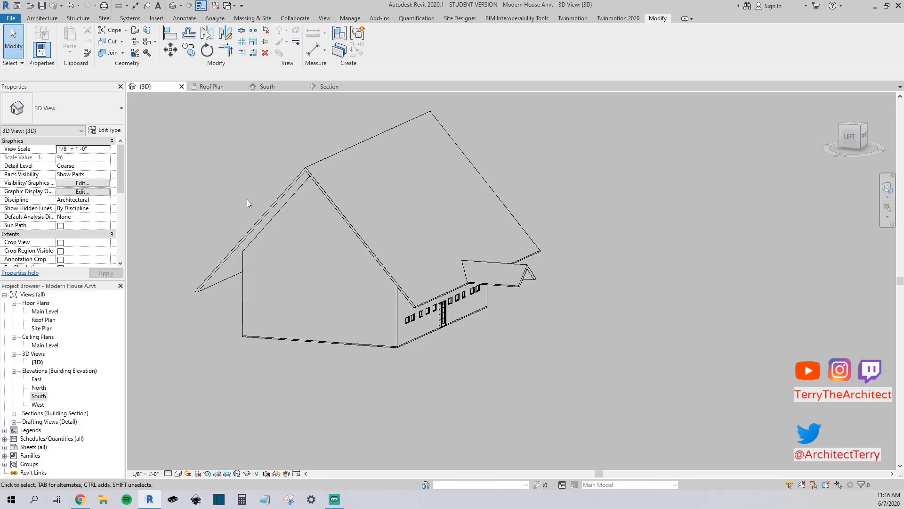
middle_click_drag(254, 175, 255, 197, "shift")
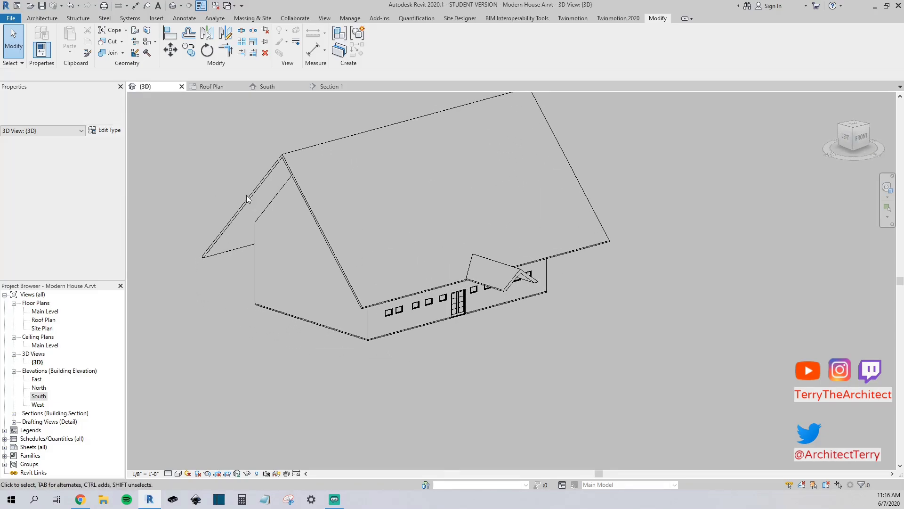